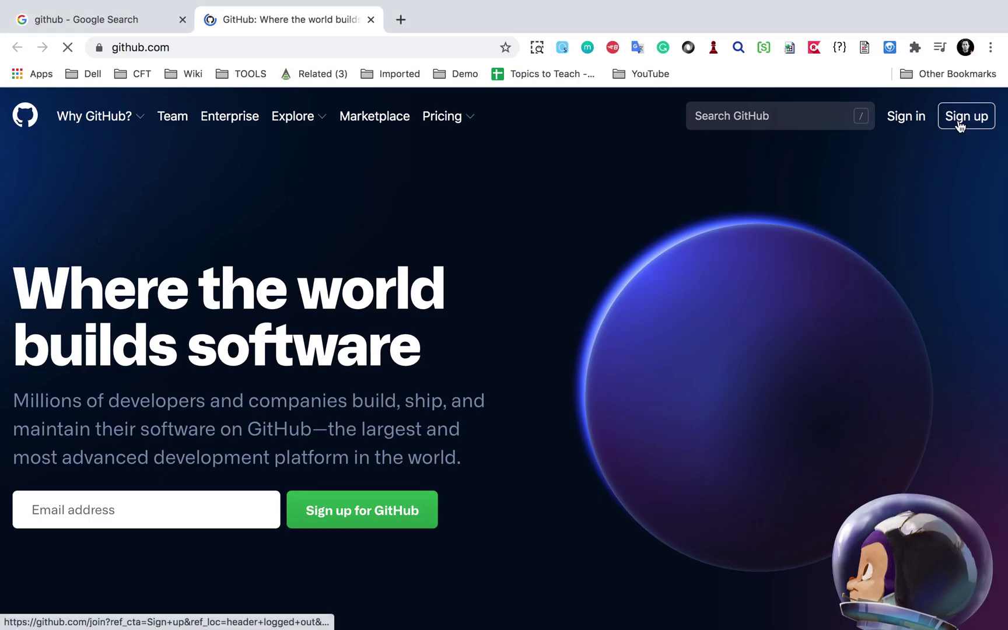
Sign in to GitHub with the account's username and password.
{"action": "left_click", "coordinate": [960, 124]}
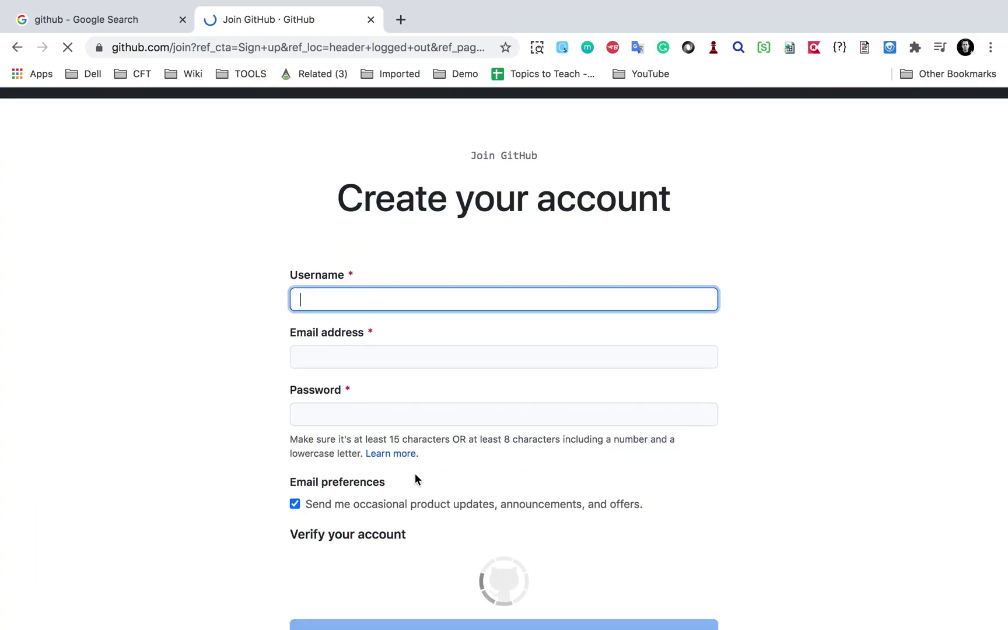
{"action": "scroll", "coordinate": [415, 473], "scroll_direction": "down", "scroll_amount": 3}
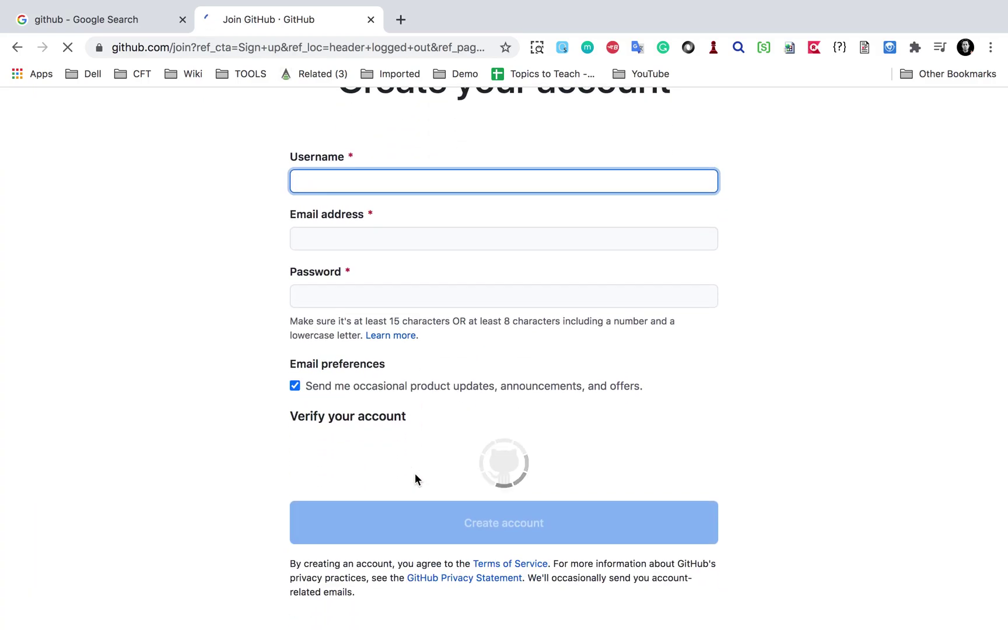
{"action": "scroll", "coordinate": [415, 473], "scroll_direction": "up", "scroll_amount": 5}
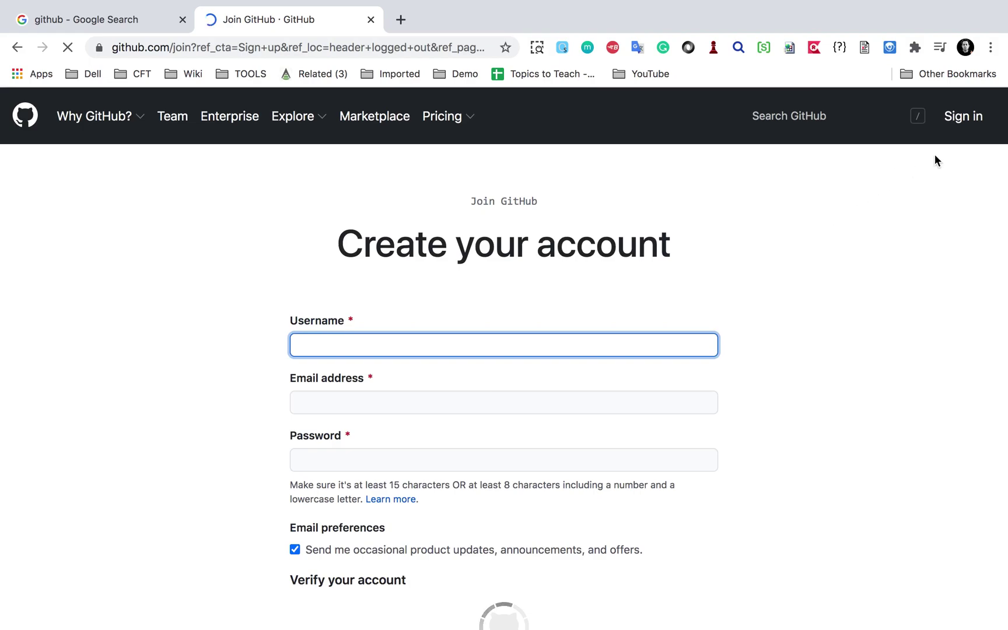
{"action": "left_click", "coordinate": [956, 119]}
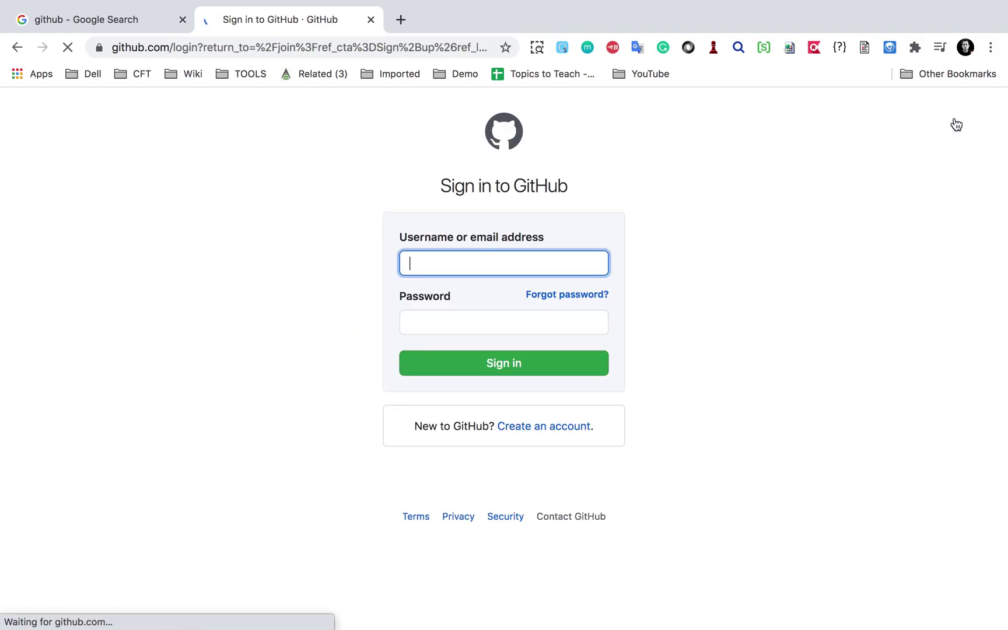
{"action": "type", "text": "Raghav-Pal"}
{"action": "key", "text": "Tab"}
{"action": "type", "text": "***"}
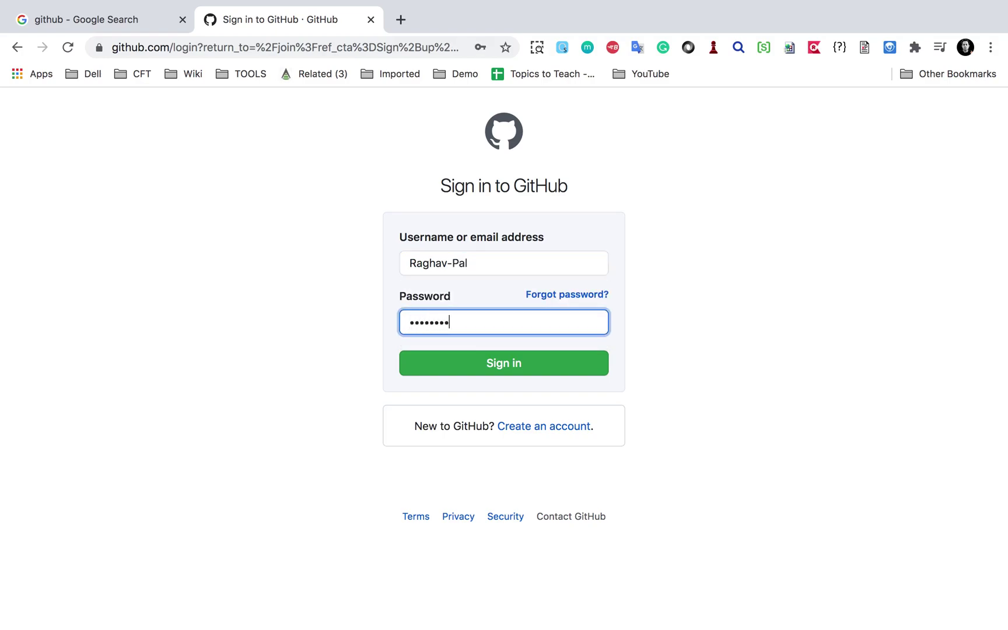
{"action": "type", "text": "*******"}
{"action": "left_click", "coordinate": [486, 358]}
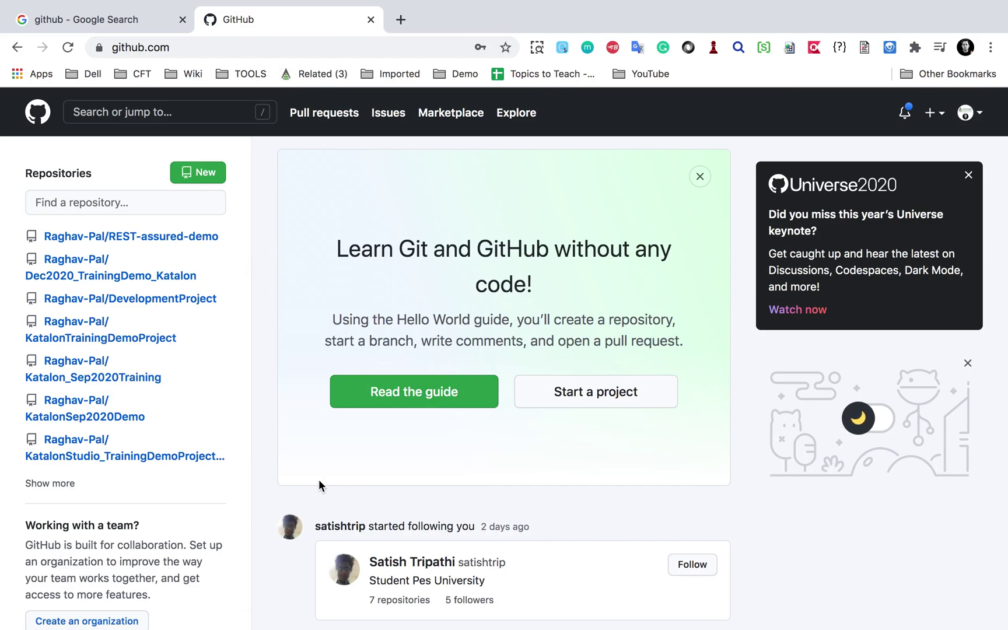
Open GitHub's Create a new repository form and focus the Repository name field.
{"action": "left_click_drag", "start_coordinate": [15, 202], "coordinate": [287, 468]}
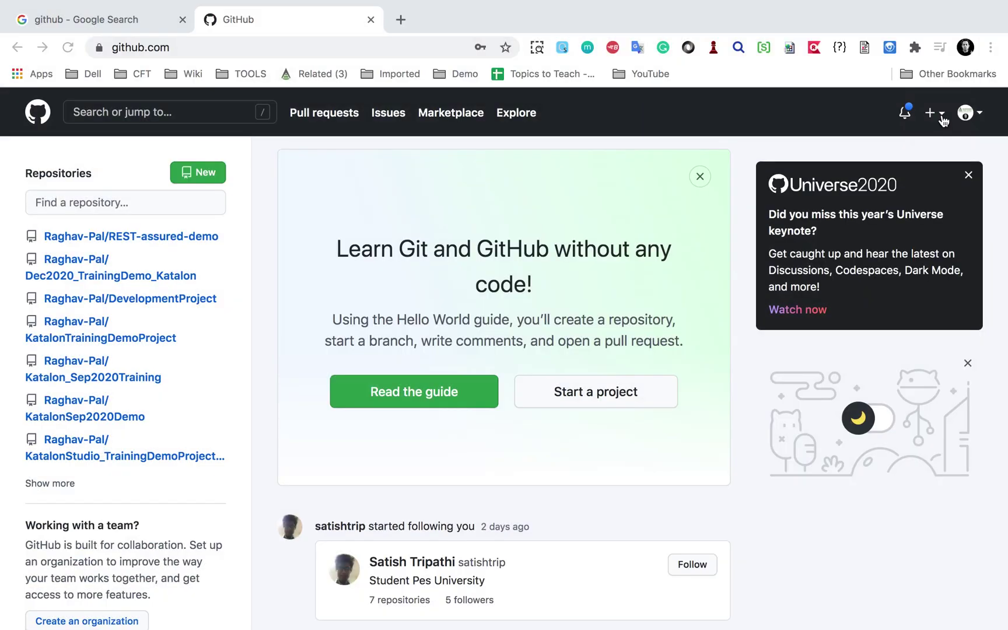
{"action": "left_click", "coordinate": [940, 115]}
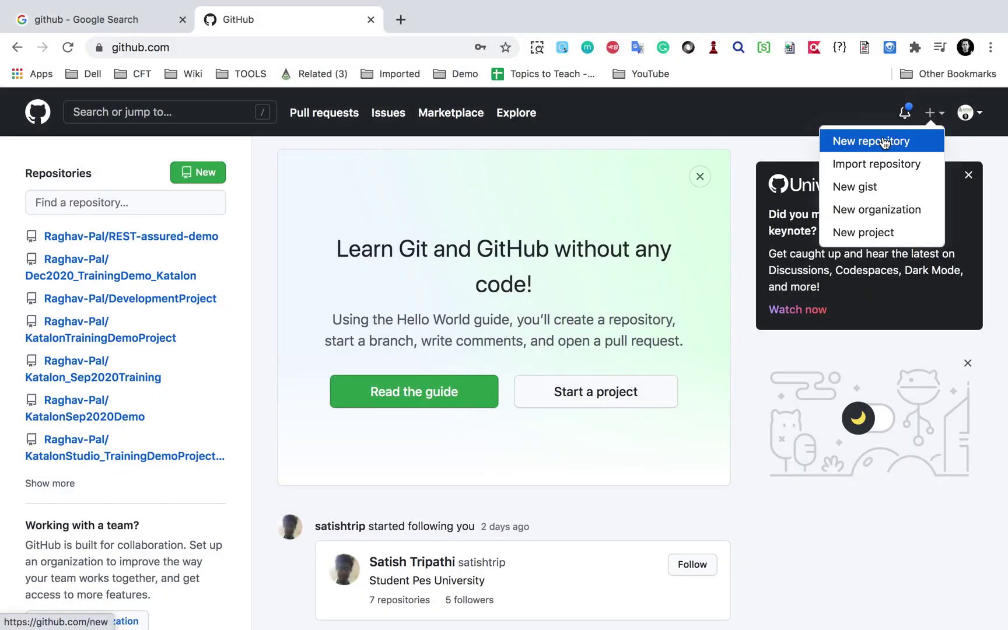
{"action": "left_click", "coordinate": [274, 176]}
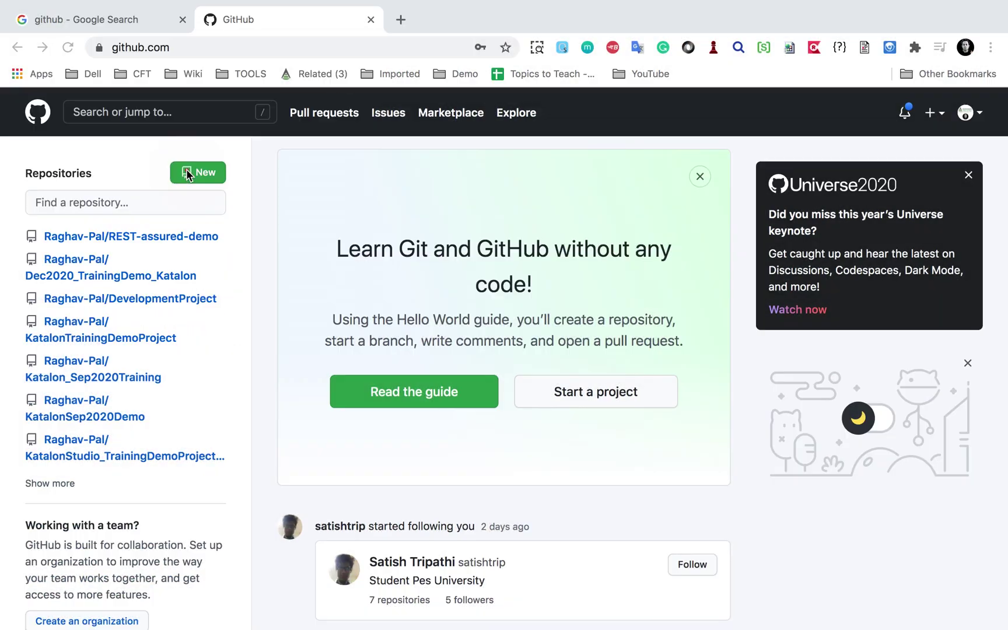
{"action": "left_click", "coordinate": [192, 178]}
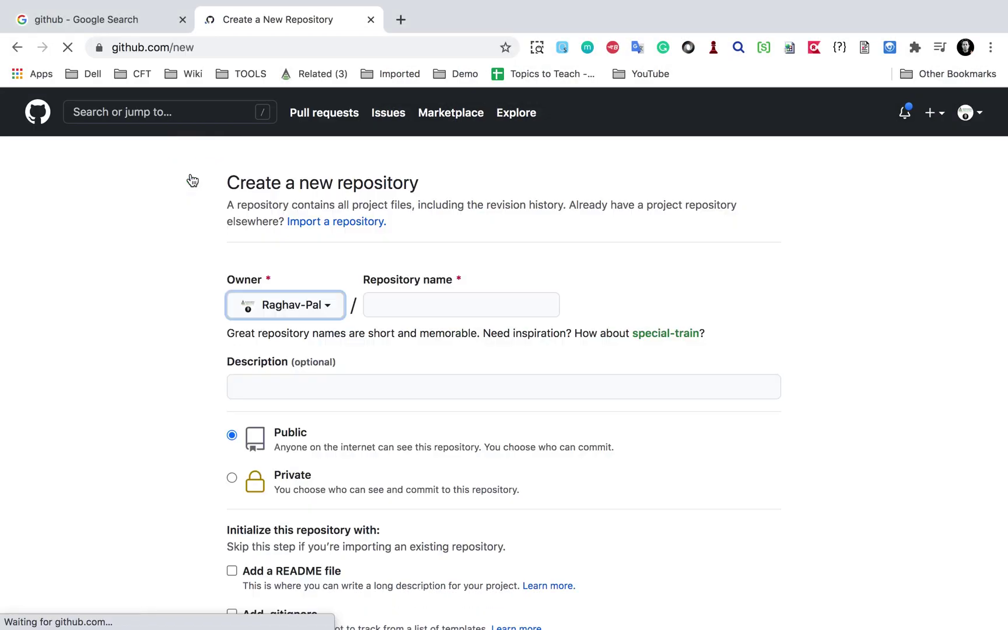
{"action": "left_click", "coordinate": [411, 305]}
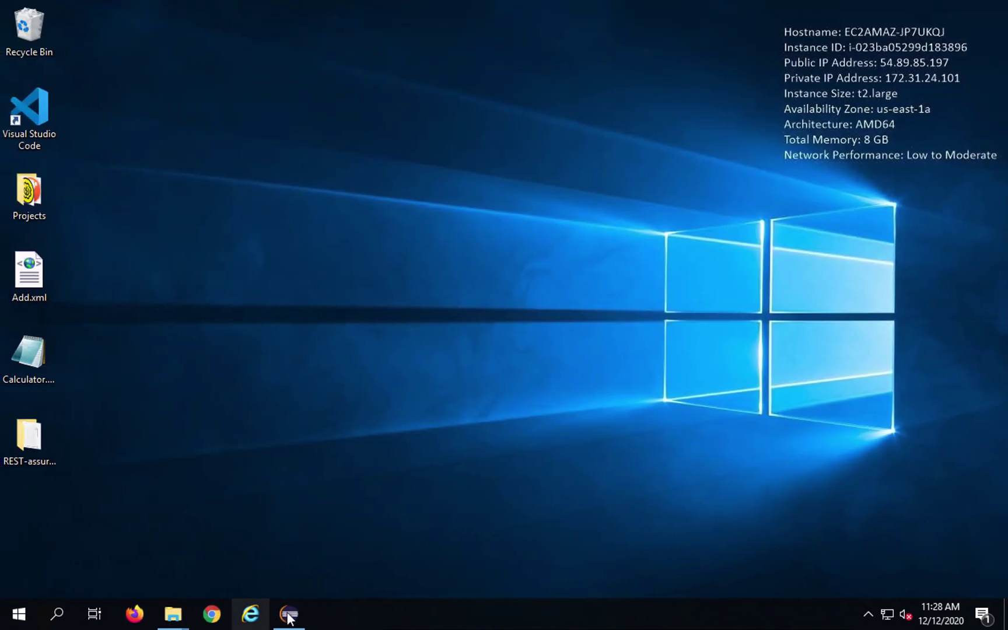
Expand RESTAssuredAutomation in Eclipse's Package Explorer to show its folders.
{"action": "left_click", "coordinate": [289, 616]}
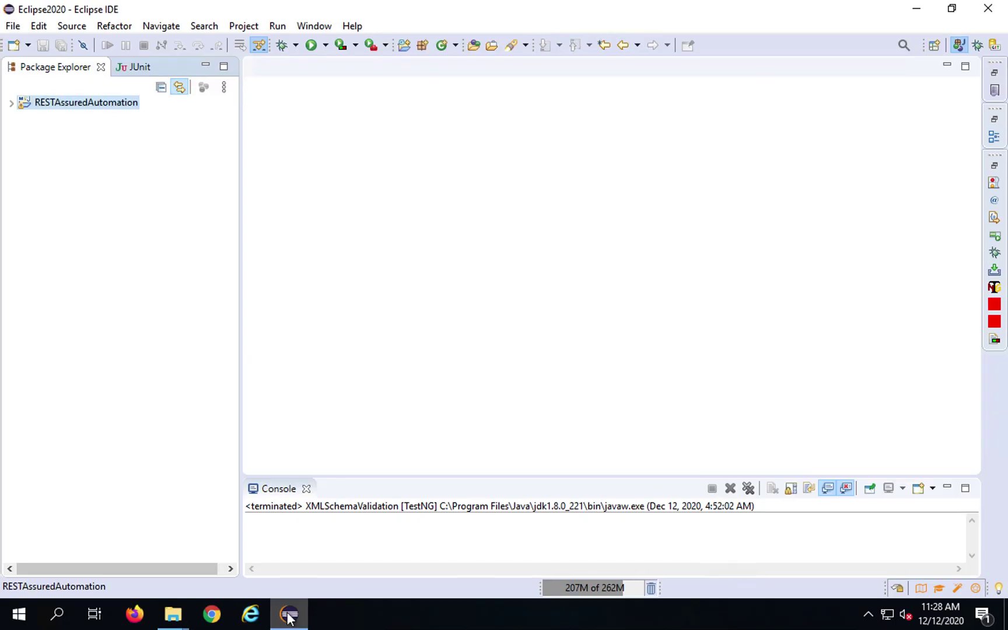
{"action": "double_click", "coordinate": [84, 110]}
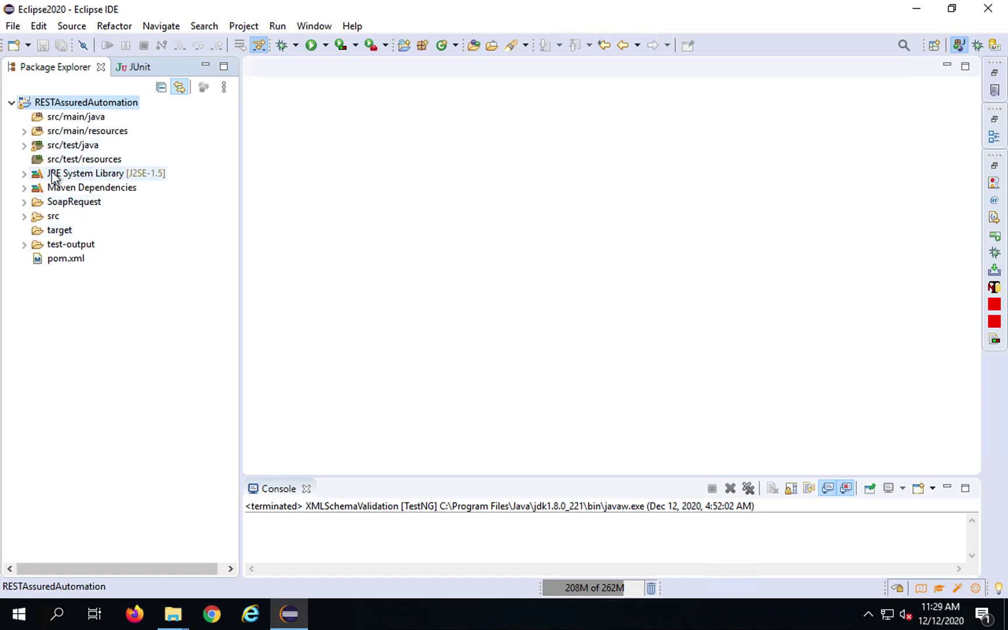
{"action": "left_click", "coordinate": [915, 10]}
Create the repository 'REST assured' with a 'REST assured project' description.
{"action": "key", "text": "ctrl+Right"}
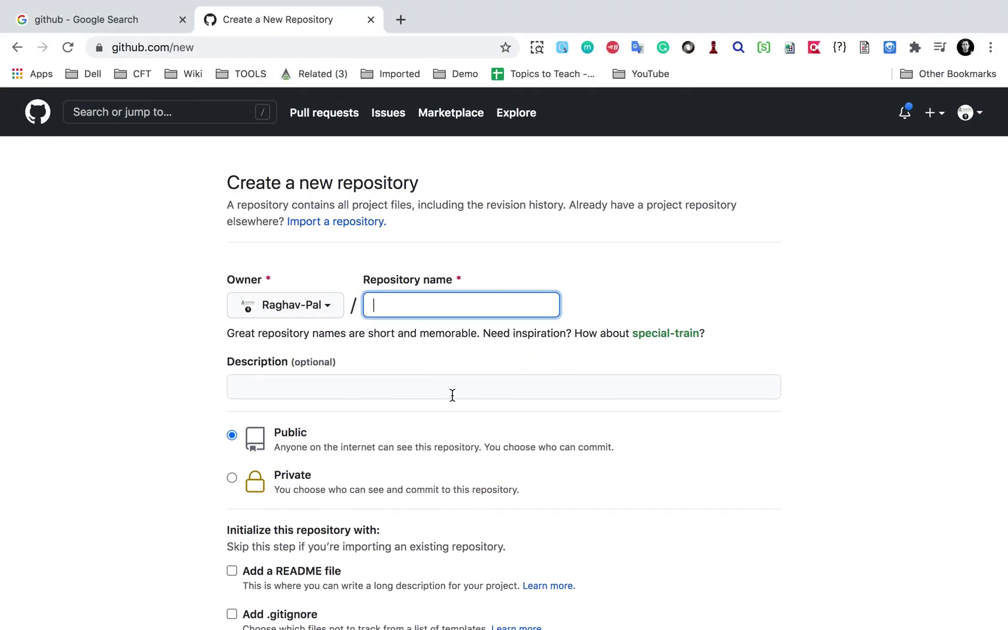
{"action": "type", "text": "REST"}
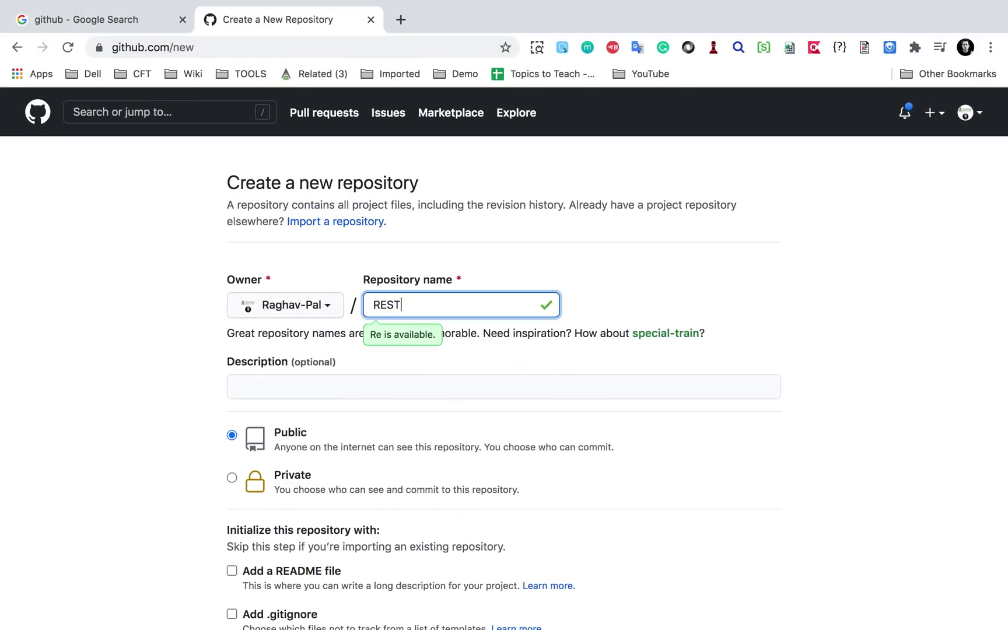
{"action": "type", "text": " assured"}
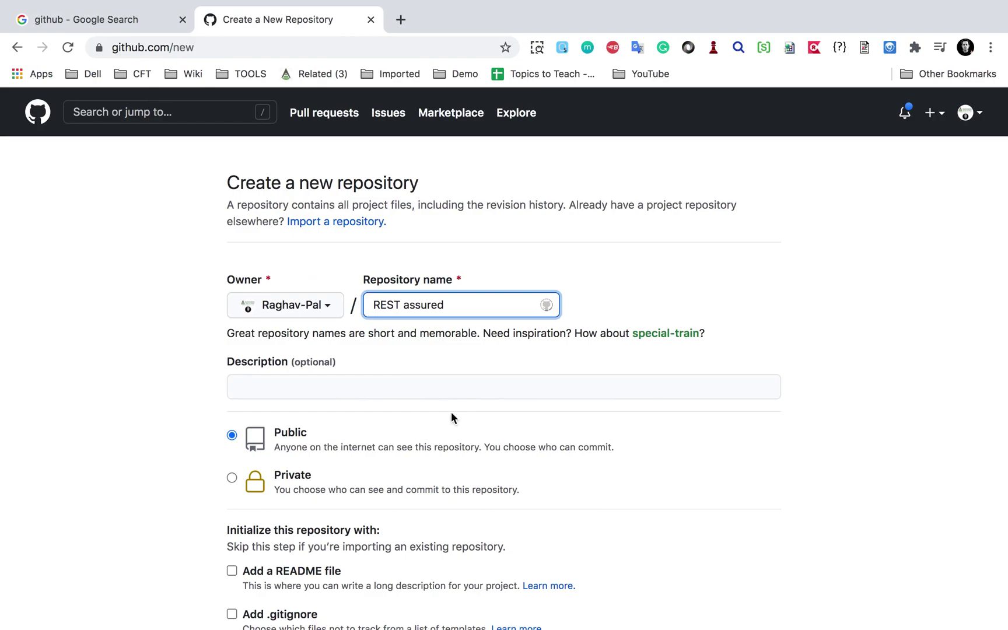
{"action": "left_click", "coordinate": [379, 389]}
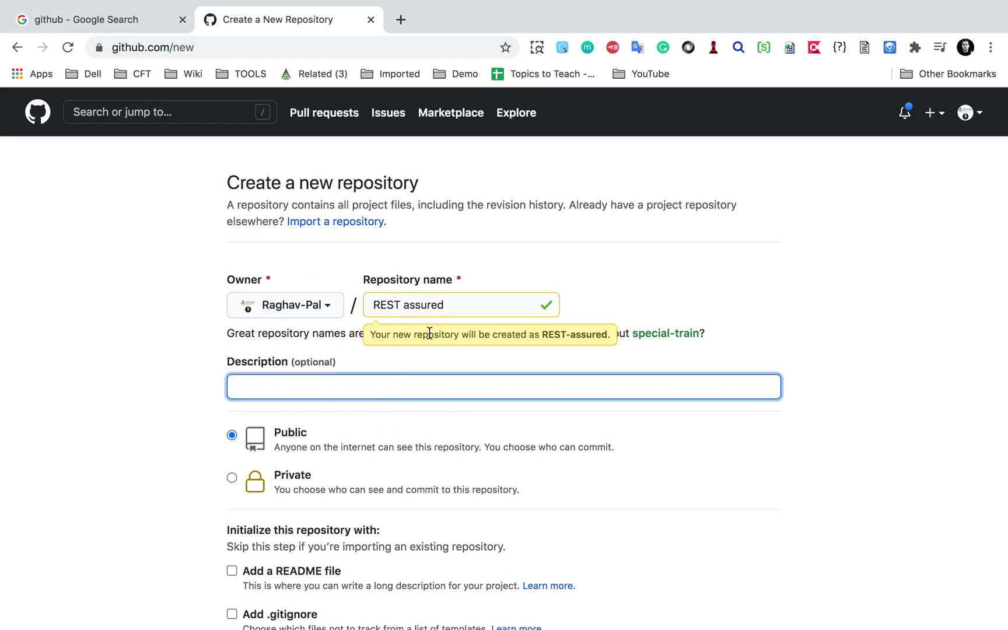
{"action": "type", "text": "REST assured project b"}
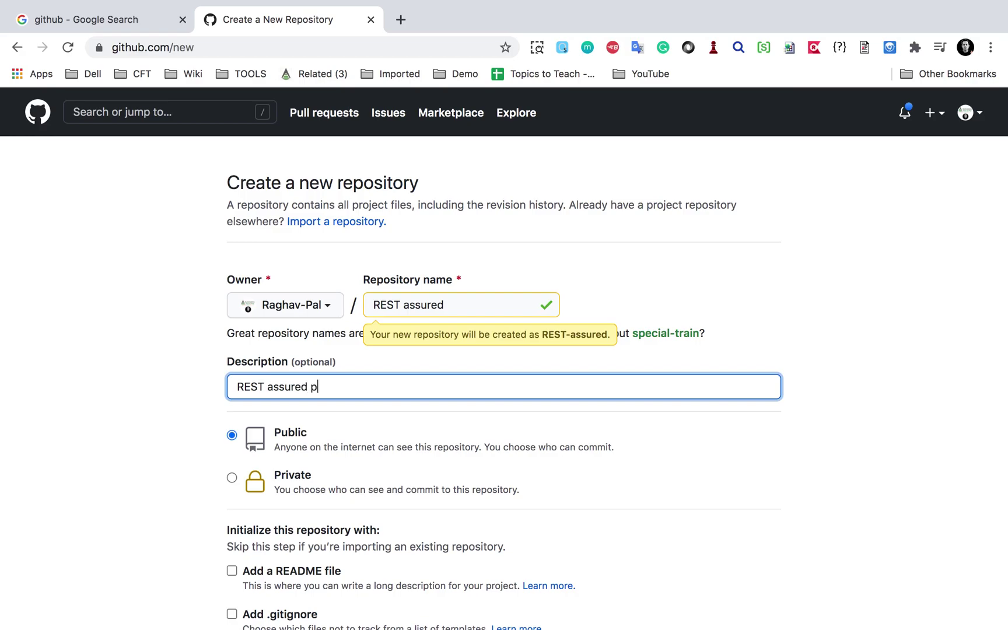
{"action": "type", "text": "y Raghav Pal"}
{"action": "scroll", "coordinate": [423, 494], "scroll_direction": "down", "scroll_amount": 3}
{"action": "scroll", "coordinate": [423, 493], "scroll_direction": "down", "scroll_amount": 2}
{"action": "left_click", "coordinate": [287, 509]}
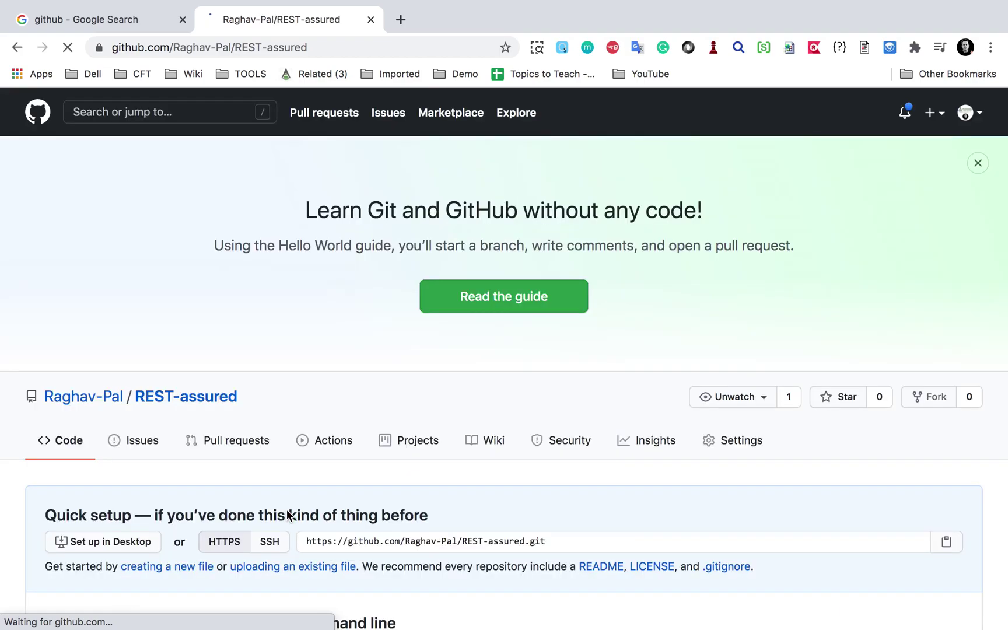
Select the new repository's HTTPS clone URL in the Quick setup section.
{"action": "scroll", "coordinate": [258, 553], "scroll_direction": "down", "scroll_amount": 4}
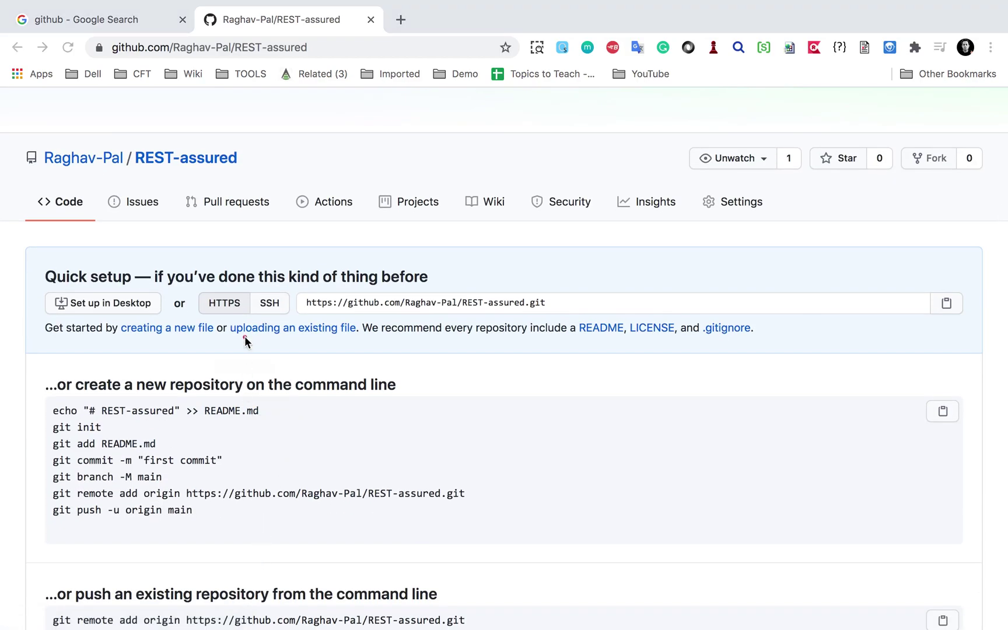
{"action": "left_click_drag", "start_coordinate": [303, 288], "coordinate": [566, 311]}
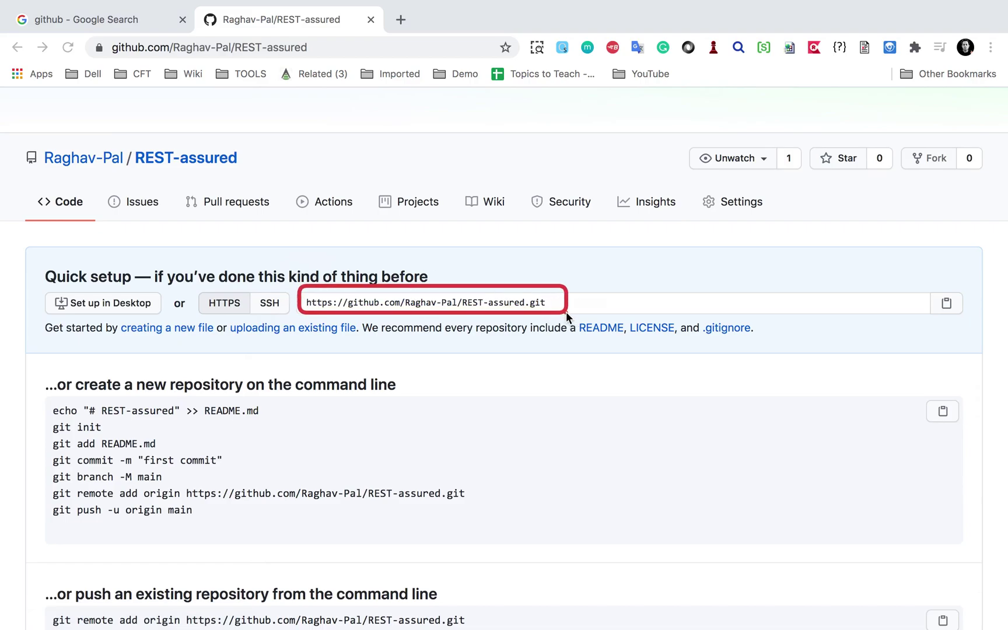
{"action": "left_click_drag", "start_coordinate": [86, 38], "coordinate": [331, 61]}
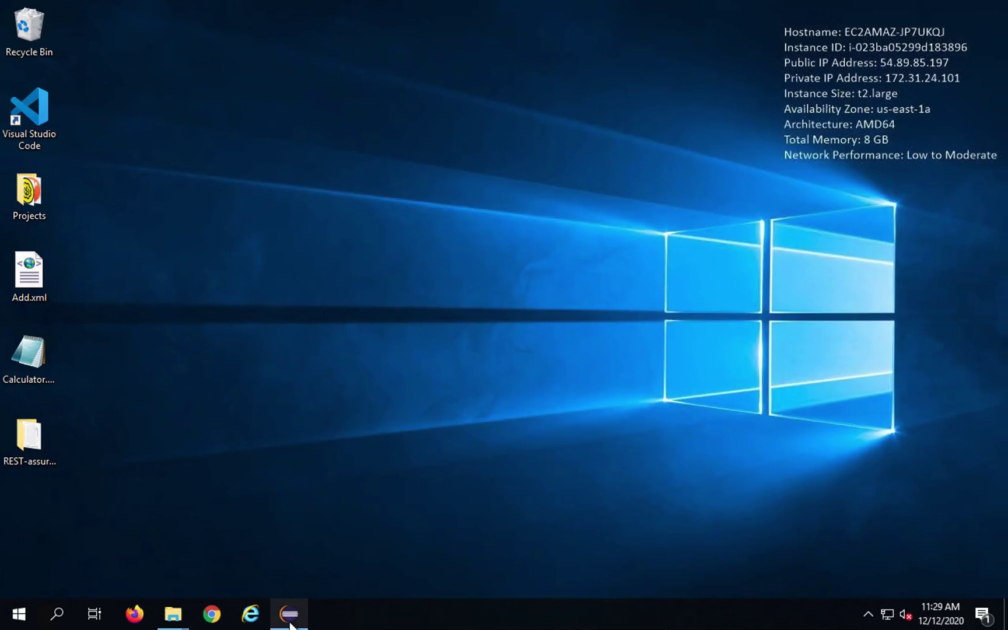
Restore Eclipse and switch it to the Git perspective.
{"action": "left_click", "coordinate": [290, 623]}
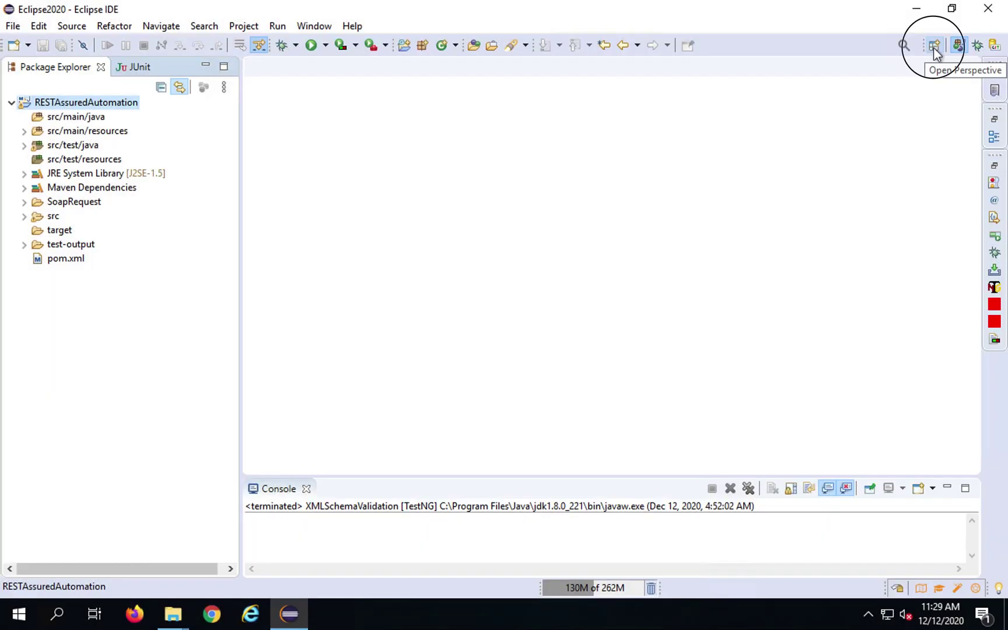
{"action": "left_click", "coordinate": [934, 47]}
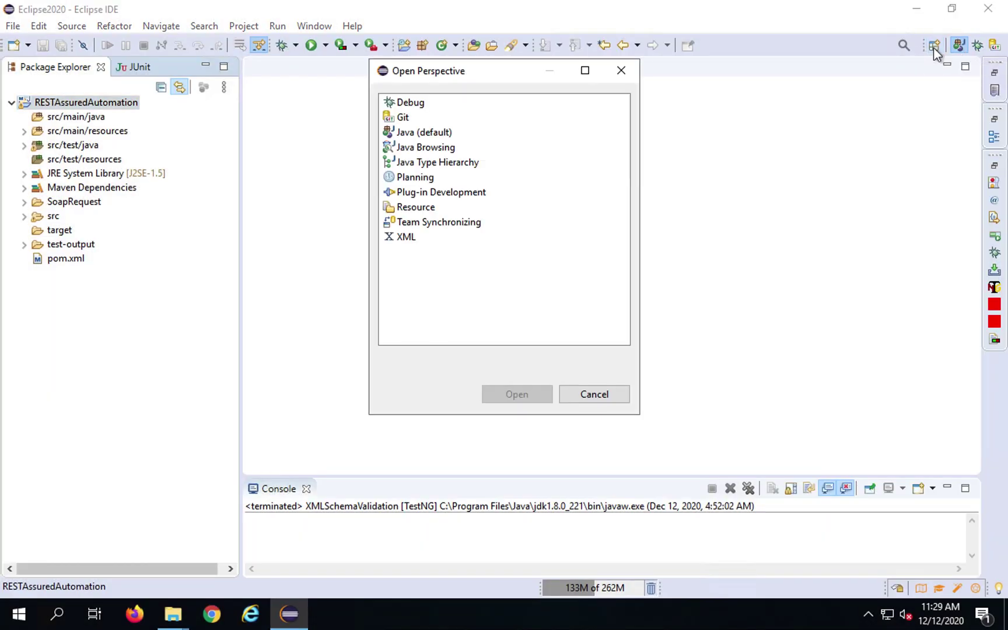
{"action": "left_click", "coordinate": [397, 119]}
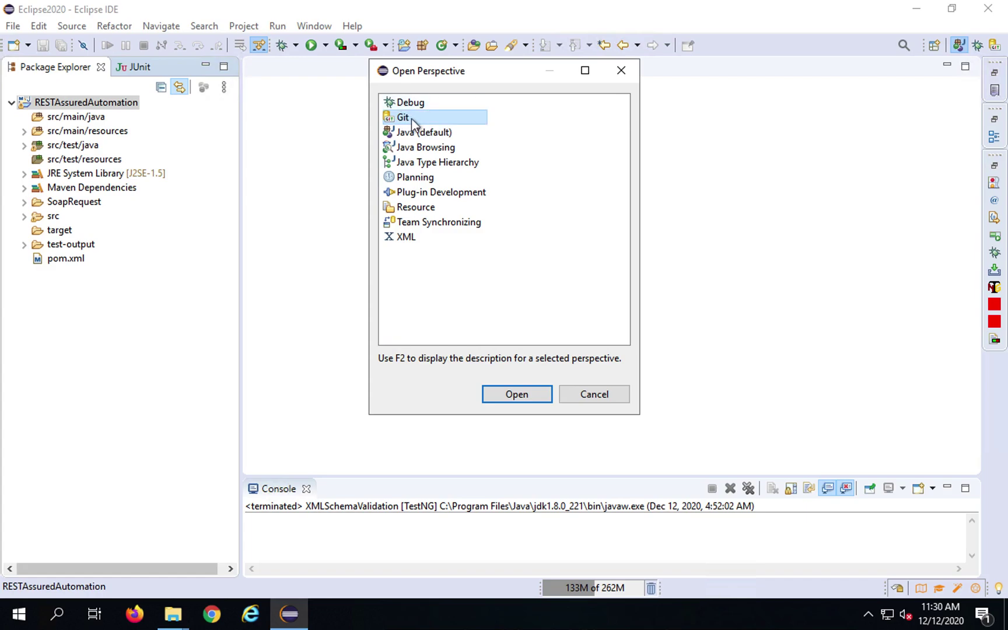
{"action": "left_click", "coordinate": [516, 396]}
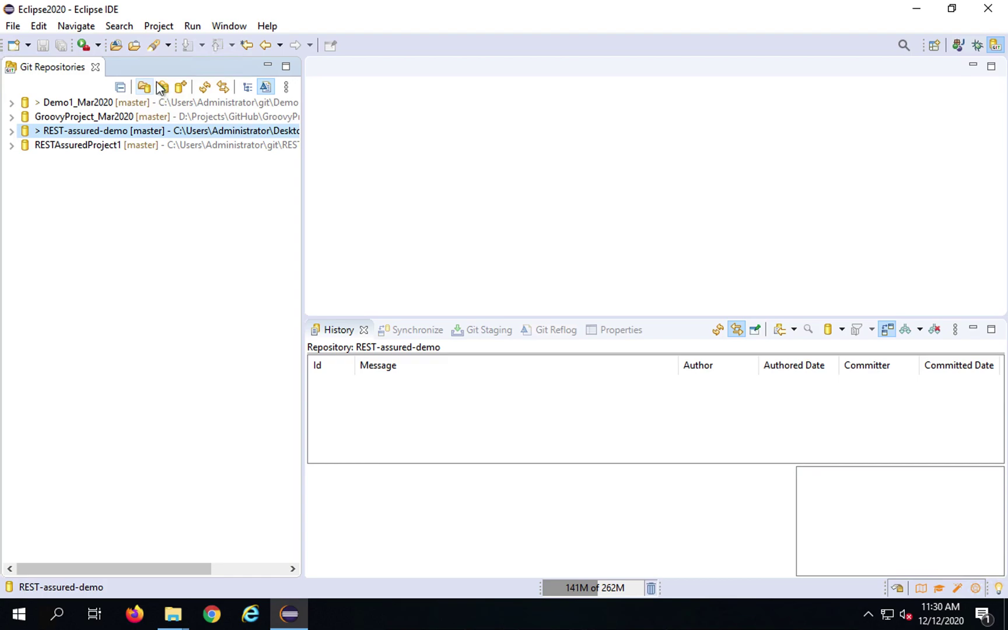
Open the Clone Git Repository dialog, reopening it after a cancel, then return to the browser.
{"action": "left_click", "coordinate": [159, 84]}
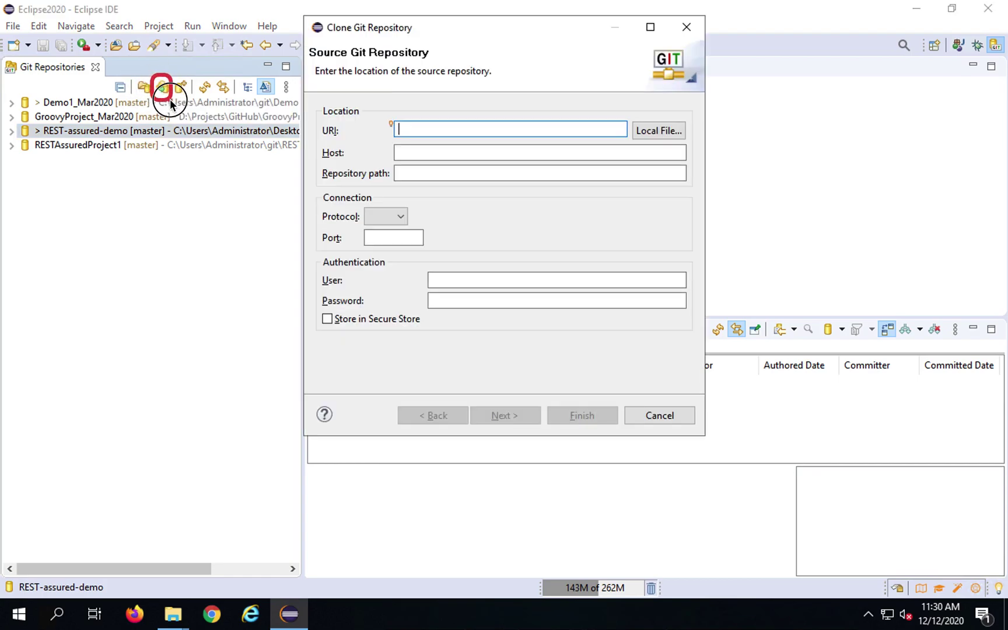
{"action": "left_click", "coordinate": [650, 418]}
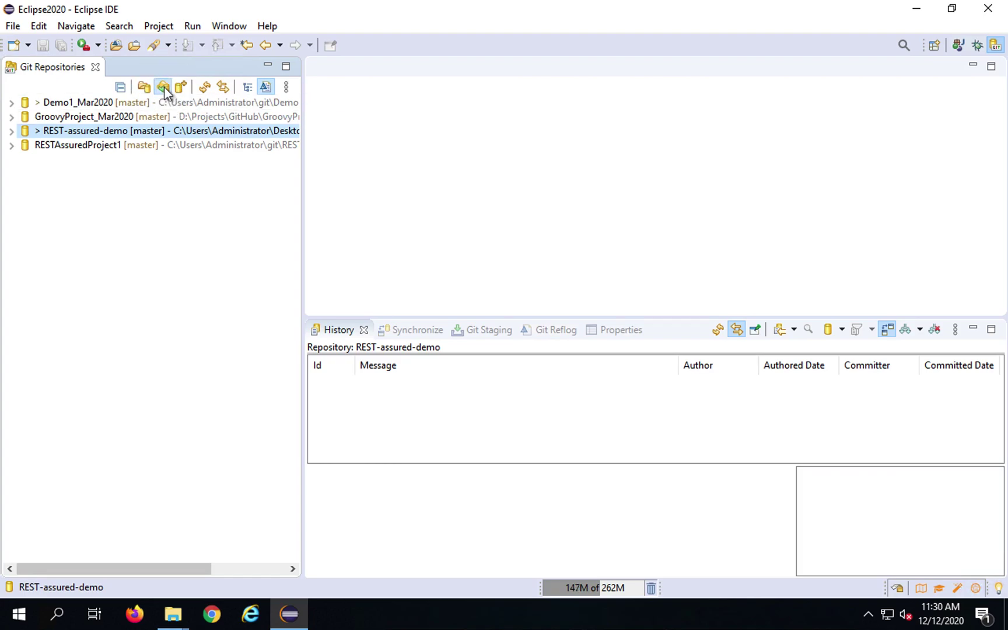
{"action": "left_click", "coordinate": [163, 86]}
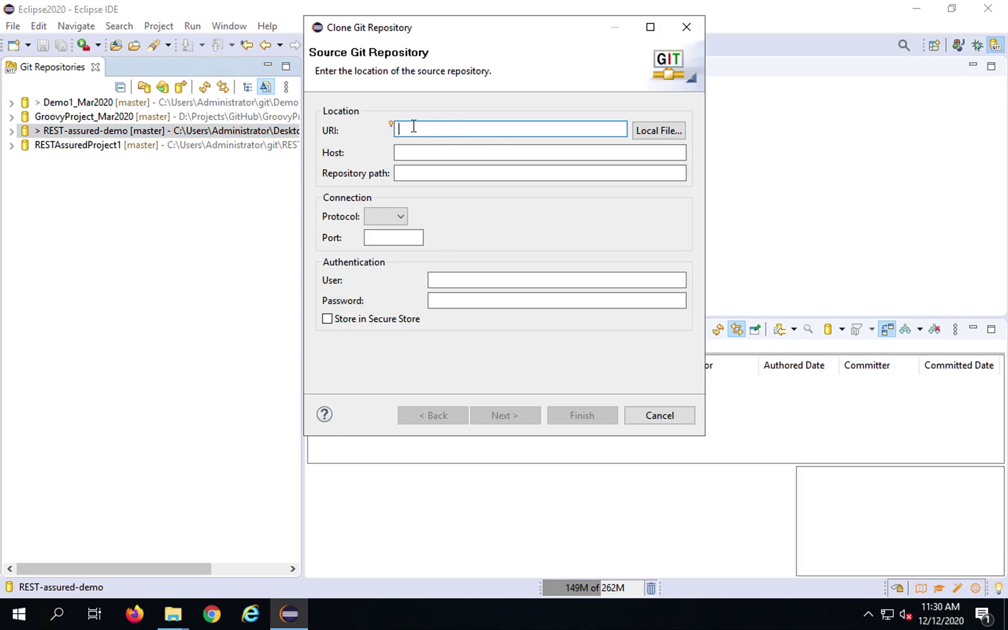
{"action": "key", "text": "ctrl+Right"}
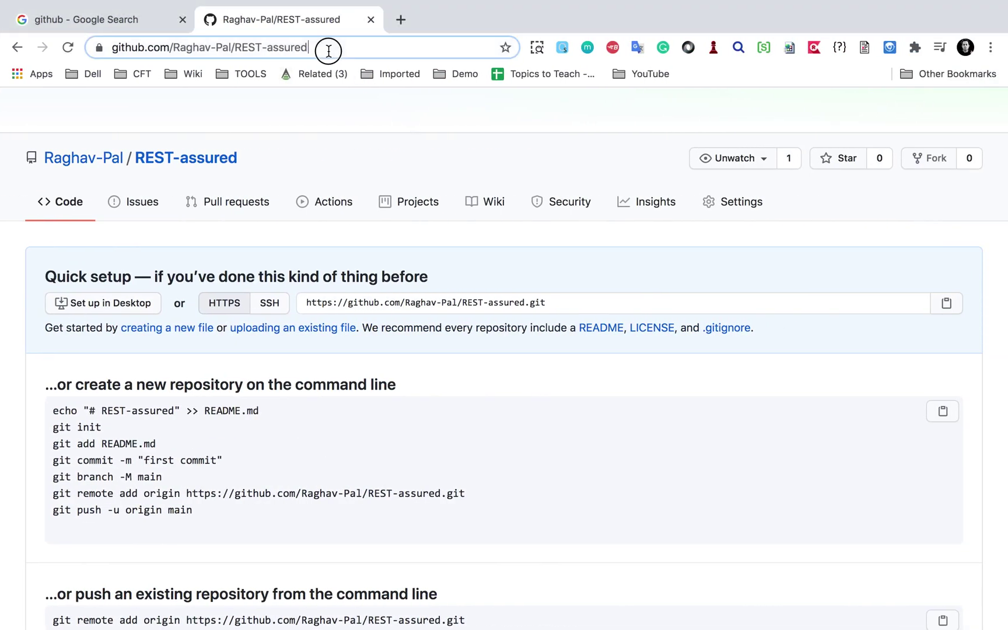
Copy the REST-assured repository's URL from the Chrome address bar.
{"action": "left_click", "coordinate": [327, 51]}
{"action": "key", "text": "ctrl+c"}
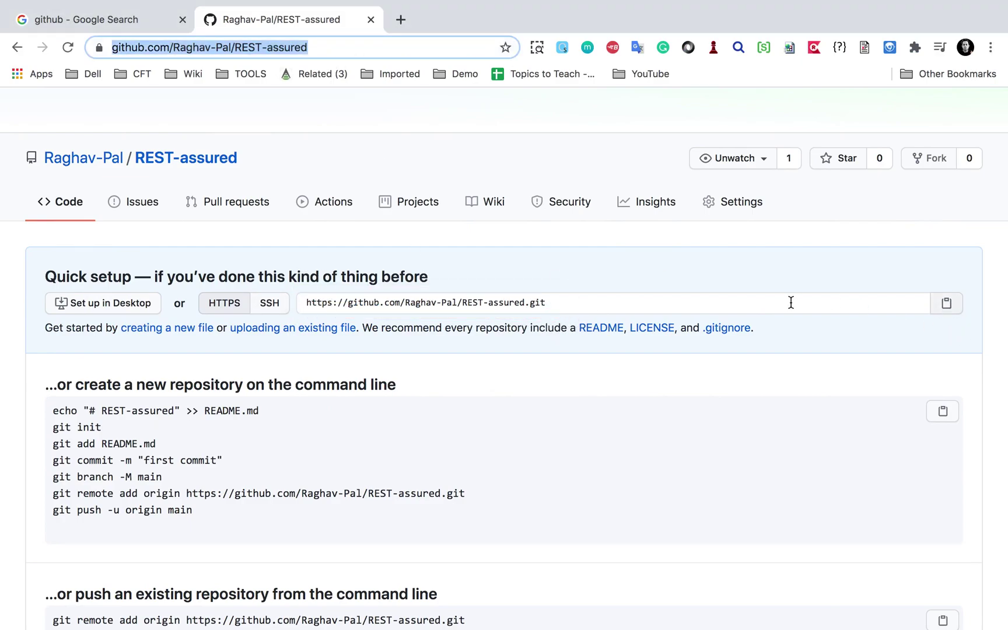
{"action": "key", "text": "ctrl+Left"}
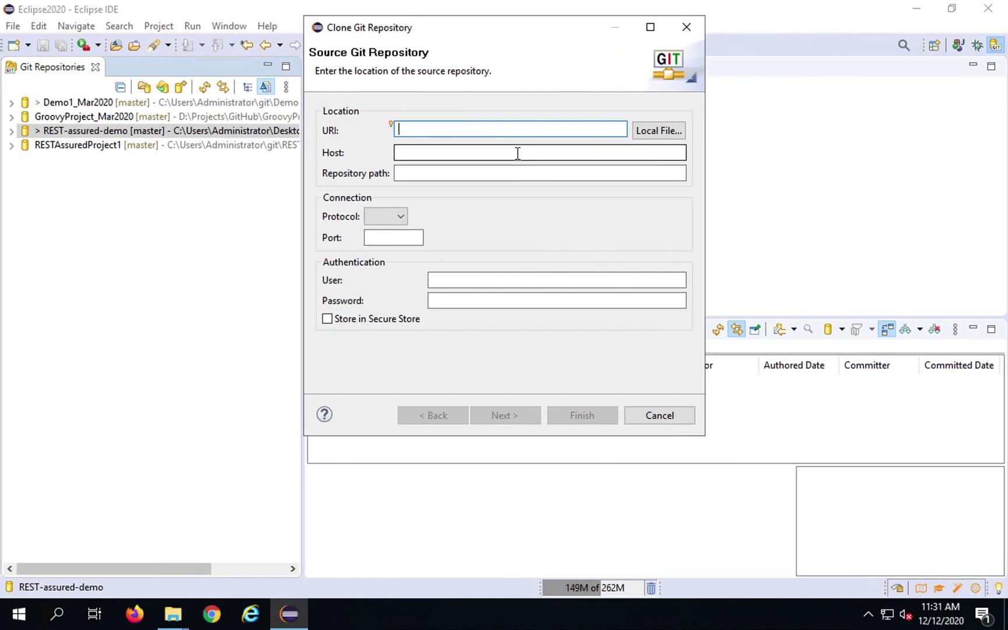
Paste the REST-assured URI, enter the account password, and continue past the empty branch list.
{"action": "key", "text": "ctrl+v"}
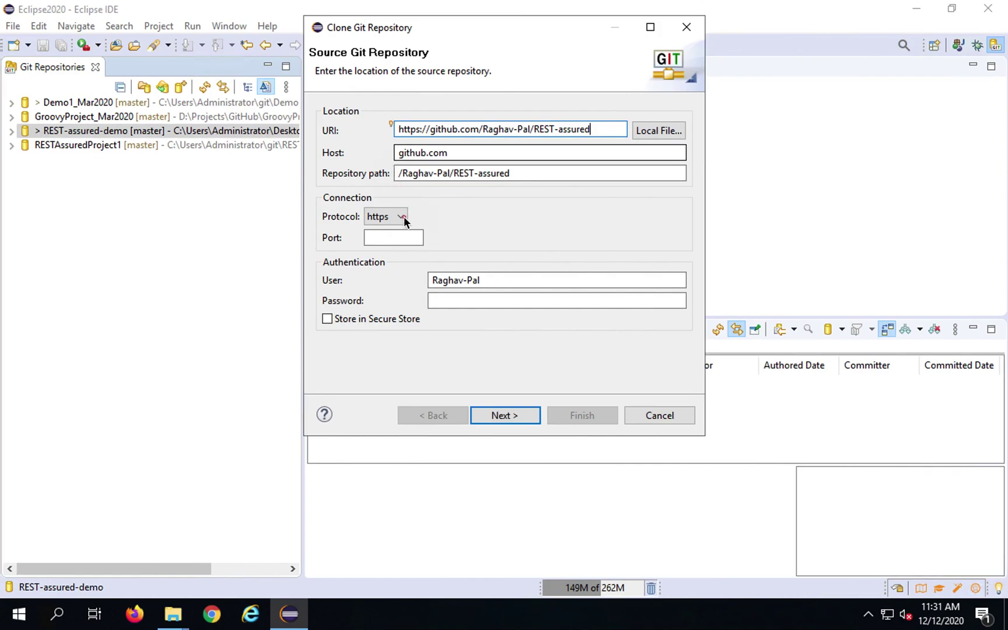
{"action": "mouse_move", "coordinate": [351, 262]}
{"action": "left_mouse_down"}
{"action": "mouse_move", "coordinate": [664, 333]}
{"action": "mouse_move", "coordinate": [700, 331]}
{"action": "left_mouse_up"}
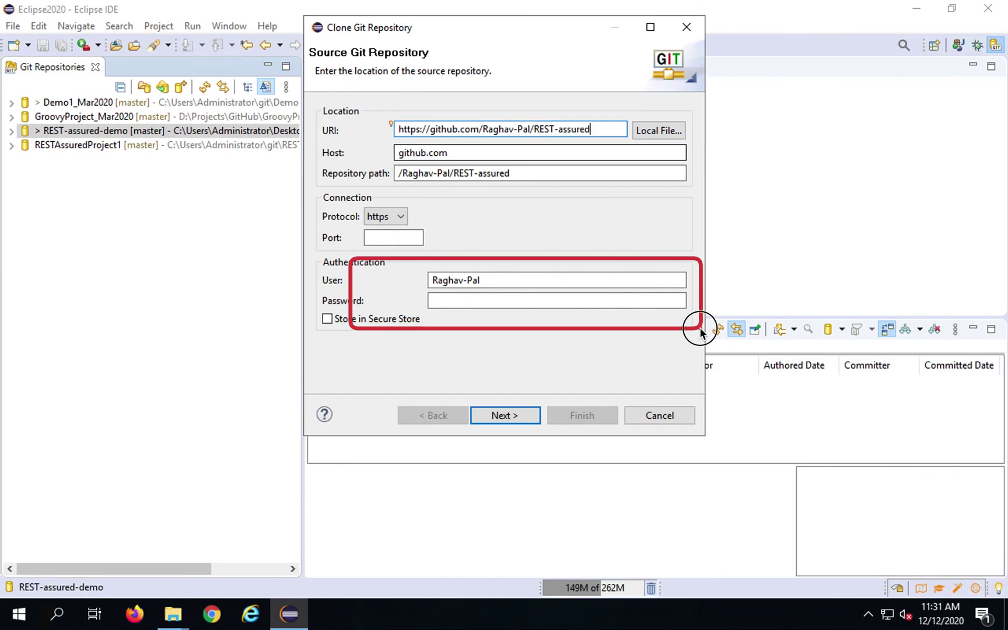
{"action": "left_click", "coordinate": [442, 302]}
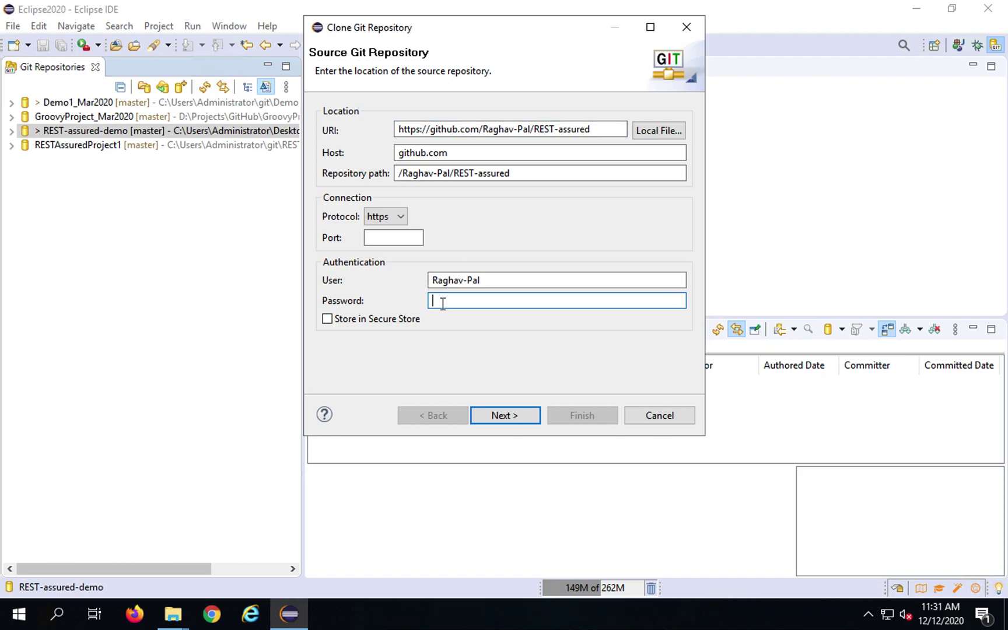
{"action": "type", "text": "********"}
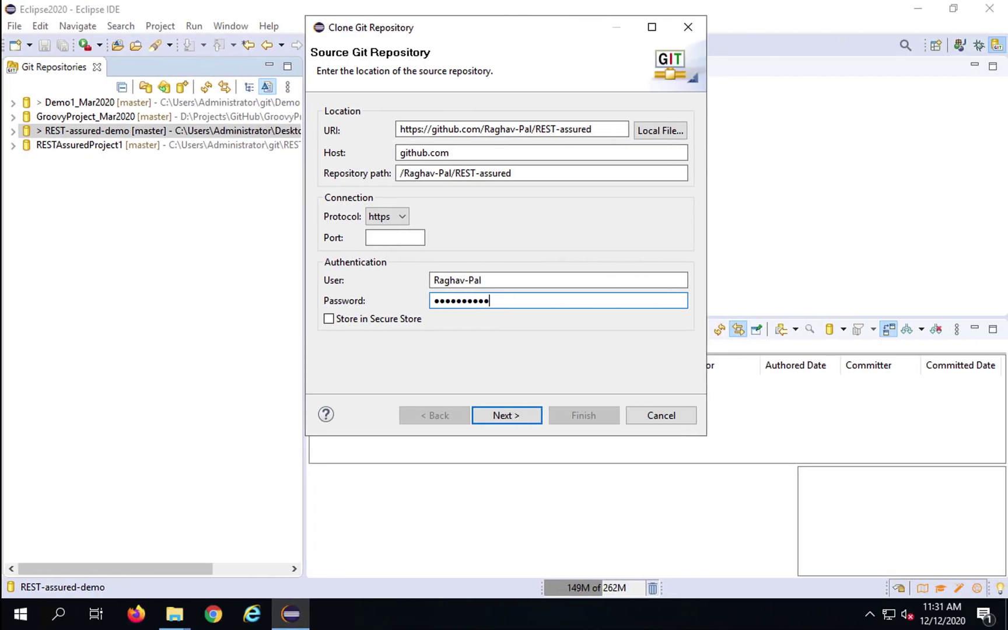
{"action": "left_click", "coordinate": [509, 416]}
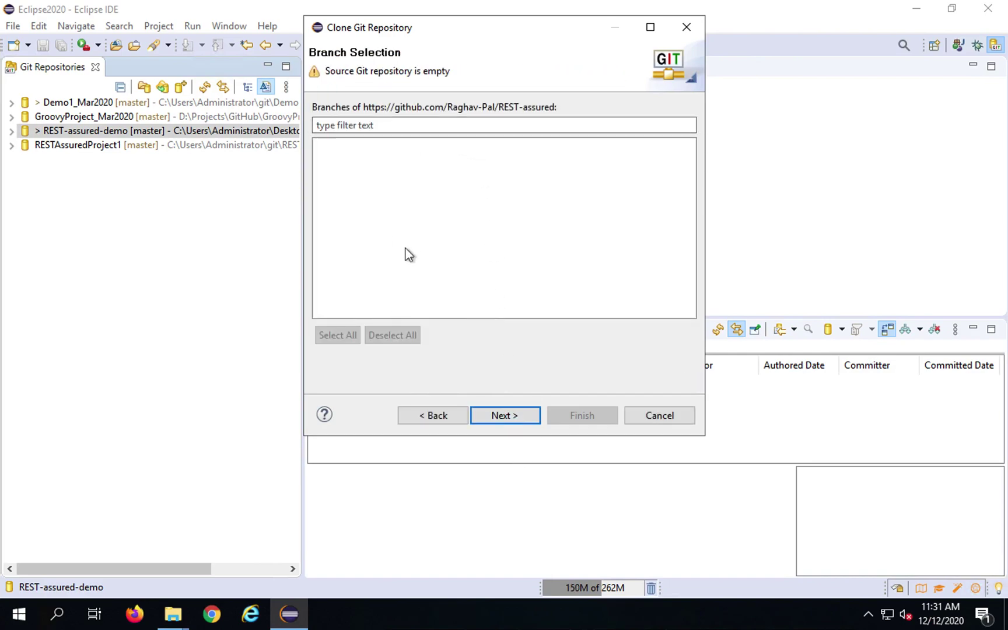
{"action": "left_click", "coordinate": [504, 418]}
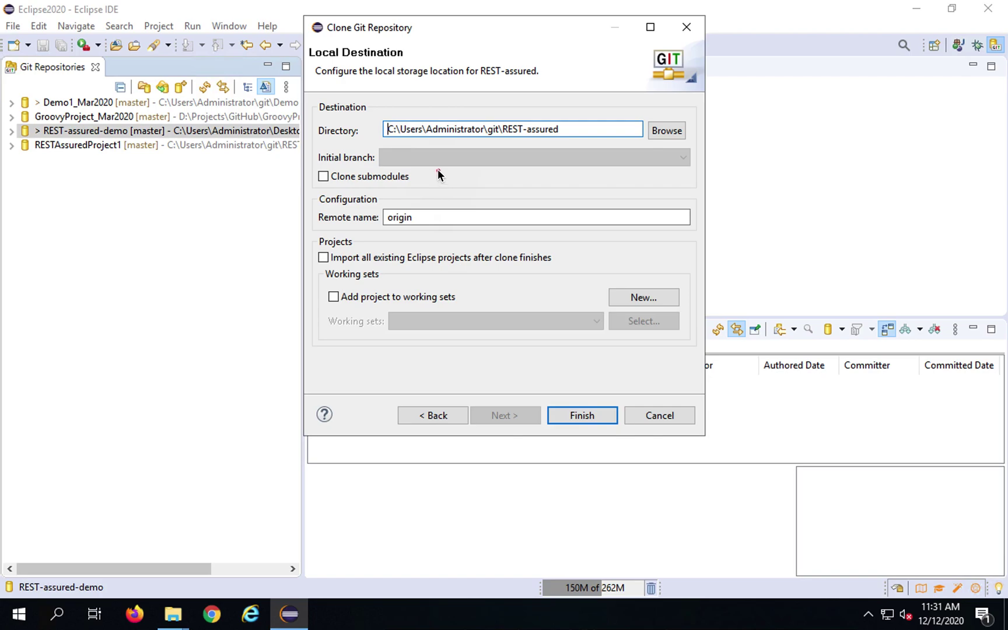
Browse the D: drive to Projects\Eclipse2020 in the clone destination folder chooser.
{"action": "mouse_move", "coordinate": [392, 121]}
{"action": "left_mouse_down"}
{"action": "mouse_move", "coordinate": [625, 157]}
{"action": "mouse_move", "coordinate": [639, 142]}
{"action": "mouse_move", "coordinate": [645, 149]}
{"action": "left_mouse_up"}
{"action": "key", "text": "Escape"}
{"action": "left_click", "coordinate": [667, 131]}
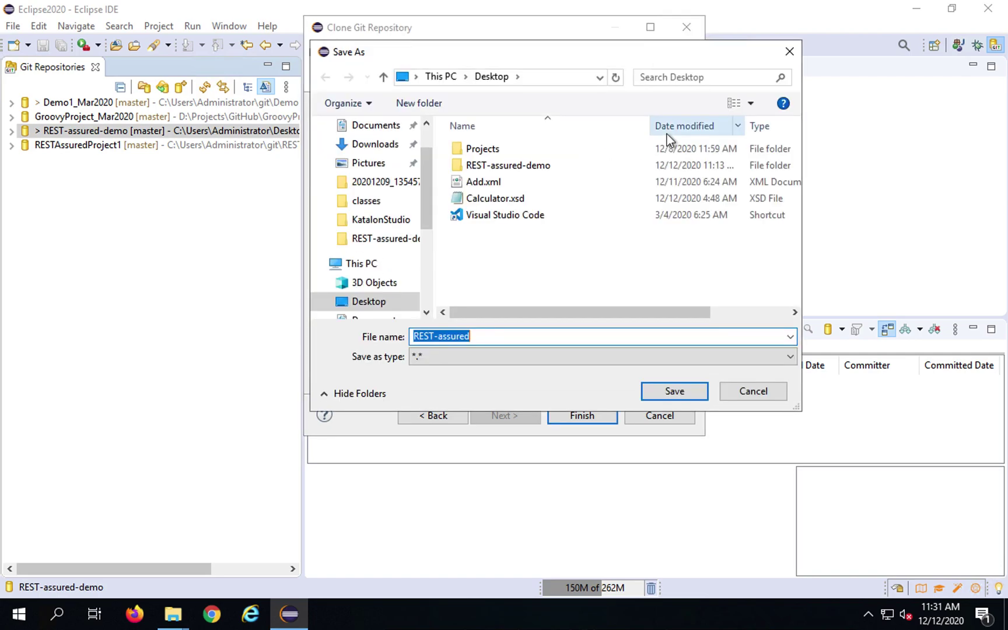
{"action": "left_click", "coordinate": [365, 263]}
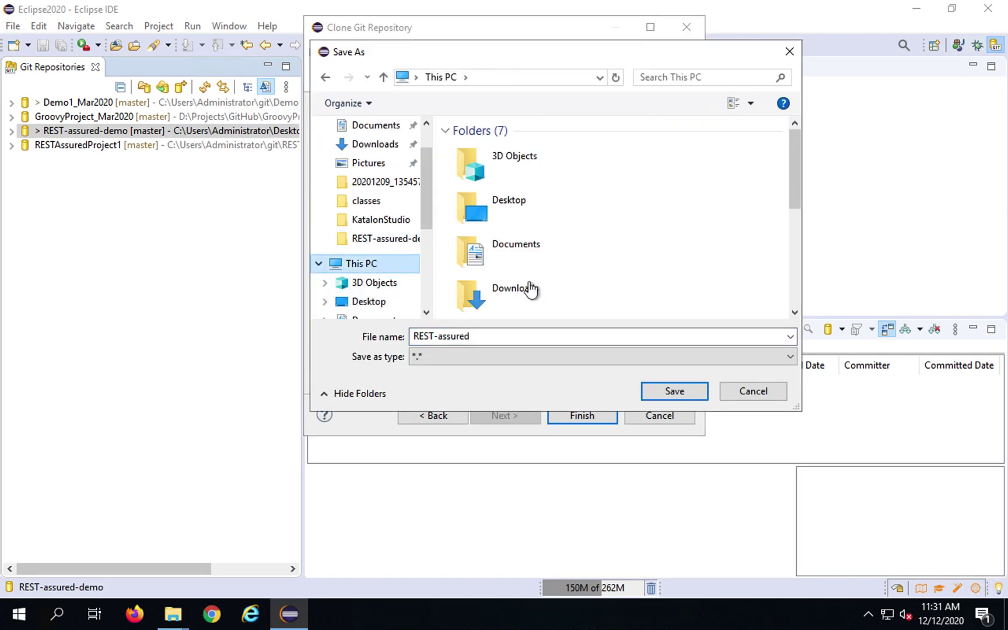
{"action": "scroll", "coordinate": [530, 287], "scroll_direction": "down", "scroll_amount": 3}
{"action": "double_click", "coordinate": [529, 286]}
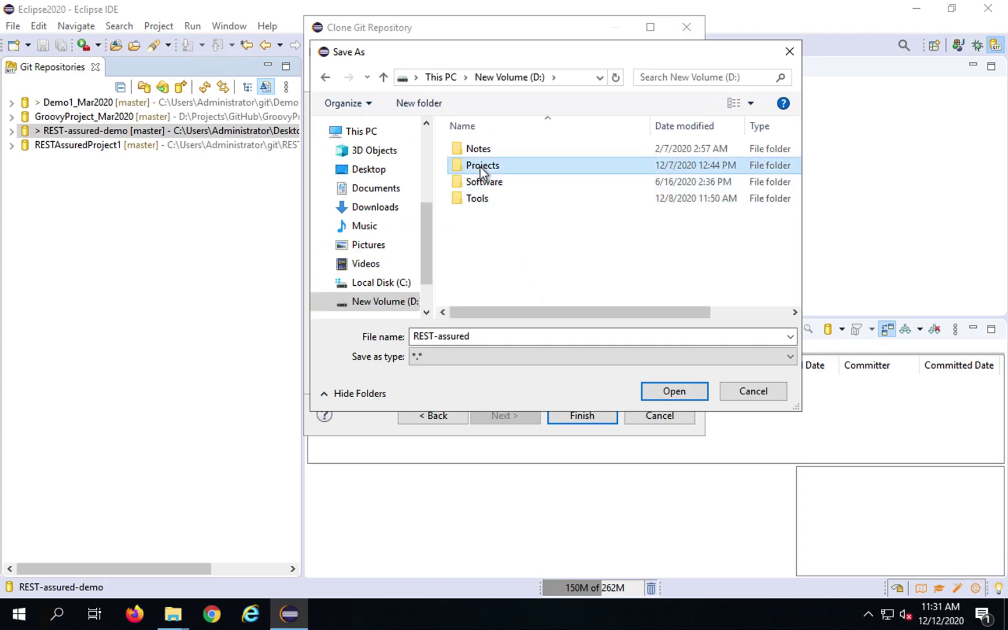
{"action": "double_click", "coordinate": [480, 165]}
{"action": "double_click", "coordinate": [478, 166]}
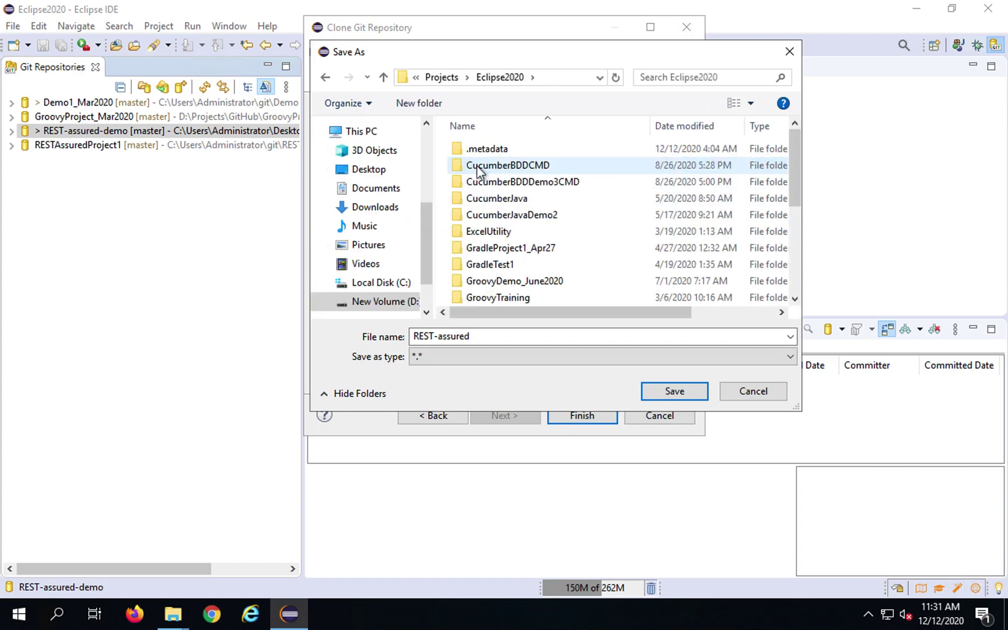
{"action": "left_click", "coordinate": [477, 168]}
{"action": "key", "text": "r"}
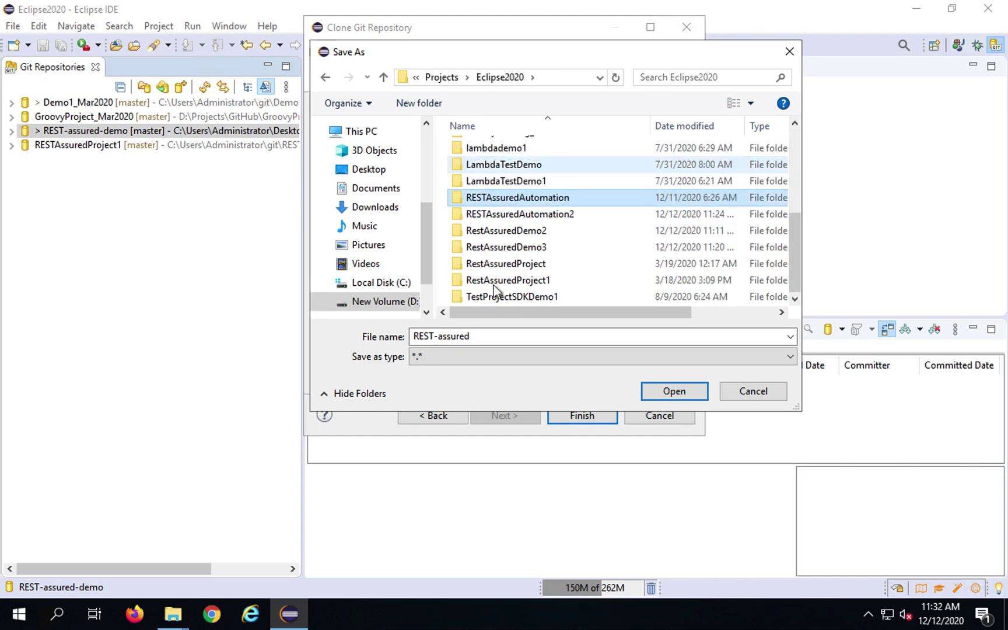
{"action": "left_click", "coordinate": [654, 397]}
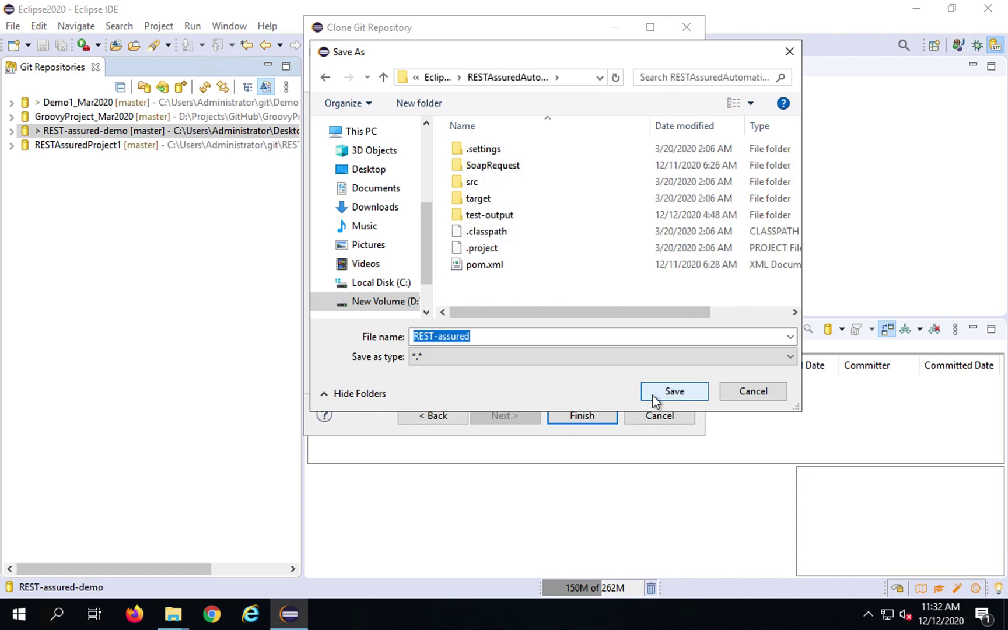
Set D:\Projects\Eclipse2020 as parent folder and clone into D:\Projects\Eclipse2020\REST-assured.
{"action": "left_click", "coordinate": [431, 76]}
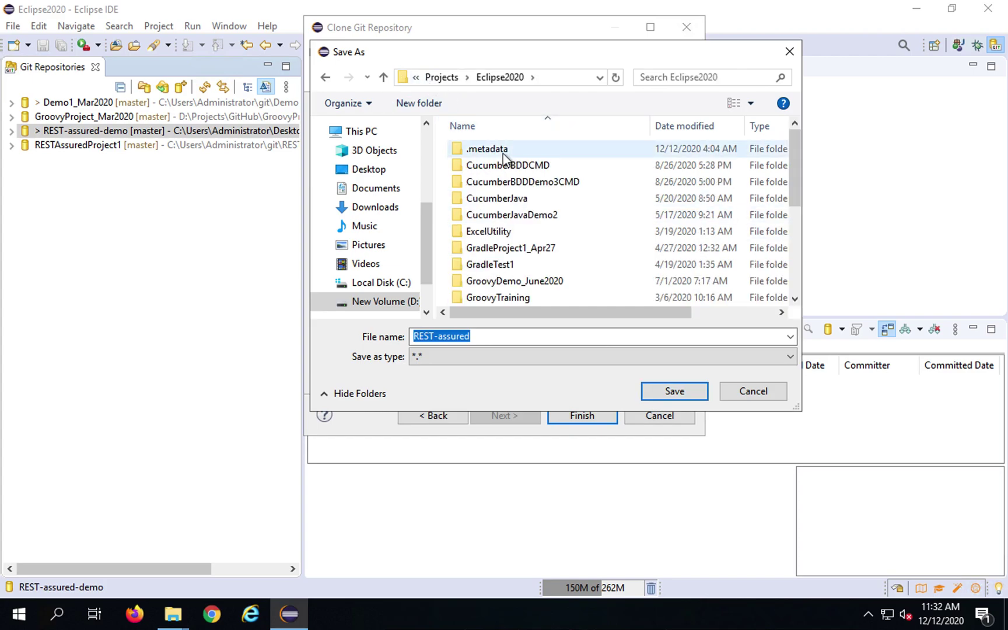
{"action": "left_click", "coordinate": [552, 78]}
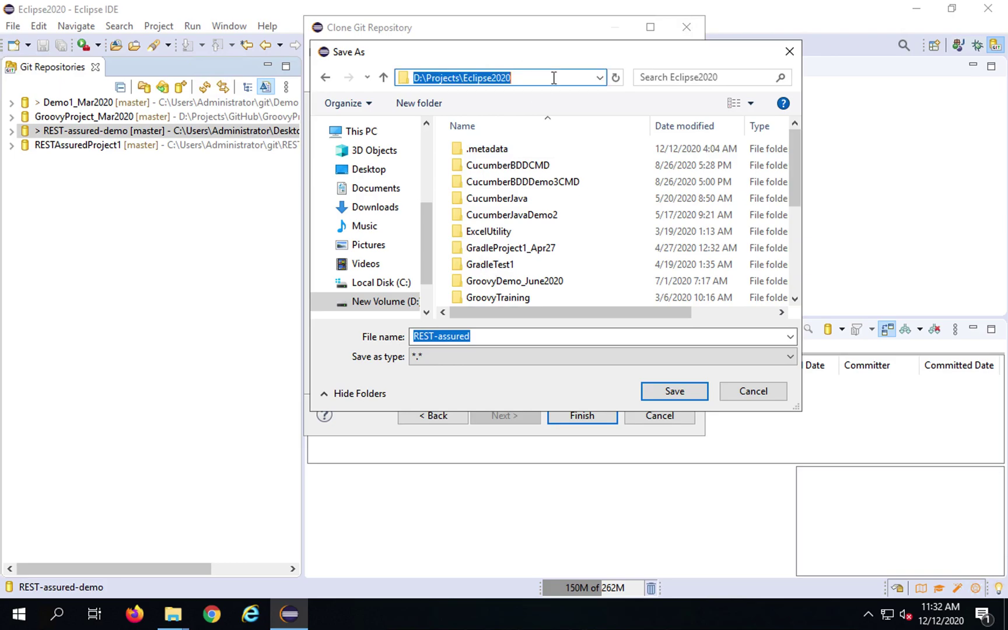
{"action": "left_click", "coordinate": [675, 392]}
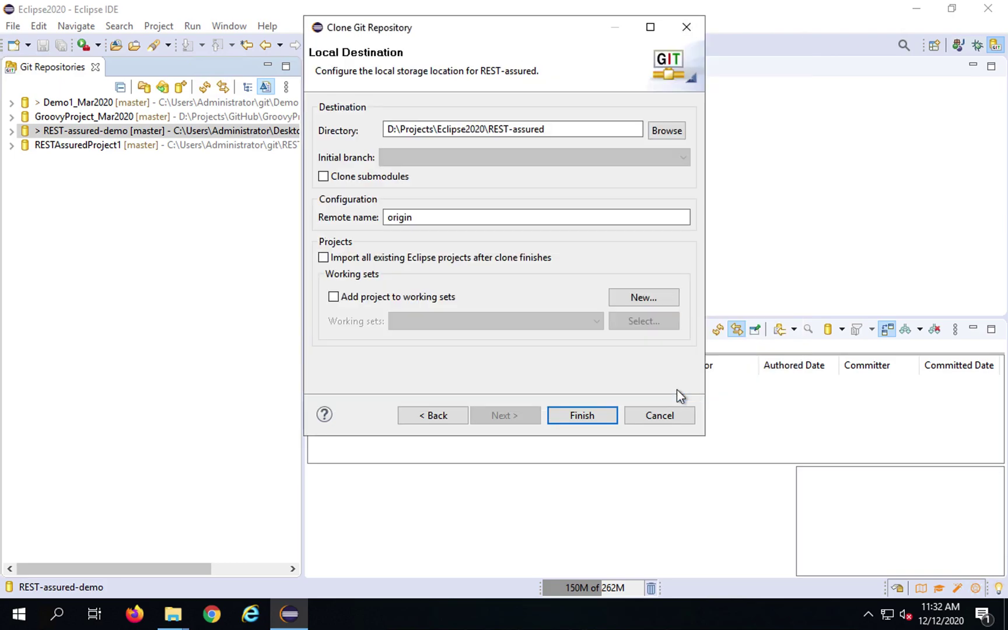
{"action": "left_click", "coordinate": [509, 128]}
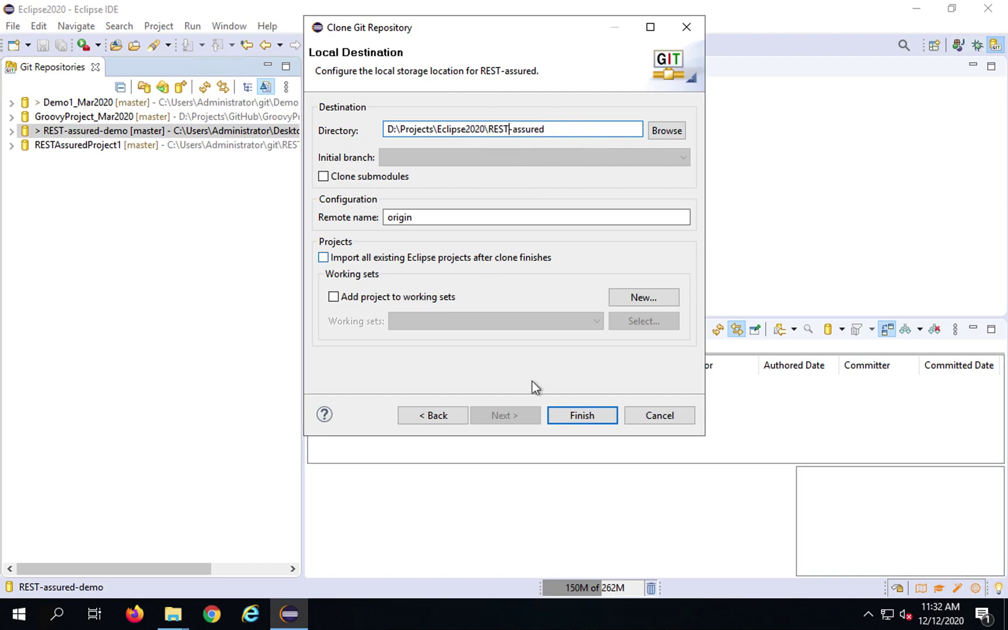
{"action": "left_click", "coordinate": [578, 419]}
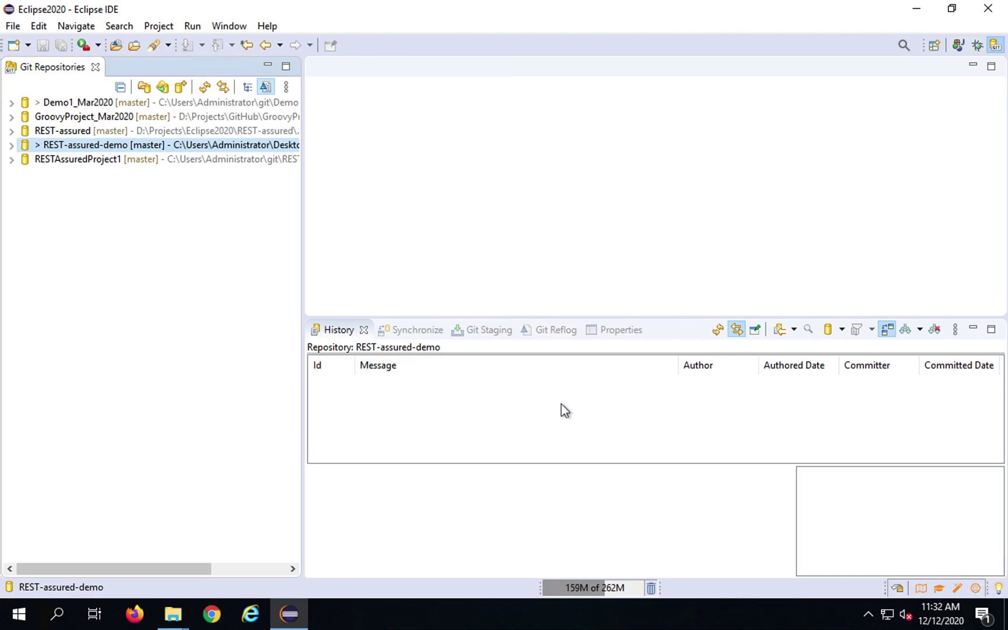
{"action": "left_click_drag", "start_coordinate": [108, 130], "coordinate": [329, 143]}
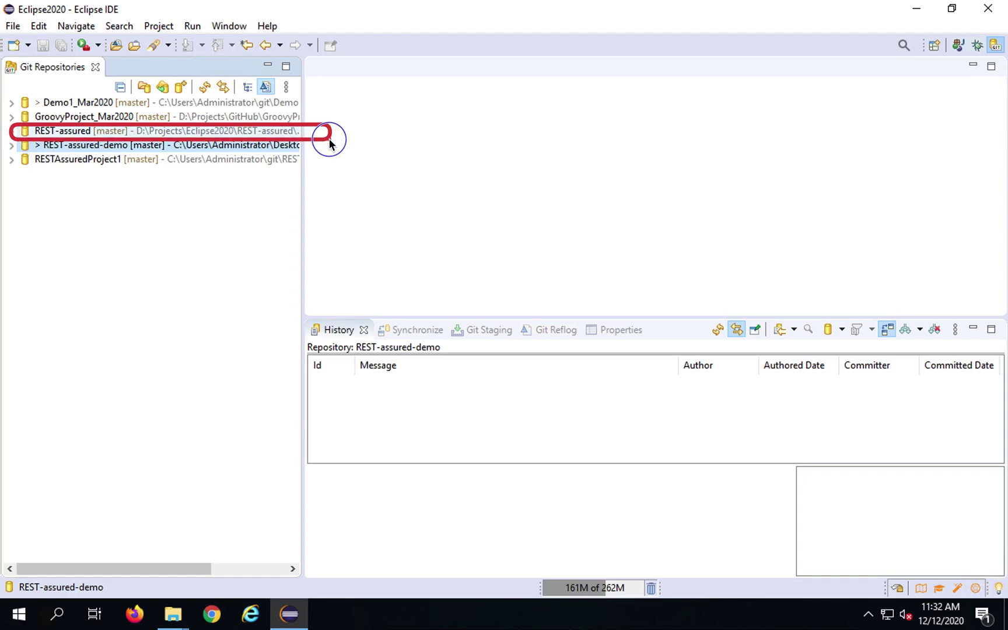
{"action": "left_click", "coordinate": [173, 614]}
{"action": "left_click", "coordinate": [53, 546]}
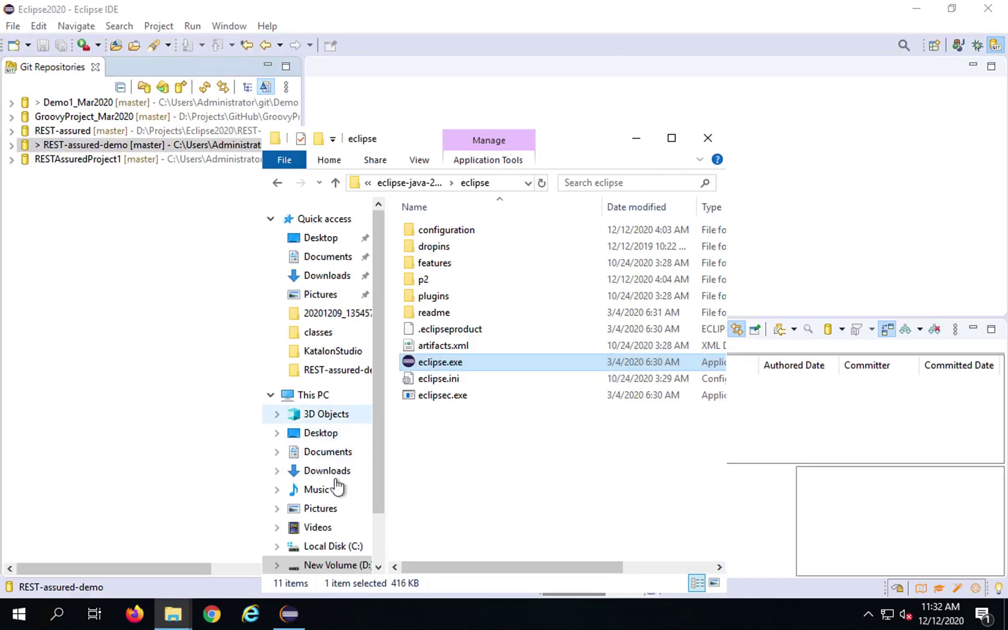
{"action": "left_click", "coordinate": [339, 565]}
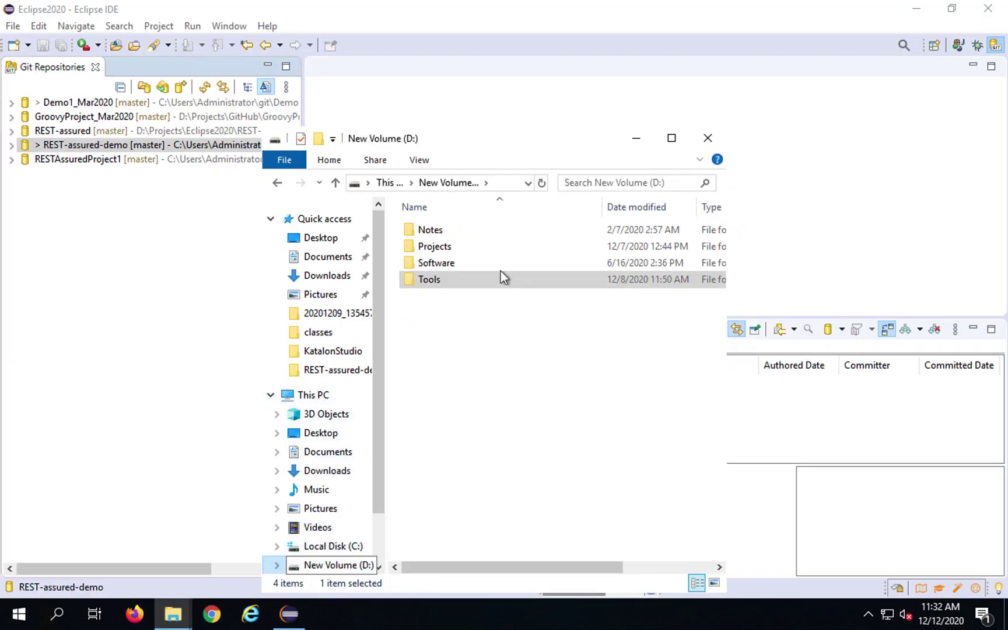
{"action": "double_click", "coordinate": [445, 249]}
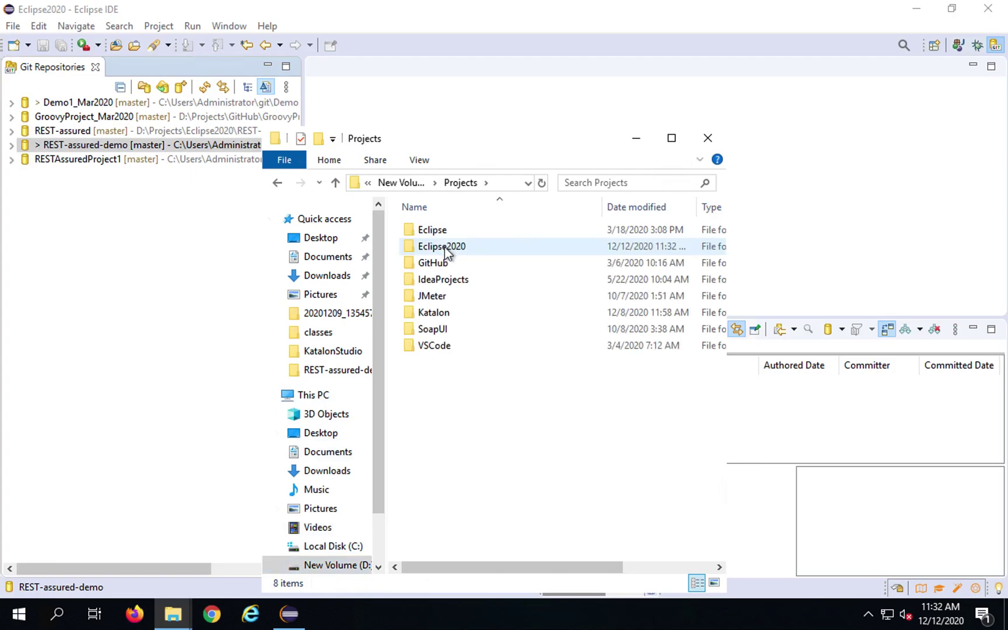
{"action": "left_click", "coordinate": [439, 249]}
{"action": "double_click", "coordinate": [438, 247]}
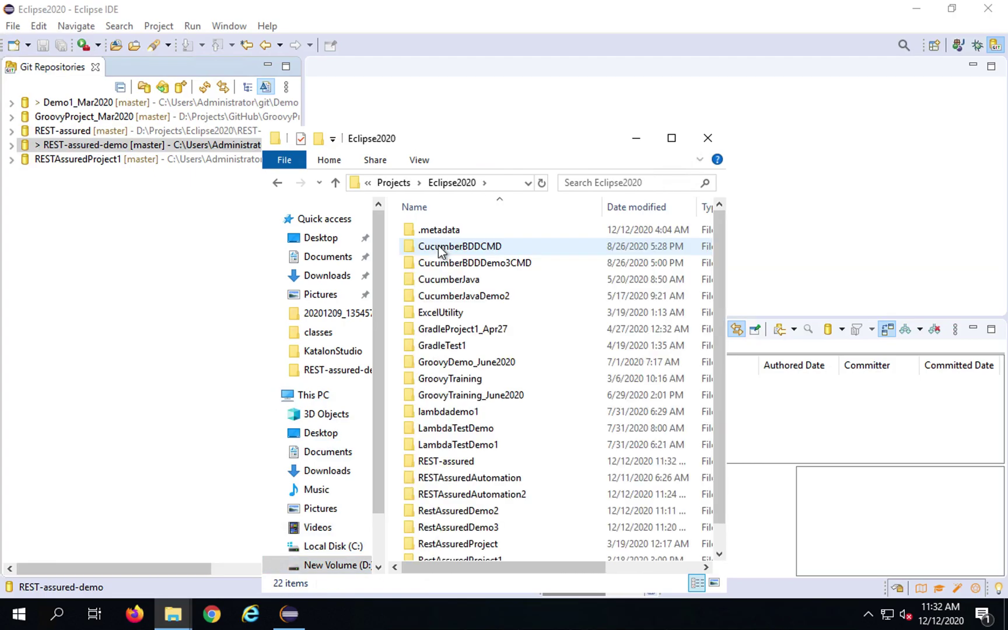
{"action": "left_click", "coordinate": [438, 245]}
{"action": "key", "text": "r"}
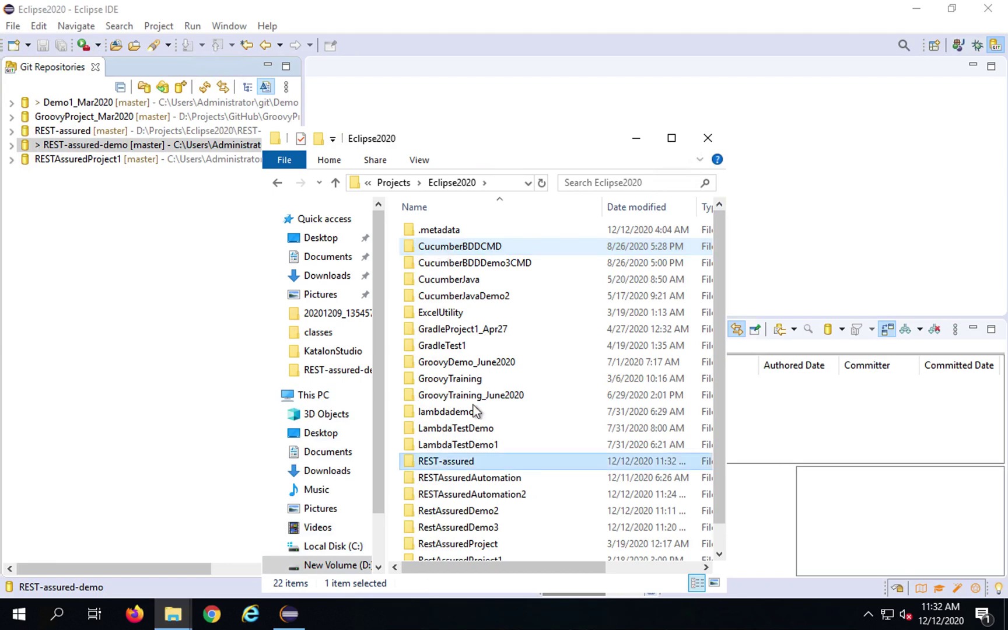
{"action": "double_click", "coordinate": [444, 462]}
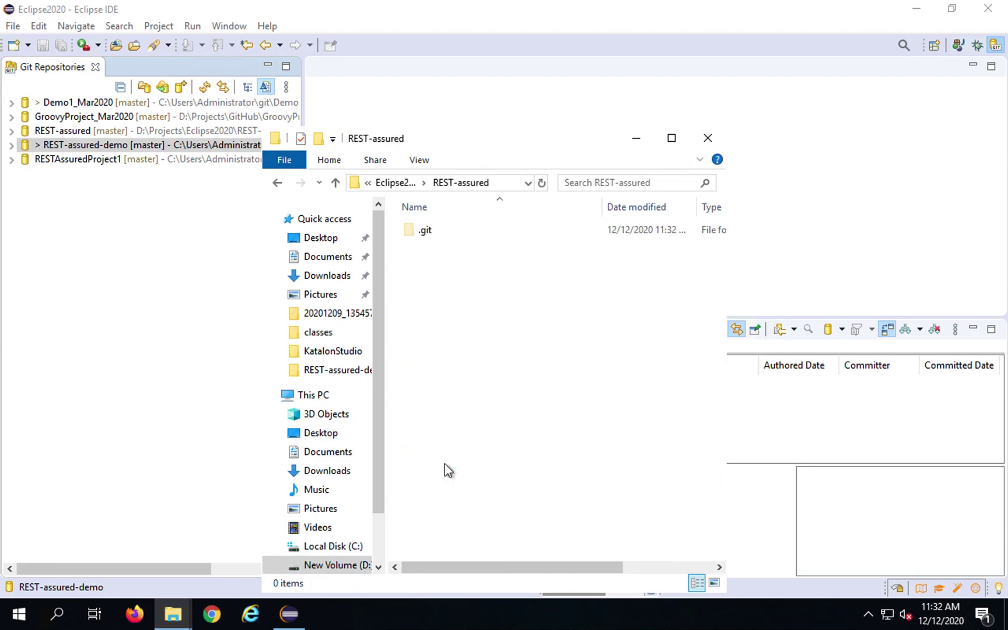
{"action": "left_click_drag", "start_coordinate": [395, 214], "coordinate": [466, 261]}
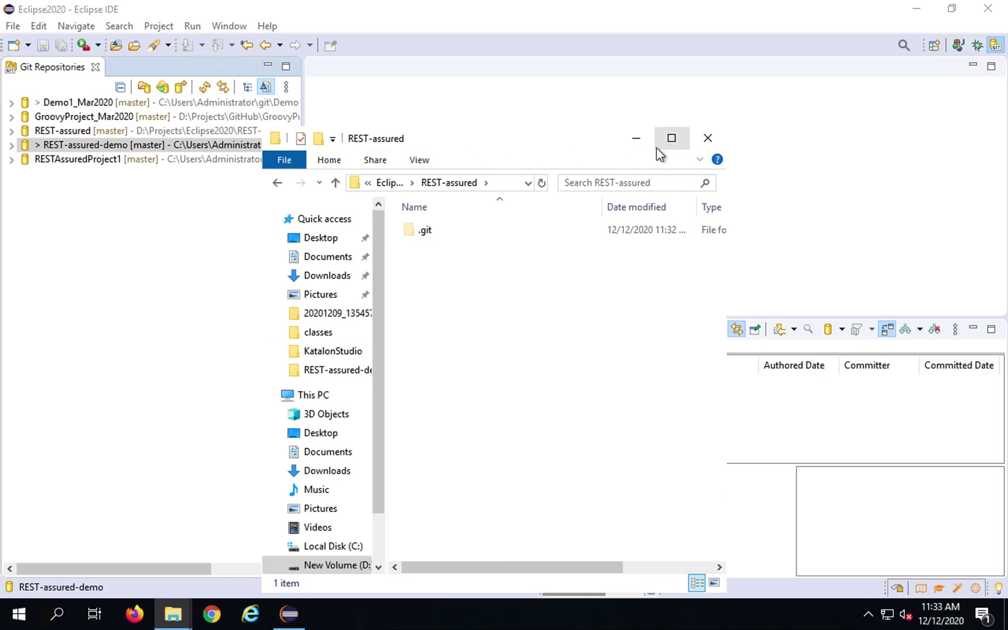
{"action": "key", "text": "super+Up"}
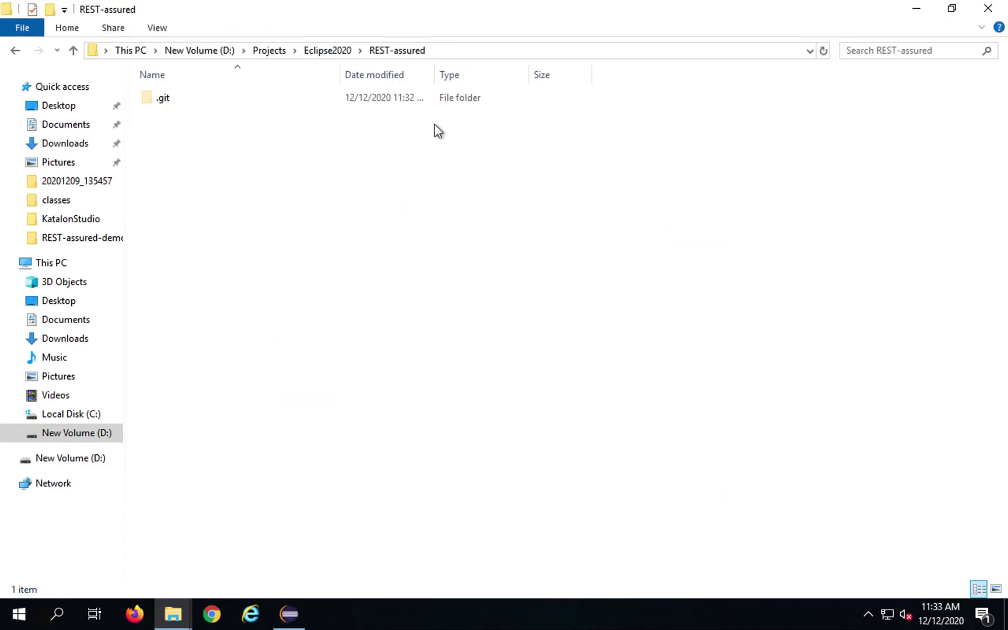
{"action": "left_click", "coordinate": [157, 31]}
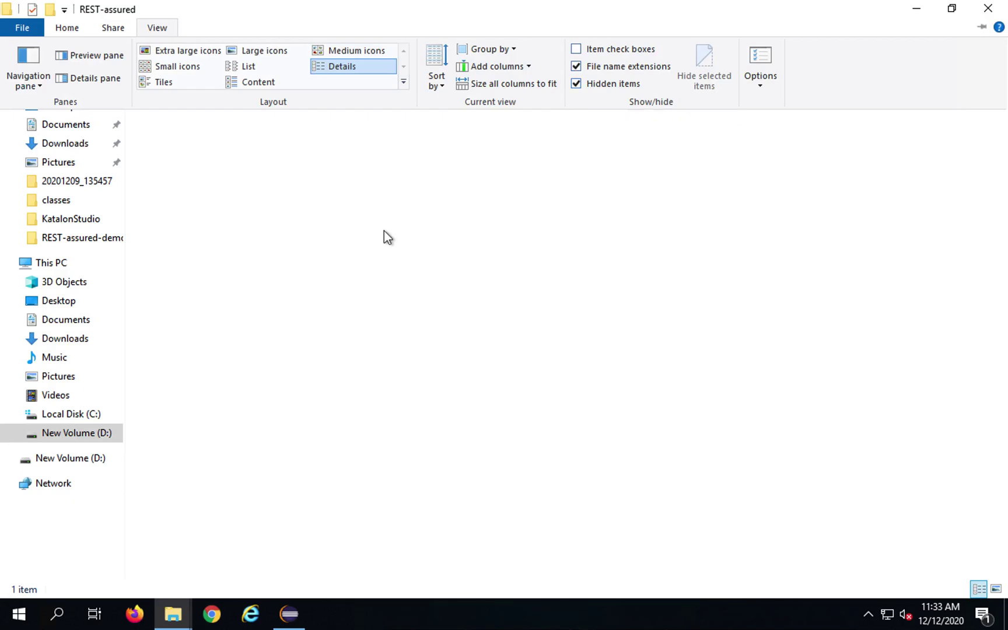
{"action": "left_click", "coordinate": [917, 10]}
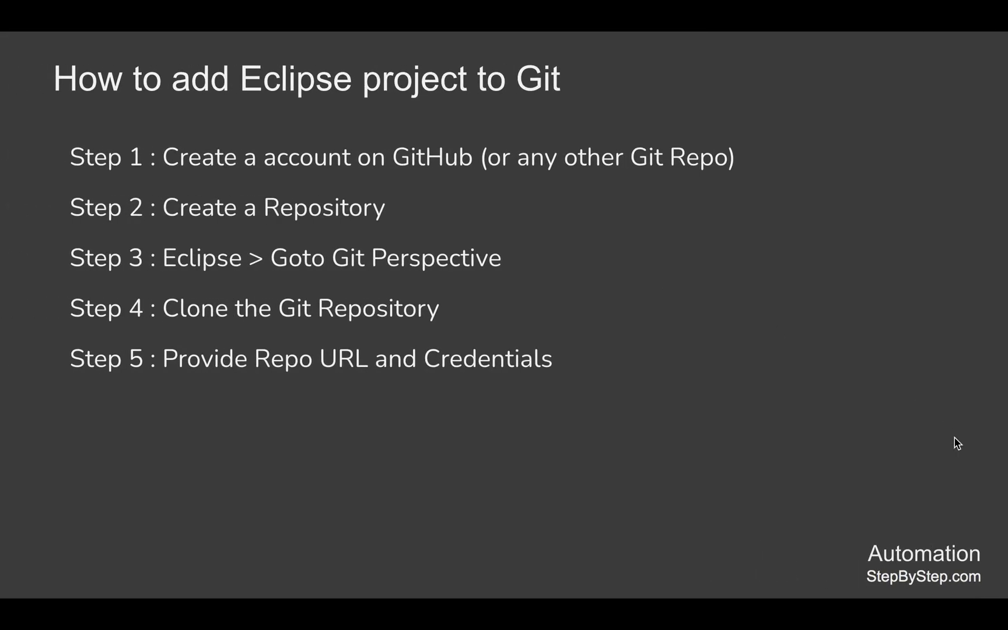
Advance the slide to reveal the 'Provide Repo URL and Credentials' step.
{"action": "key", "text": "Right"}
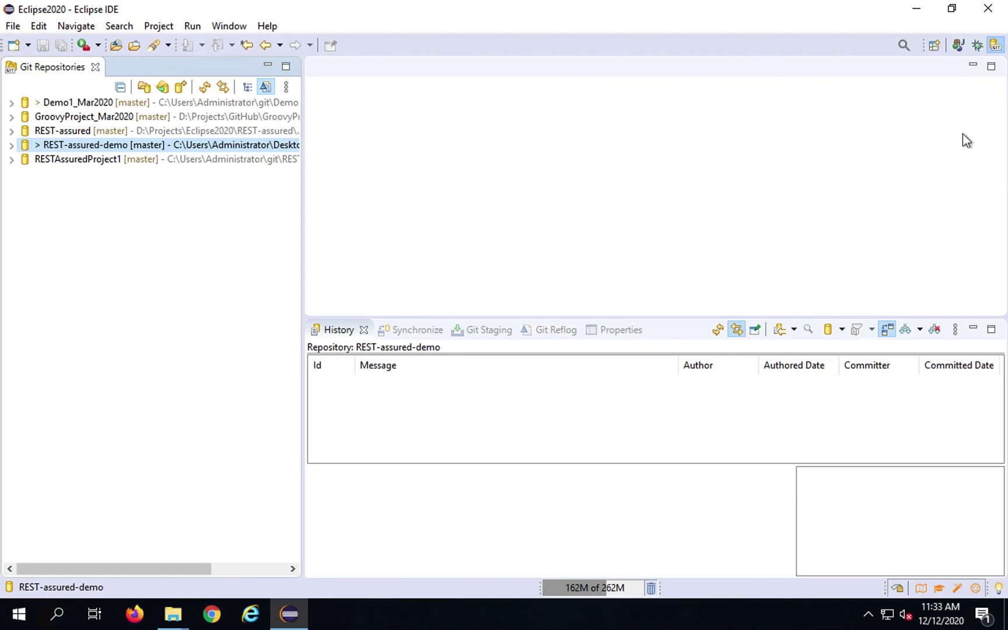
Switch Eclipse to the Java (default) perspective.
{"action": "left_click", "coordinate": [940, 46]}
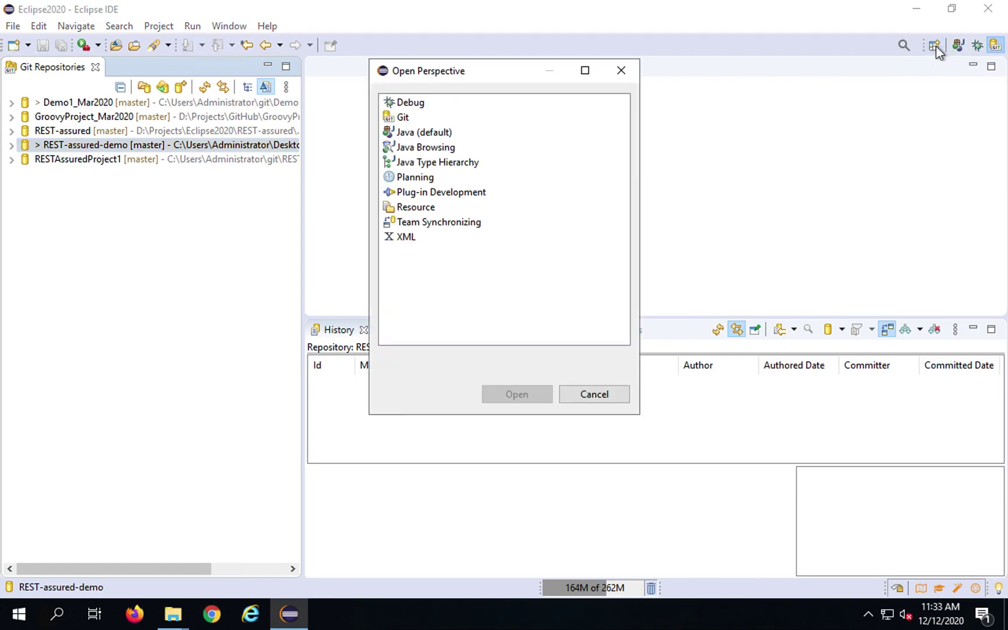
{"action": "left_click", "coordinate": [411, 131]}
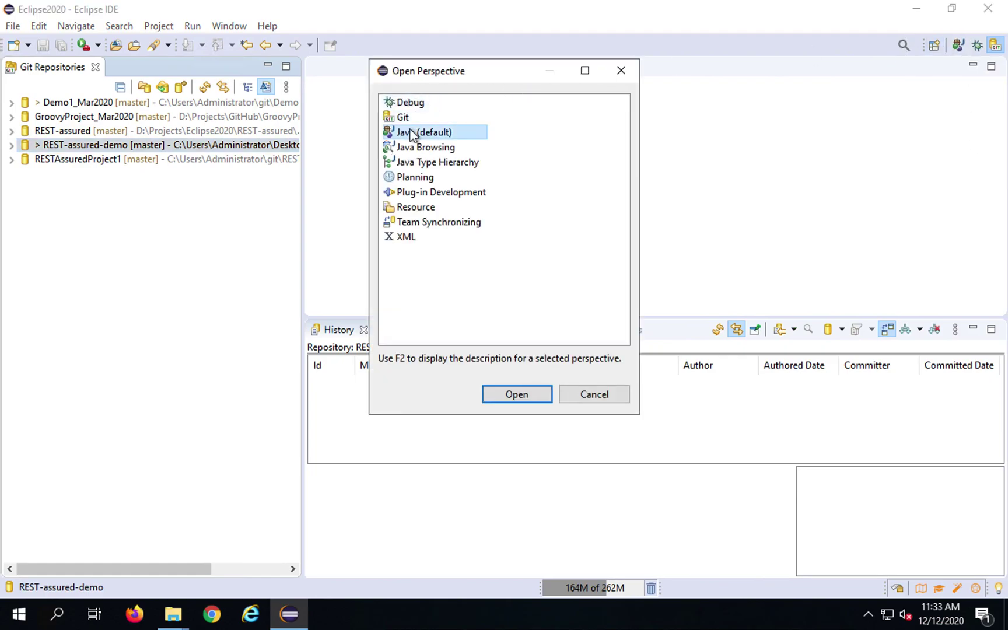
{"action": "left_click", "coordinate": [517, 394]}
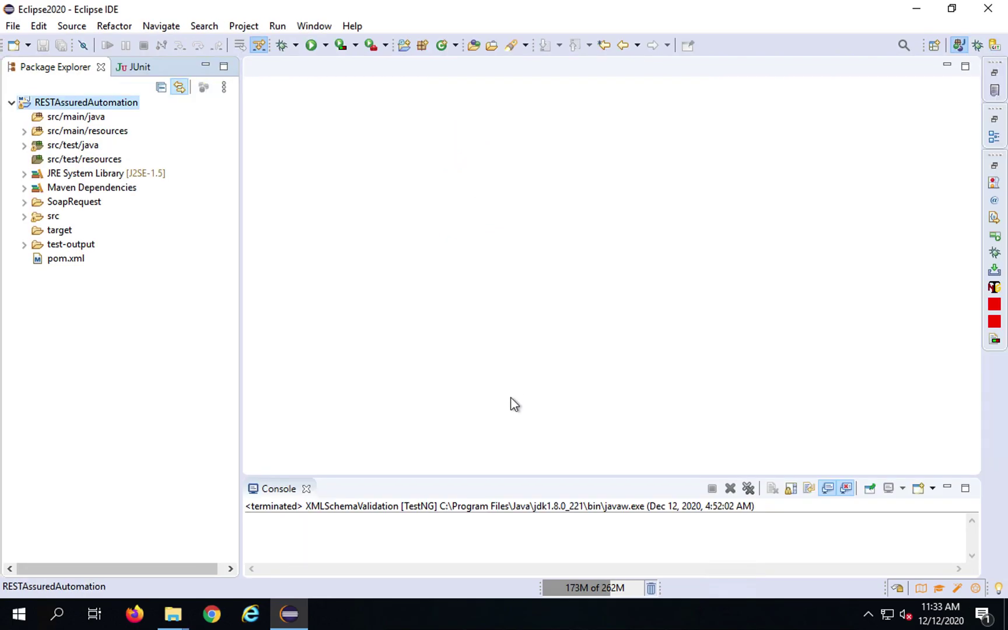
Expand RESTAssuredAutomation to list GetAndPostExamples, TestsExamples and TestsOnLocalAPI in the demo package.
{"action": "left_click", "coordinate": [11, 104]}
{"action": "left_click", "coordinate": [12, 103]}
{"action": "left_click", "coordinate": [23, 131]}
{"action": "left_click", "coordinate": [24, 160]}
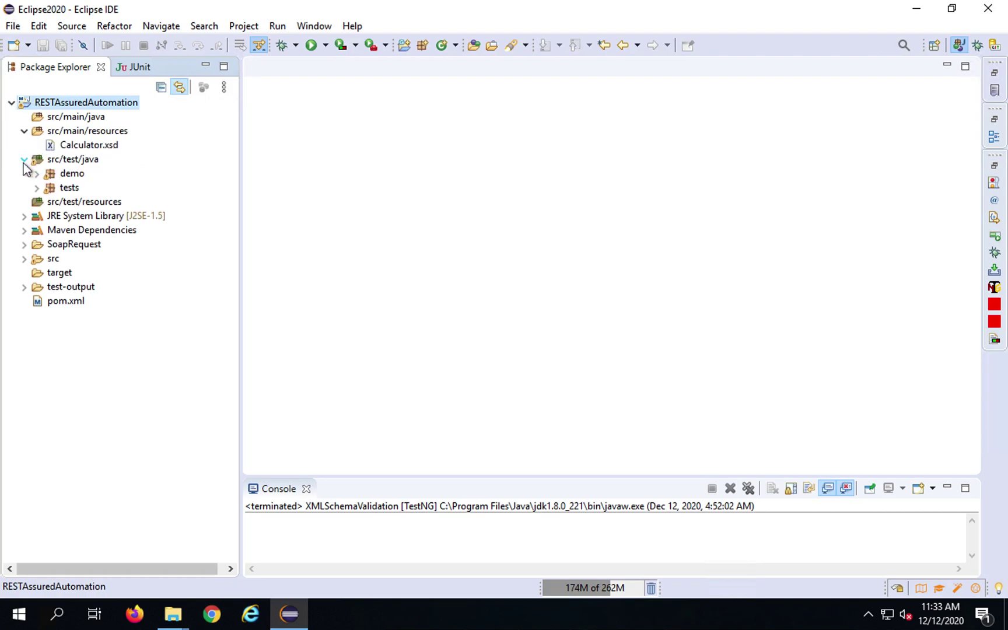
{"action": "left_click", "coordinate": [36, 173]}
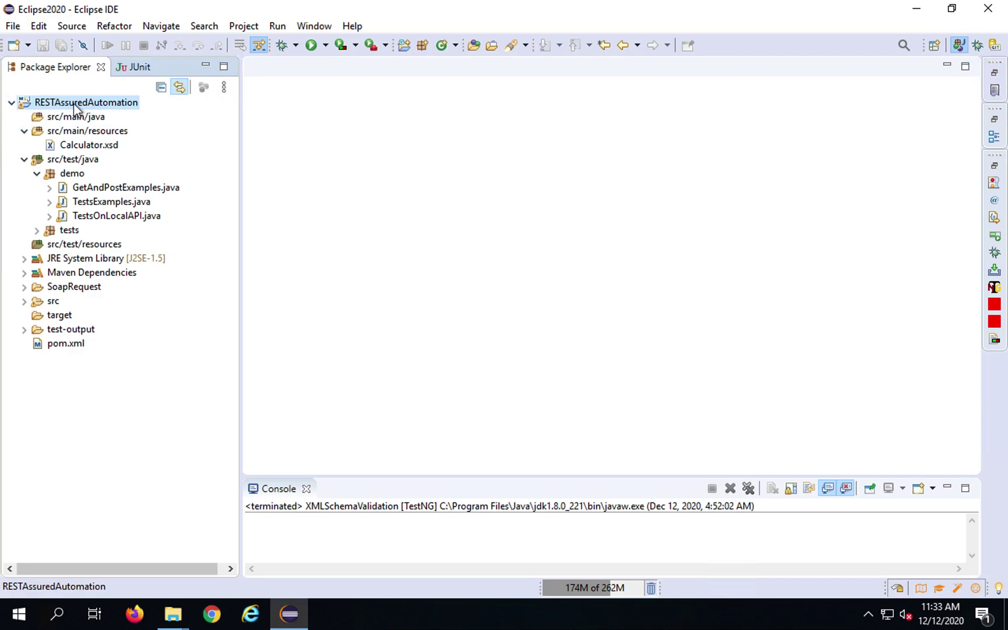
{"action": "left_click", "coordinate": [24, 132]}
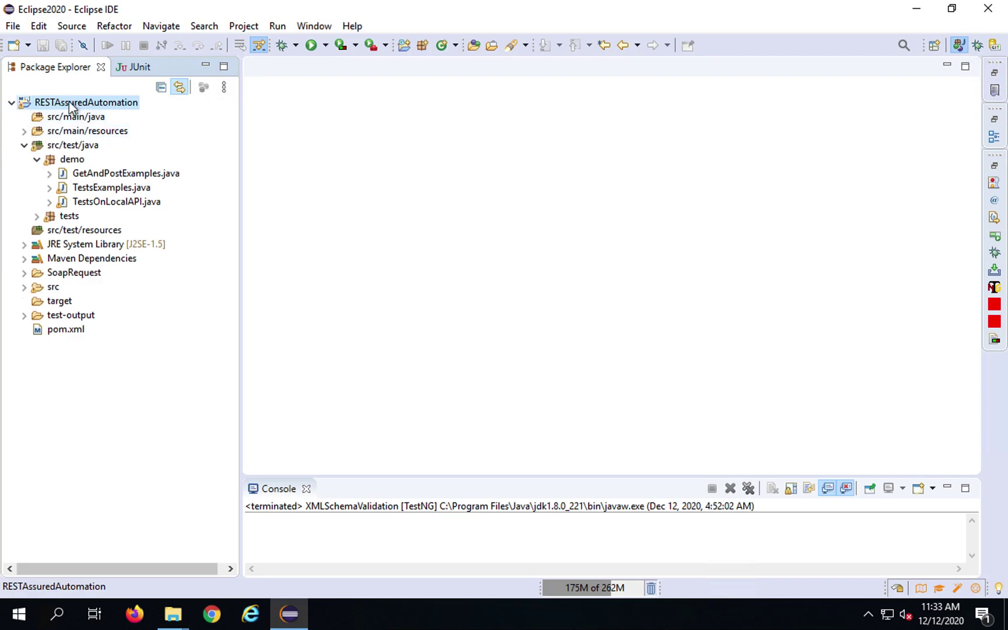
{"action": "right_click", "coordinate": [69, 105]}
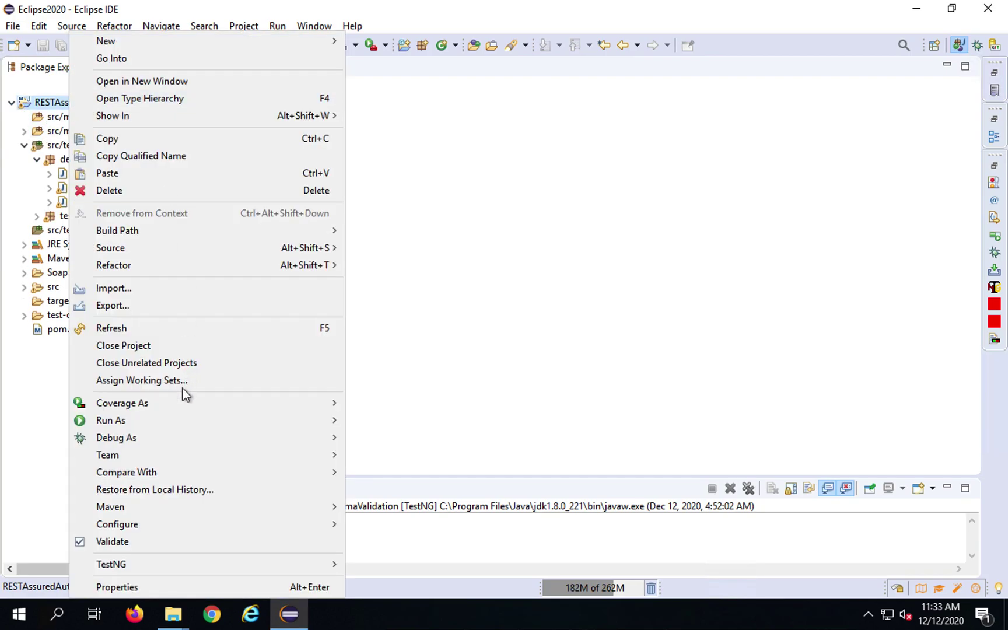
Share RESTAssuredAutomation into the local REST-assured Git repository, then advance the slide to Commit and Push.
{"action": "mouse_move", "coordinate": [276, 454]}
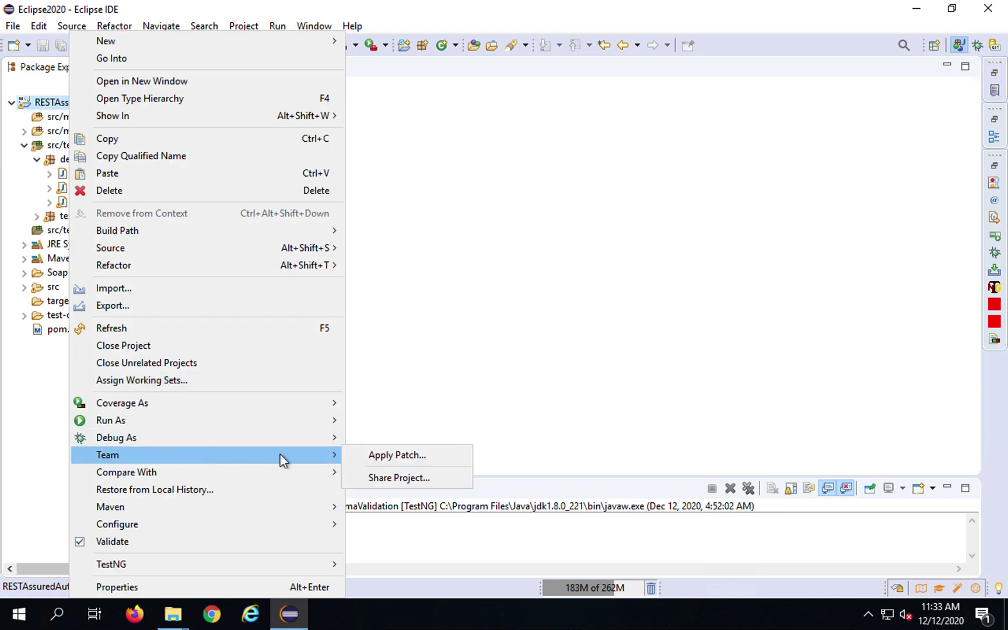
{"action": "left_click", "coordinate": [416, 480]}
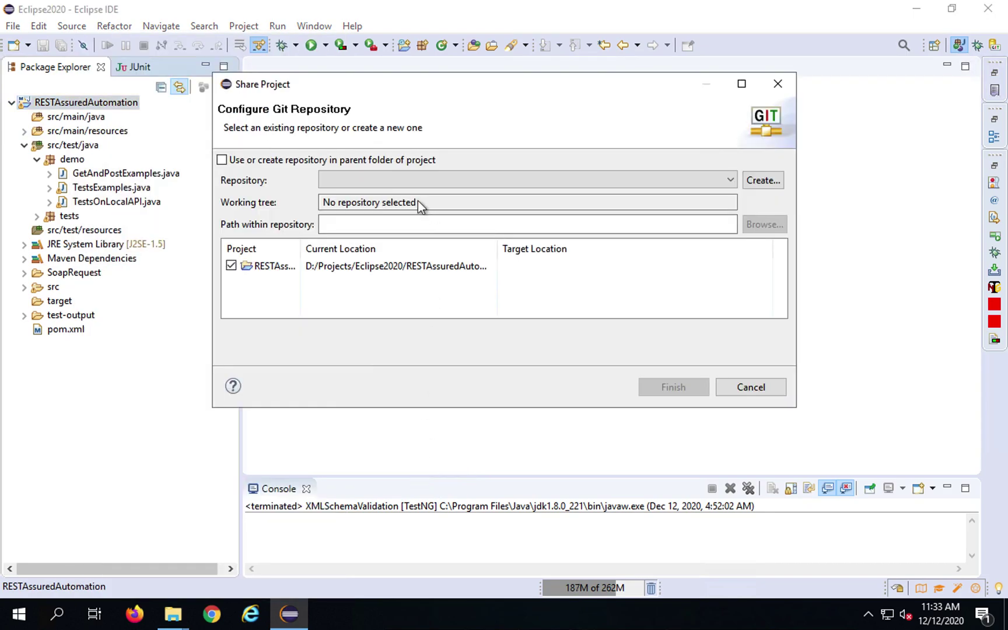
{"action": "left_click", "coordinate": [313, 178]}
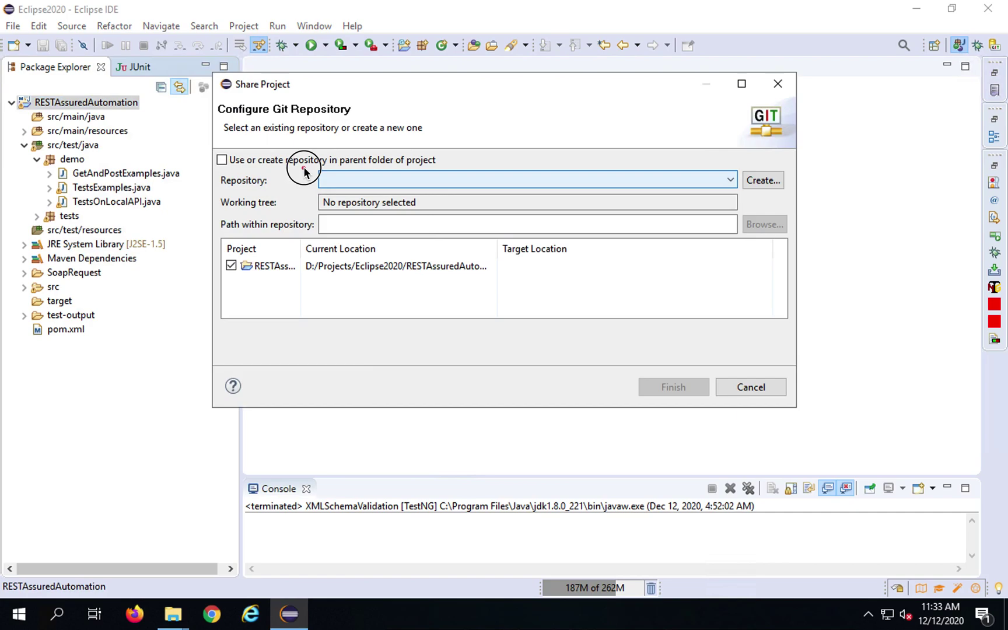
{"action": "left_click", "coordinate": [729, 181]}
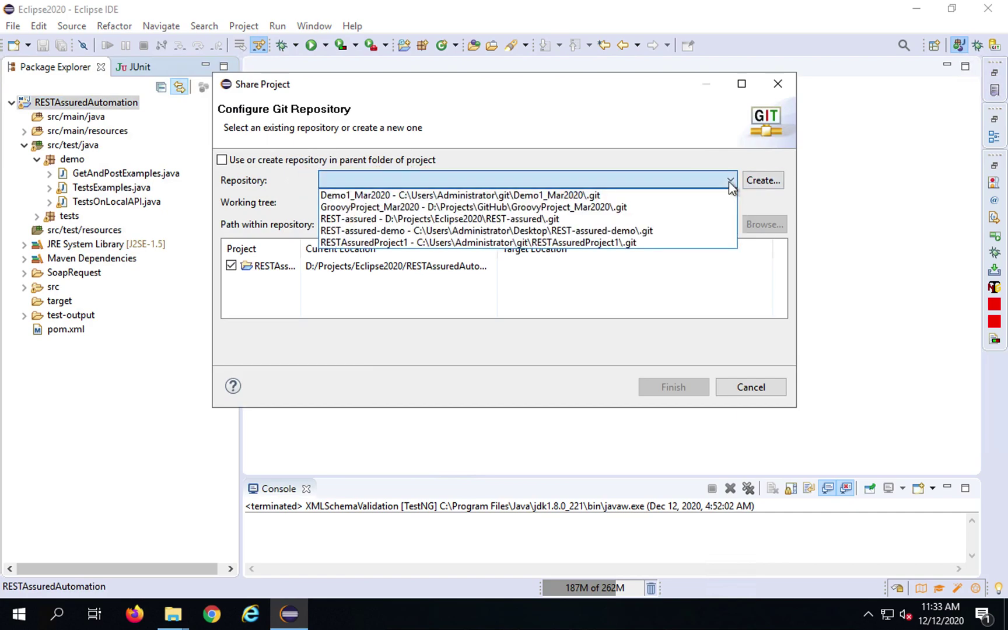
{"action": "left_click", "coordinate": [394, 219]}
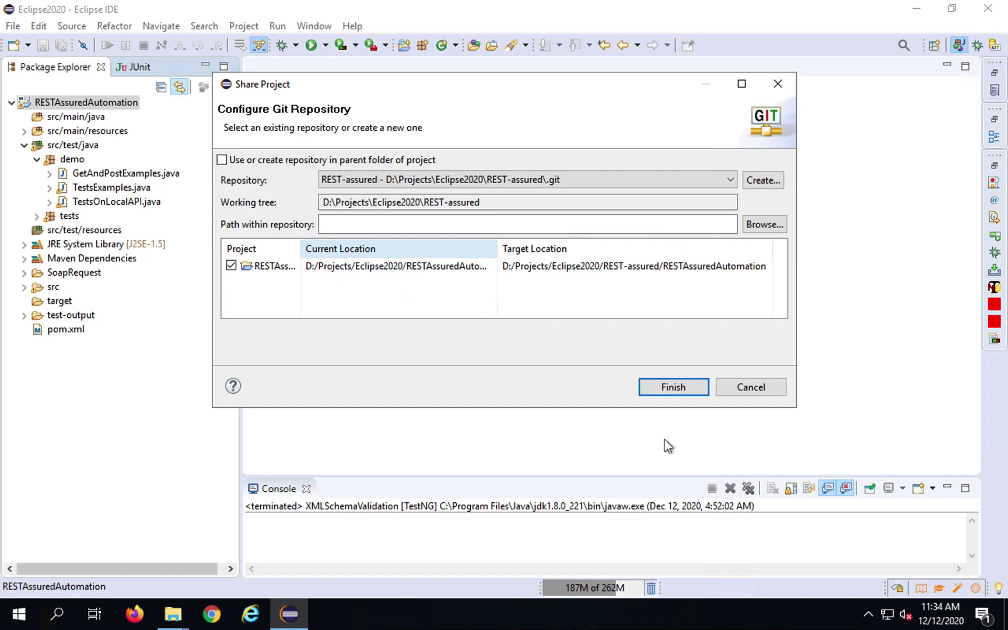
{"action": "left_click", "coordinate": [665, 388]}
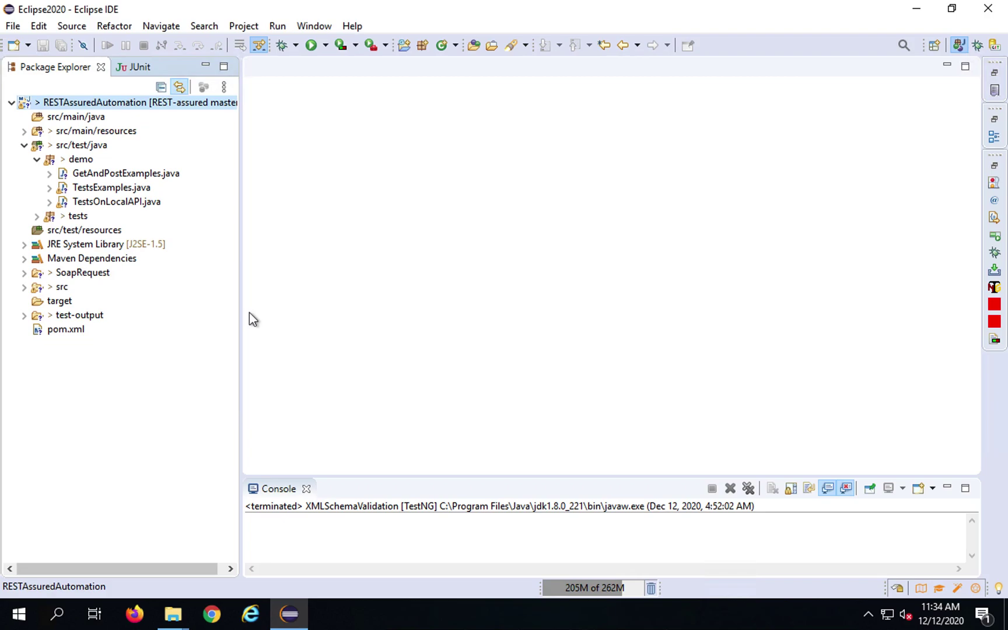
{"action": "left_click_drag", "start_coordinate": [13, 117], "coordinate": [157, 371]}
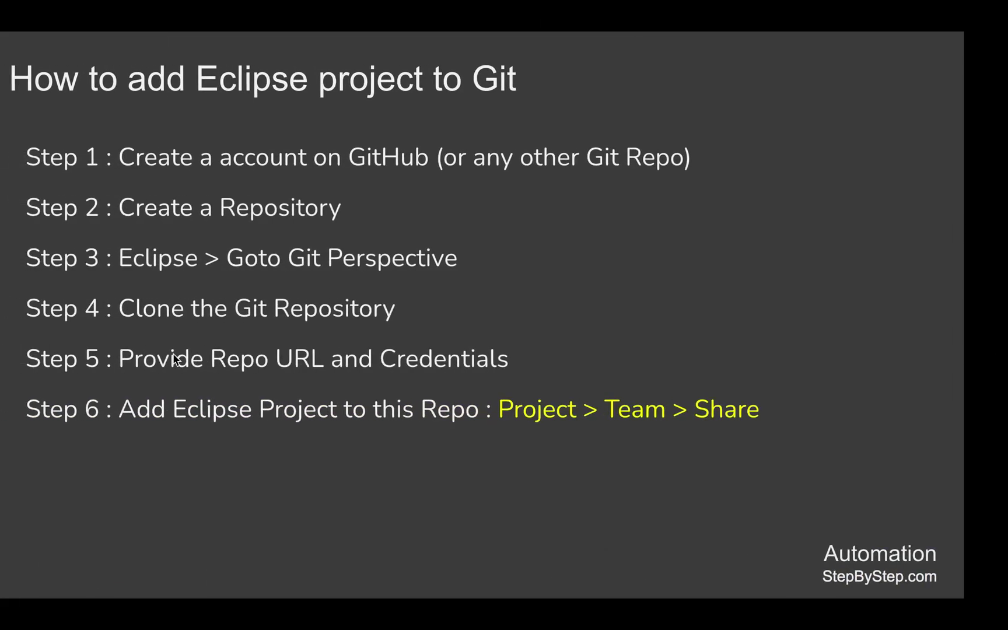
{"action": "key", "text": "Right"}
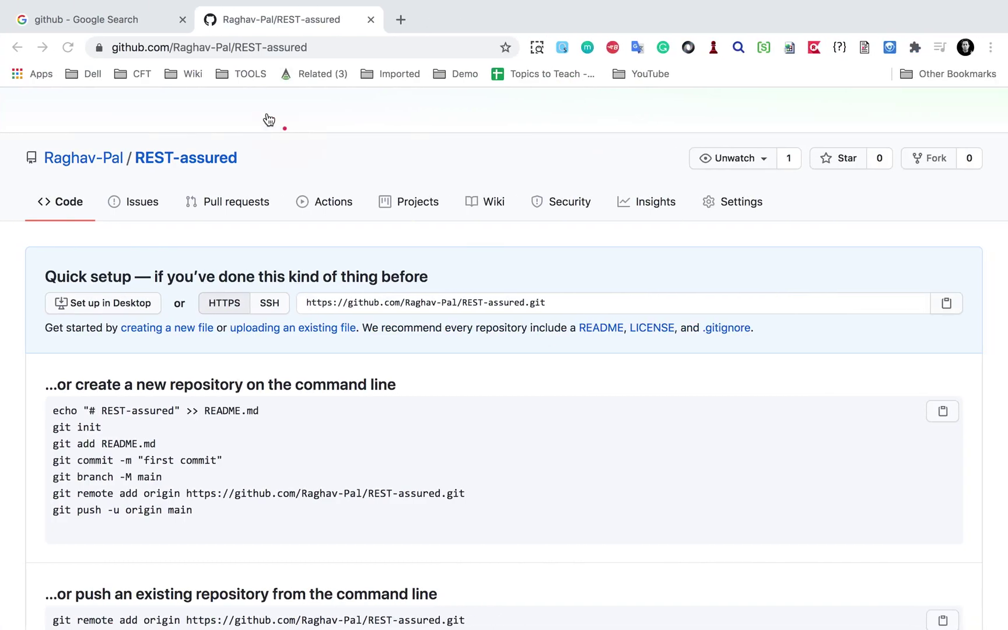
Reload the REST-assured repository page and check that it still shows only the quick setup instructions.
{"action": "left_click", "coordinate": [263, 56]}
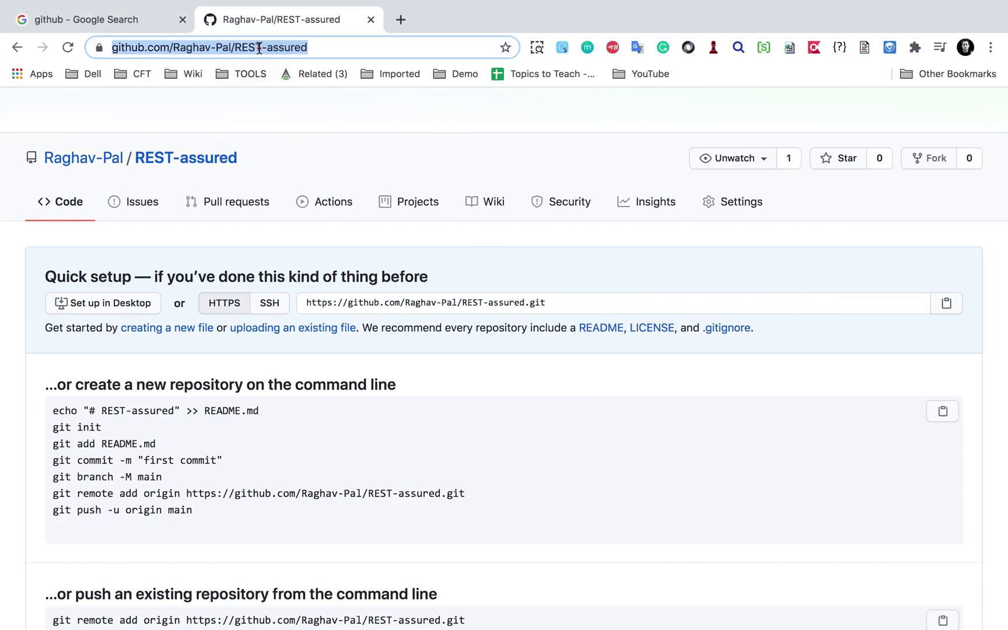
{"action": "key", "text": "Return"}
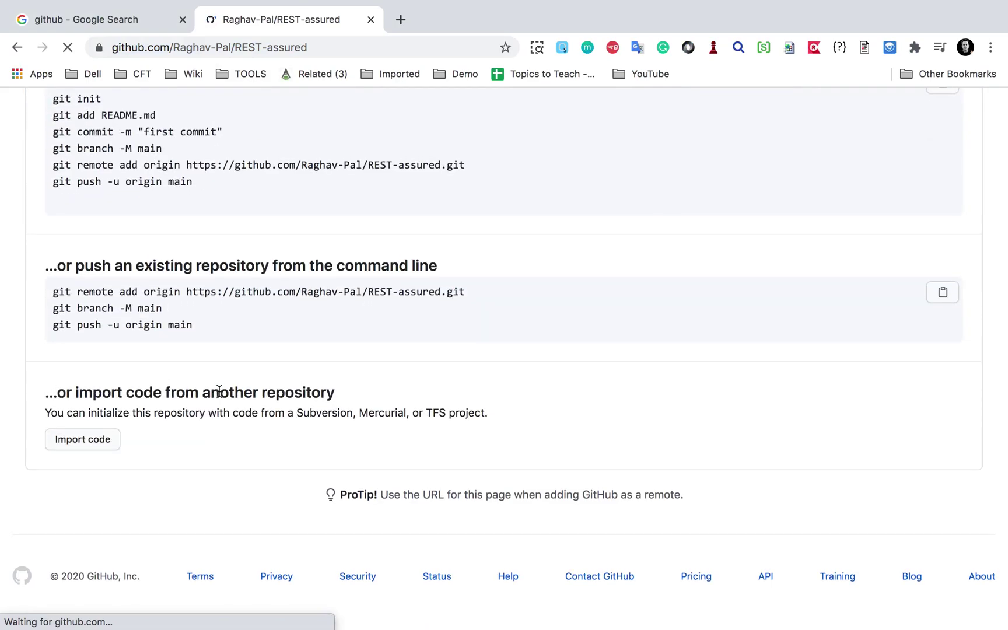
{"action": "scroll", "coordinate": [219, 391], "scroll_direction": "down", "scroll_amount": 1}
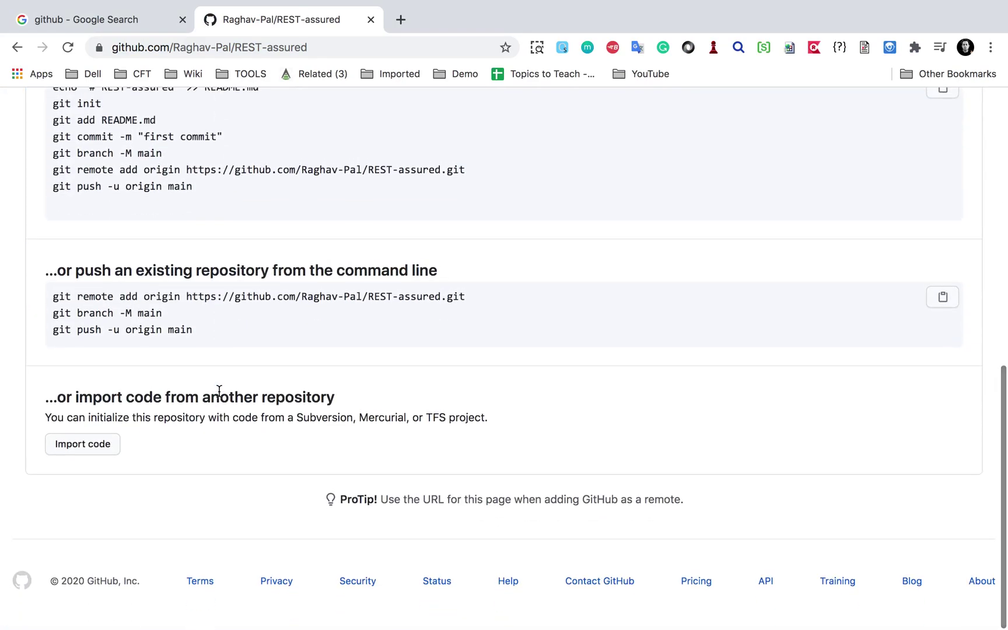
{"action": "scroll", "coordinate": [219, 391], "scroll_direction": "up", "scroll_amount": 10}
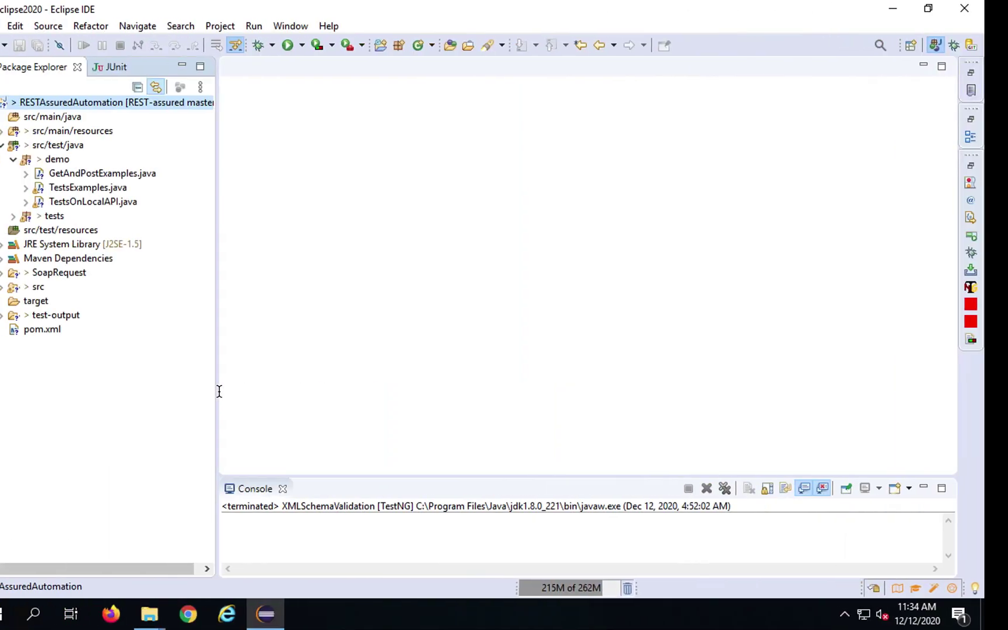
Start a Team > Commit on RESTAssuredAutomation to list its 58 unstaged changes.
{"action": "right_click", "coordinate": [114, 103]}
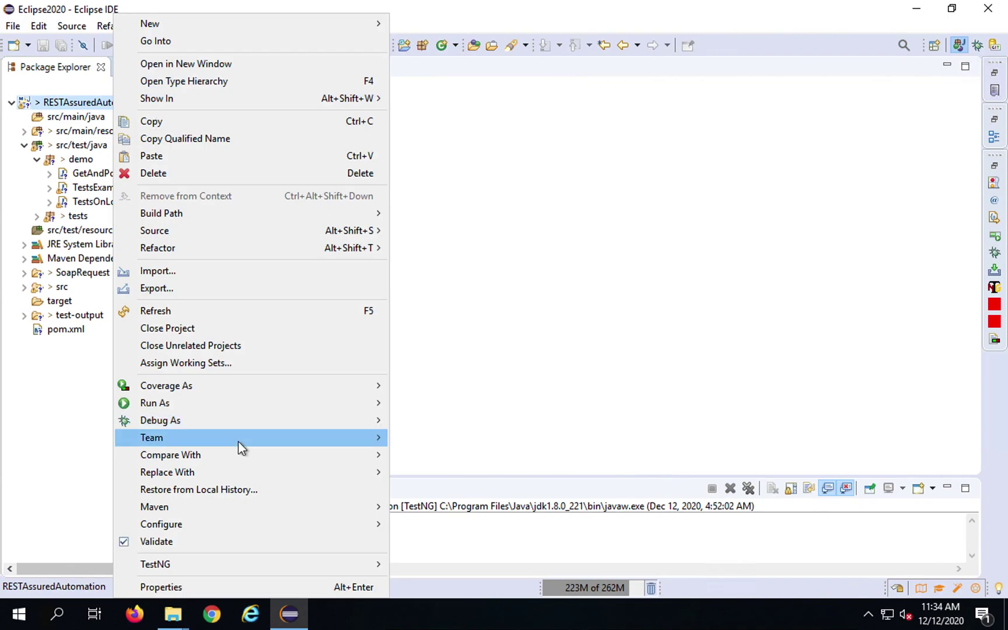
{"action": "mouse_move", "coordinate": [238, 441]}
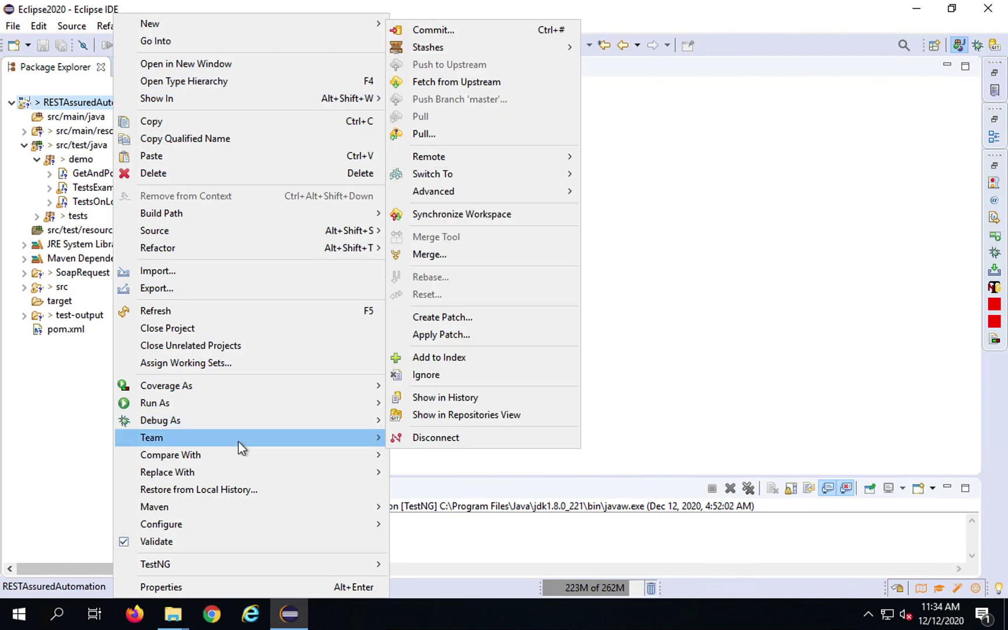
{"action": "left_click", "coordinate": [444, 32]}
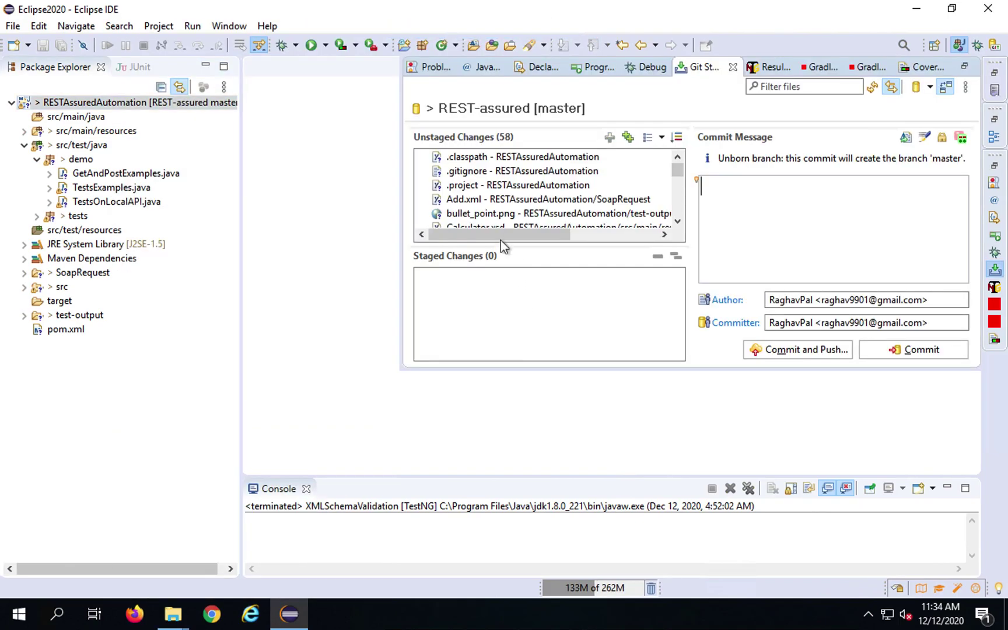
Move all 58 unstaged files into Staged Changes.
{"action": "scroll", "coordinate": [499, 204], "scroll_direction": "down", "scroll_amount": 15}
{"action": "scroll", "coordinate": [499, 204], "scroll_direction": "up", "scroll_amount": 15}
{"action": "scroll", "coordinate": [499, 201], "scroll_direction": "down", "scroll_amount": 15}
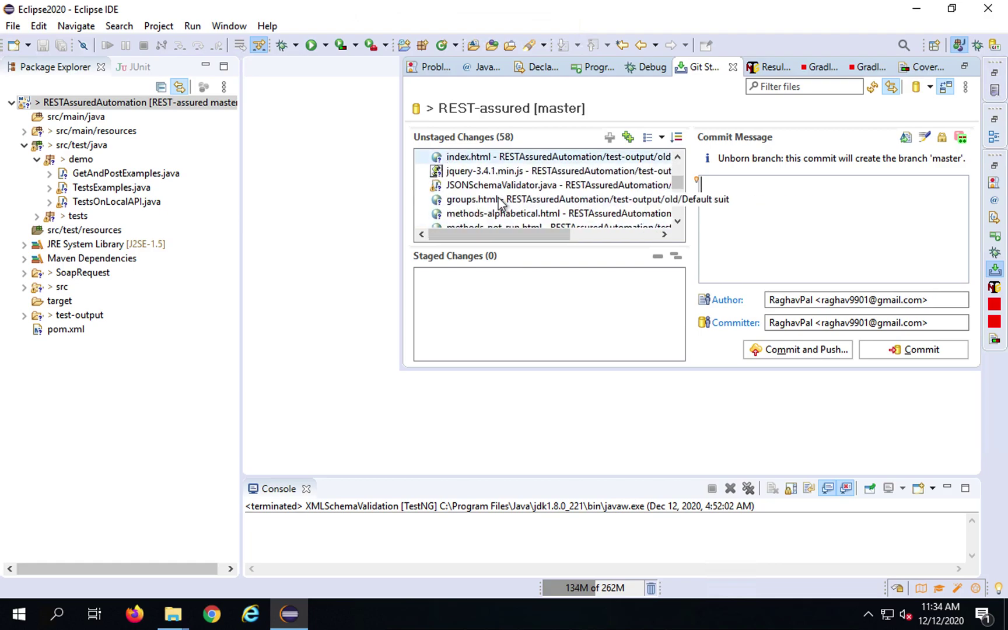
{"action": "scroll", "coordinate": [499, 202], "scroll_direction": "up", "scroll_amount": 15}
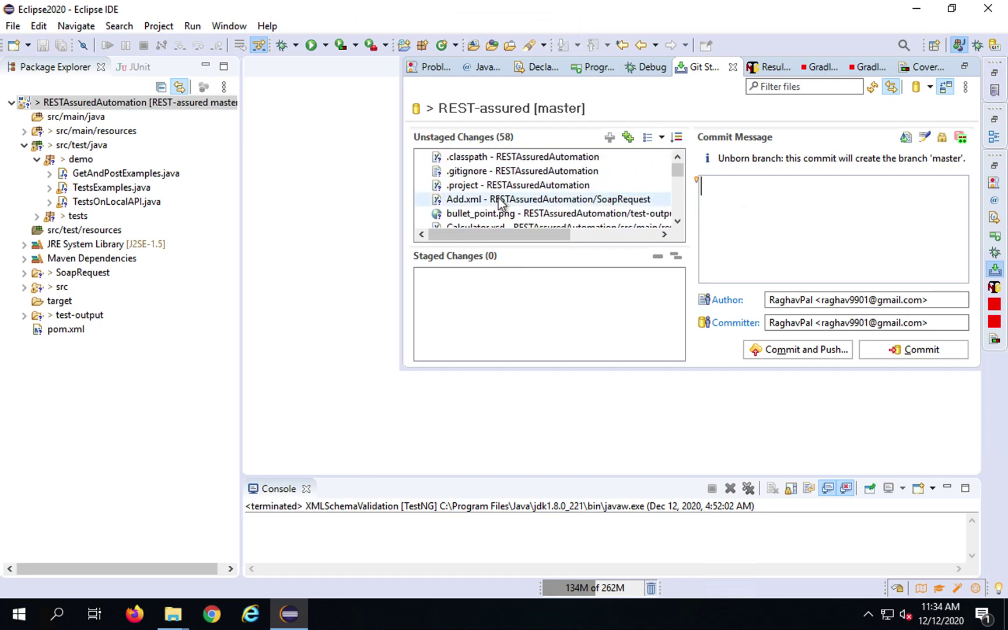
{"action": "left_click_drag", "start_coordinate": [499, 202], "coordinate": [503, 205]}
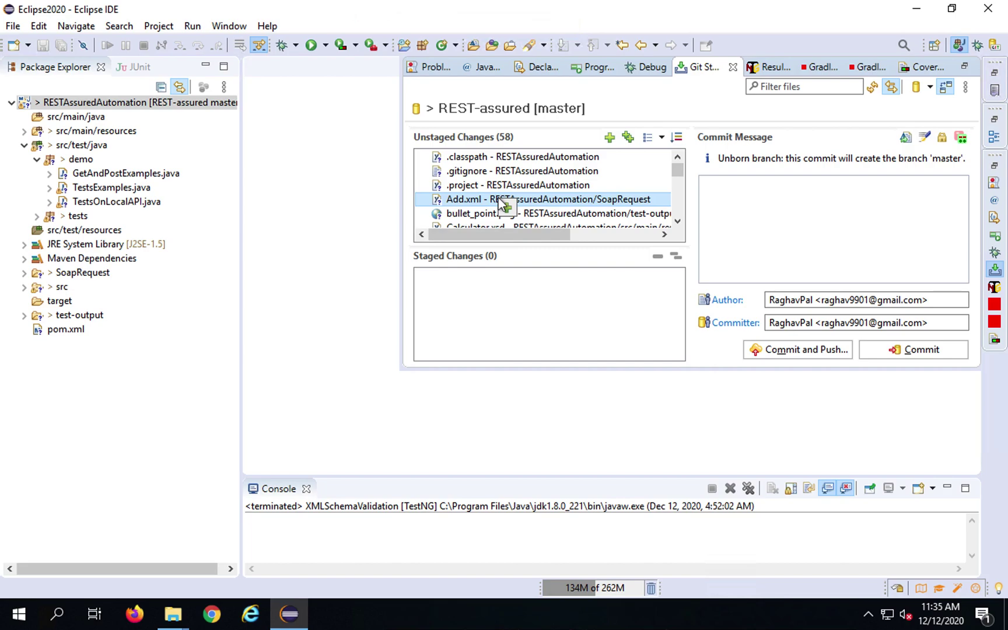
{"action": "left_click_drag", "start_coordinate": [499, 200], "coordinate": [486, 305]}
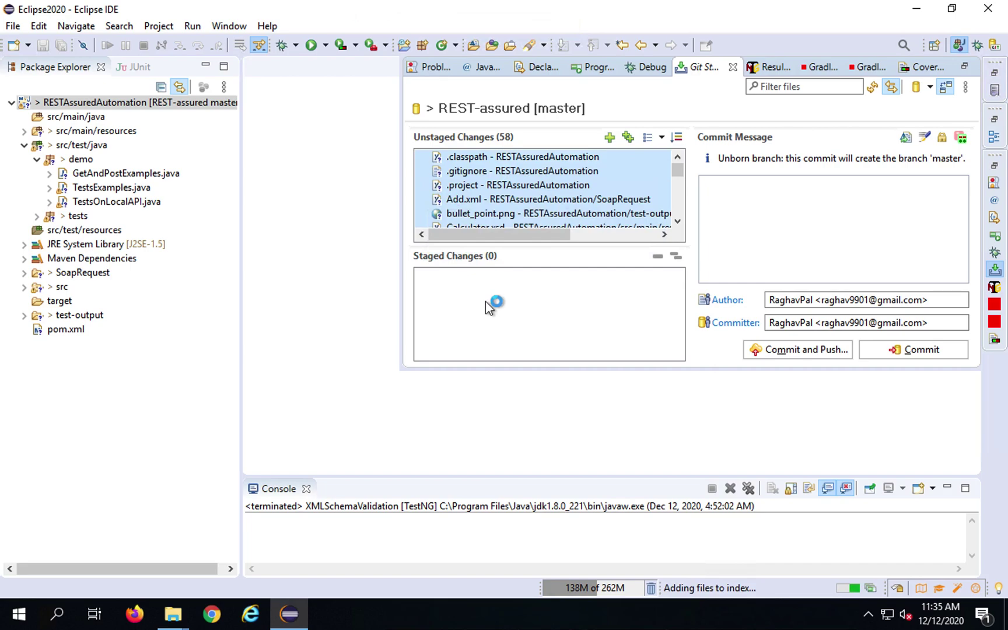
Enter 'First commit' as the commit message.
{"action": "left_click", "coordinate": [765, 214]}
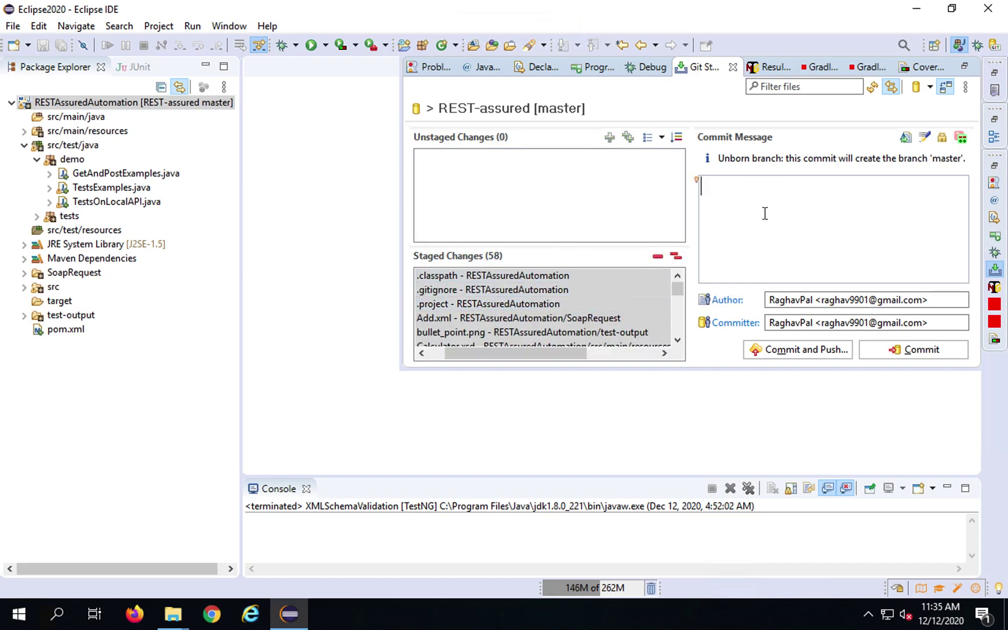
{"action": "type", "text": "First commit"}
{"action": "left_click_drag", "start_coordinate": [690, 165], "coordinate": [852, 207]}
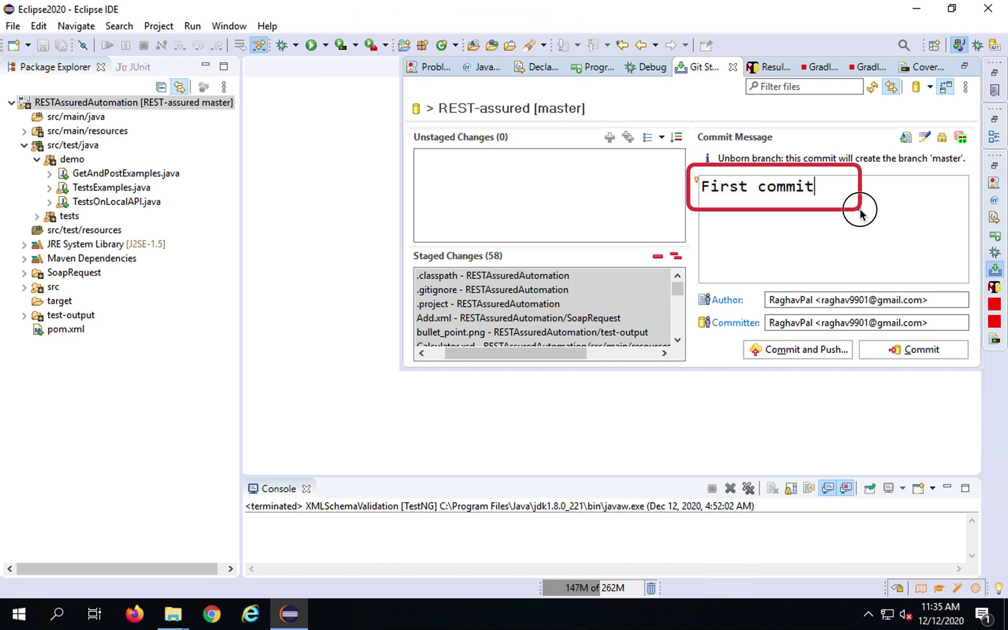
{"action": "key", "text": "Escape"}
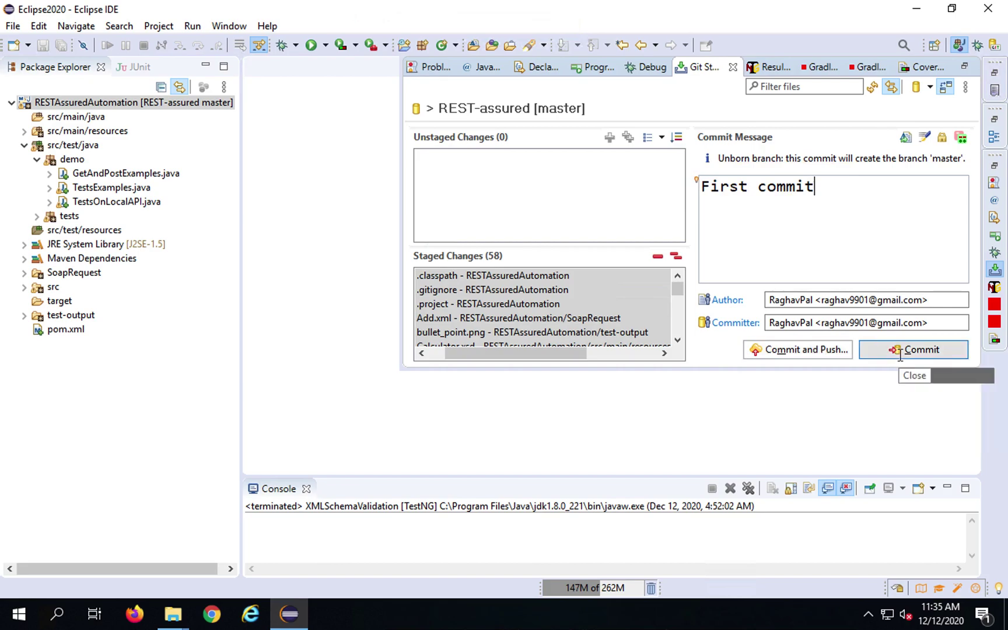
Commit and push, logging in with the GitHub username and password stored in Secure Store.
{"action": "left_click", "coordinate": [806, 351]}
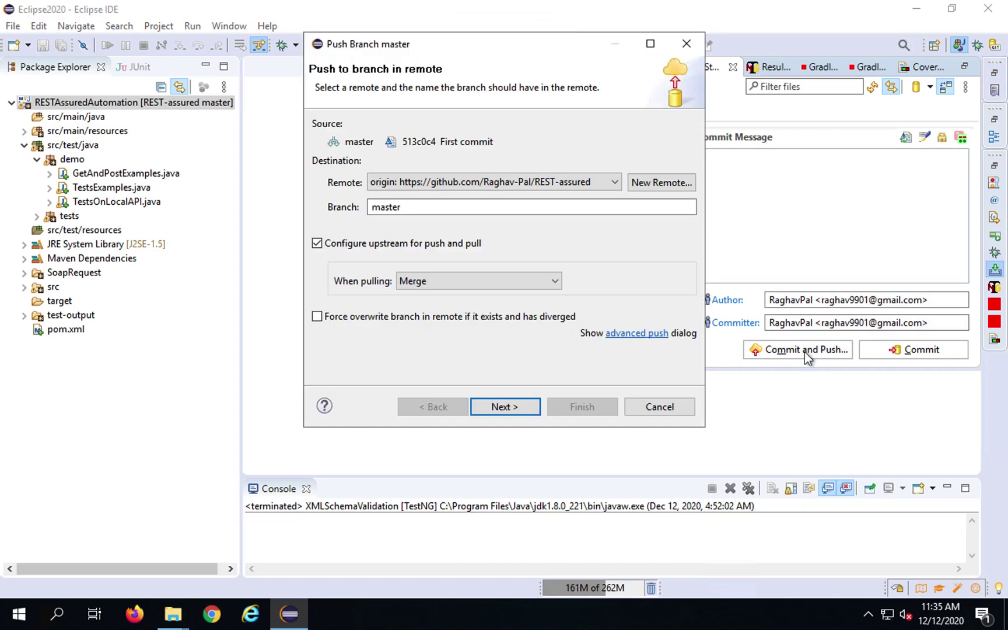
{"action": "left_click", "coordinate": [515, 414]}
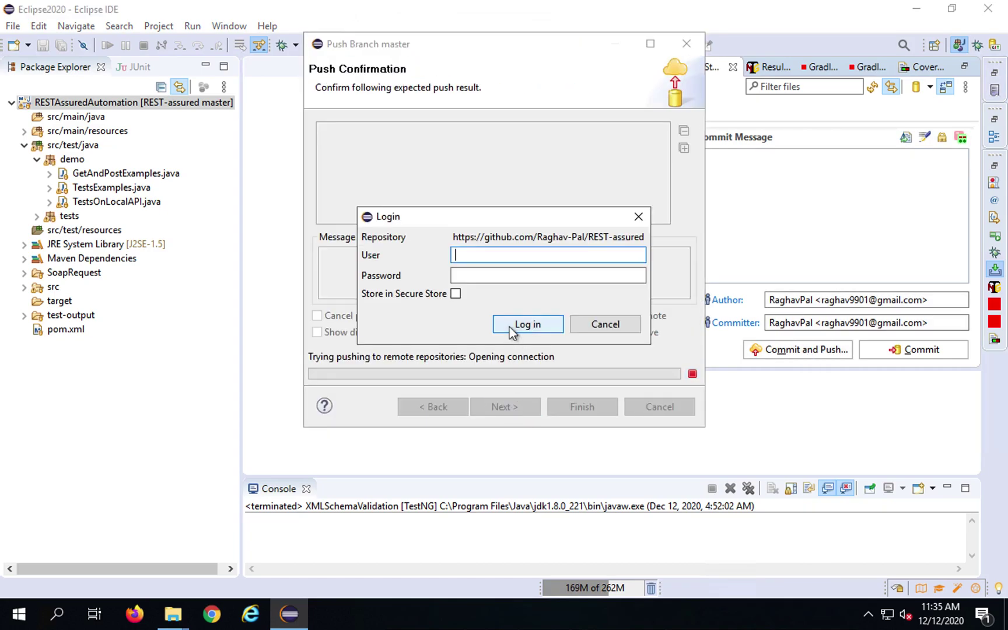
{"action": "type", "text": "Raghav-Pal"}
{"action": "key", "text": "Tab"}
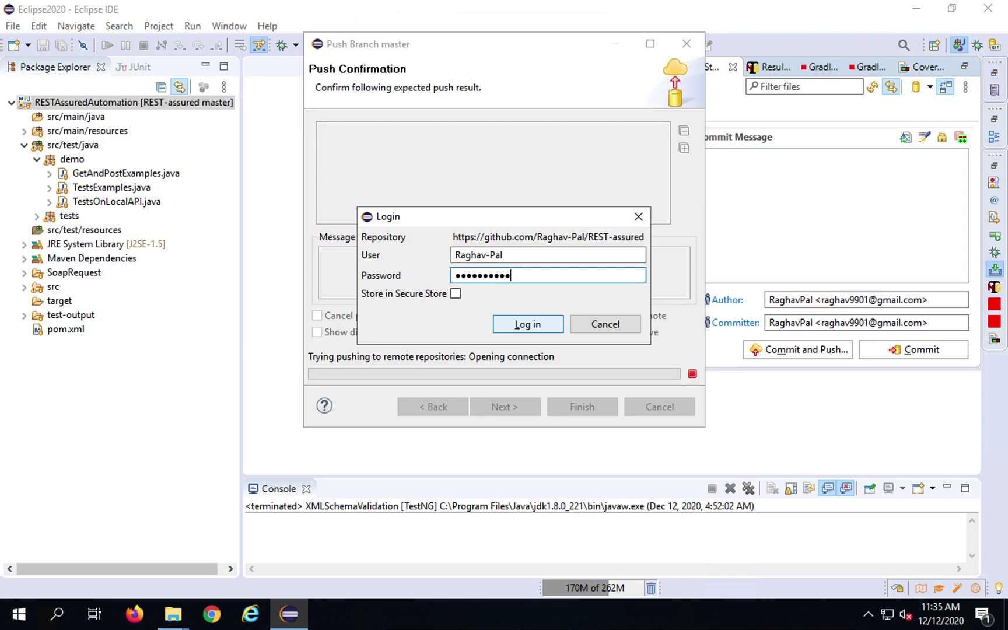
{"action": "left_click", "coordinate": [445, 292]}
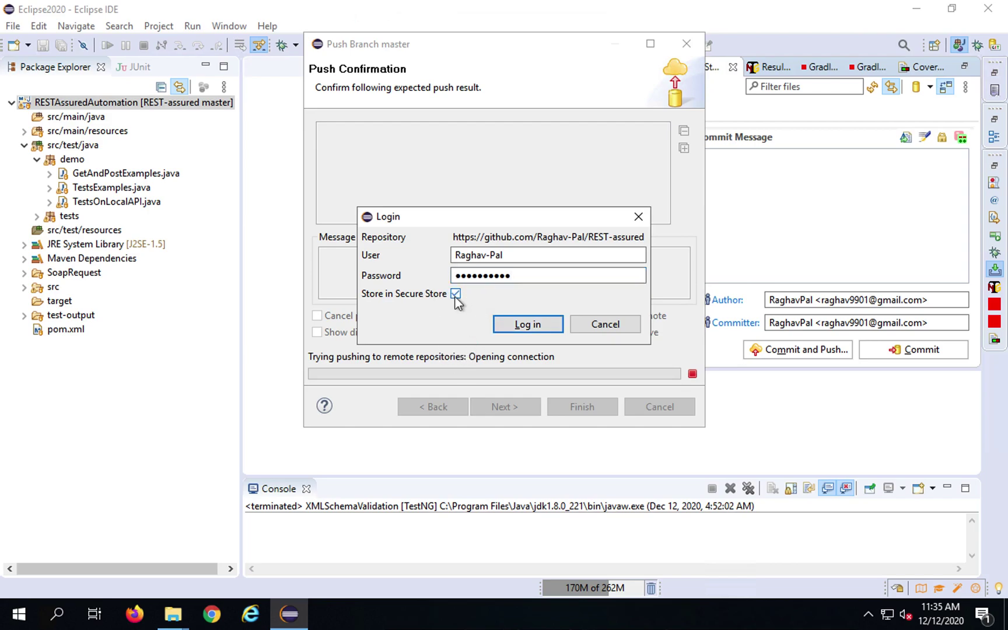
{"action": "left_click", "coordinate": [528, 328]}
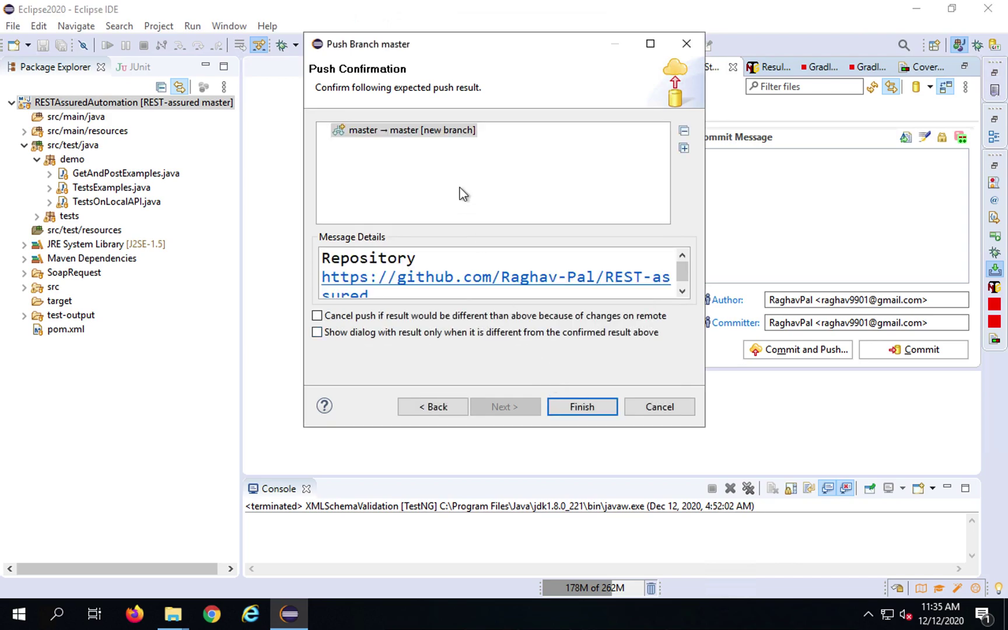
Finish pushing master as a new branch and close the push results.
{"action": "left_click_drag", "start_coordinate": [323, 113], "coordinate": [531, 154]}
{"action": "left_click", "coordinate": [582, 406]}
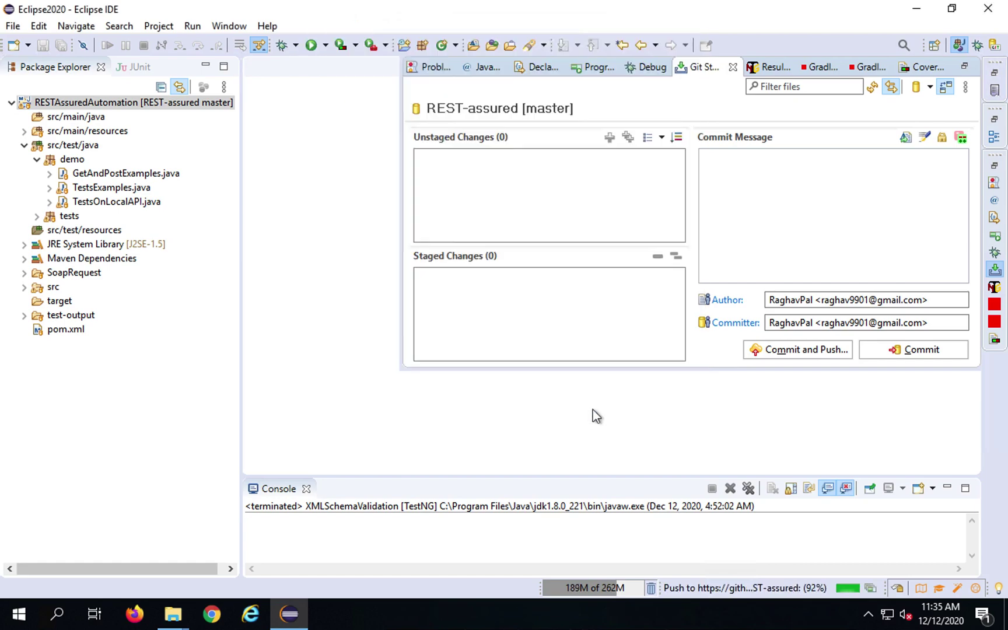
{"action": "left_click_drag", "start_coordinate": [764, 570], "coordinate": [849, 590]}
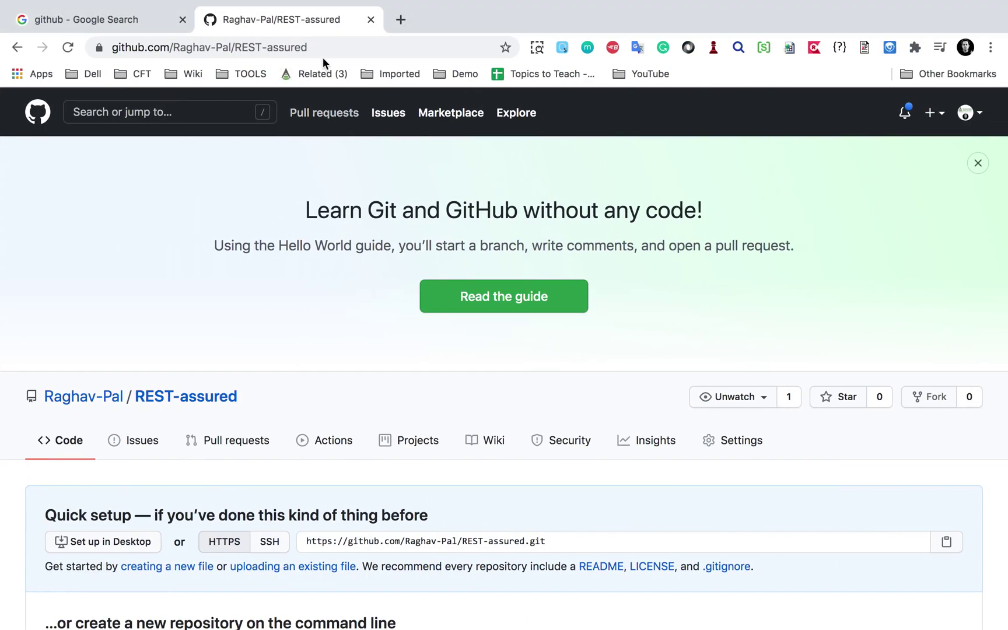
{"action": "left_click", "coordinate": [312, 47]}
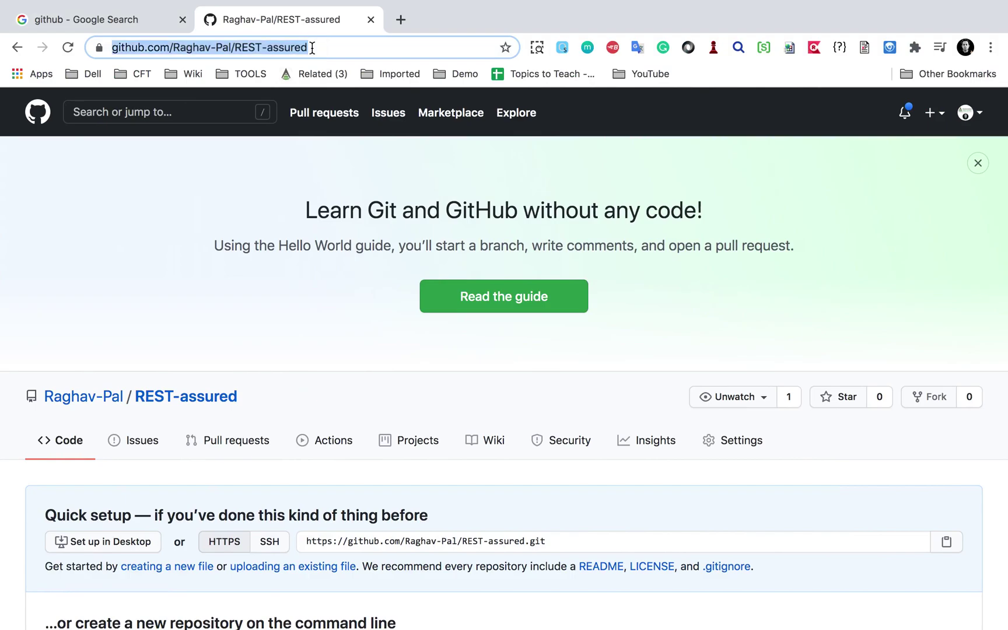
Reload the repository page to see the pushed files and open the RESTAssuredAutomation folder.
{"action": "key", "text": "Return"}
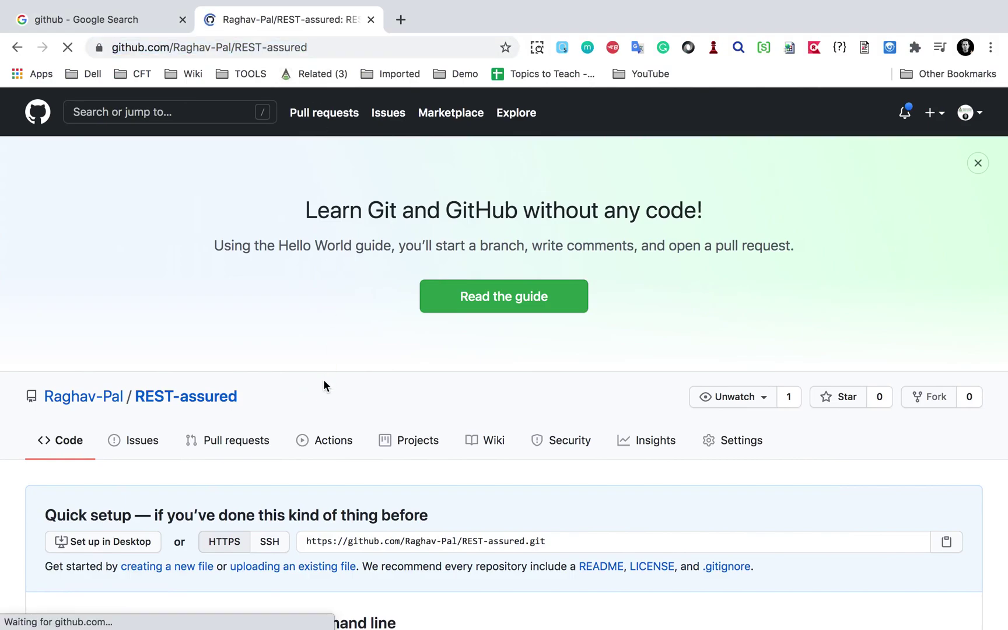
{"action": "scroll", "coordinate": [323, 379], "scroll_direction": "down", "scroll_amount": 3}
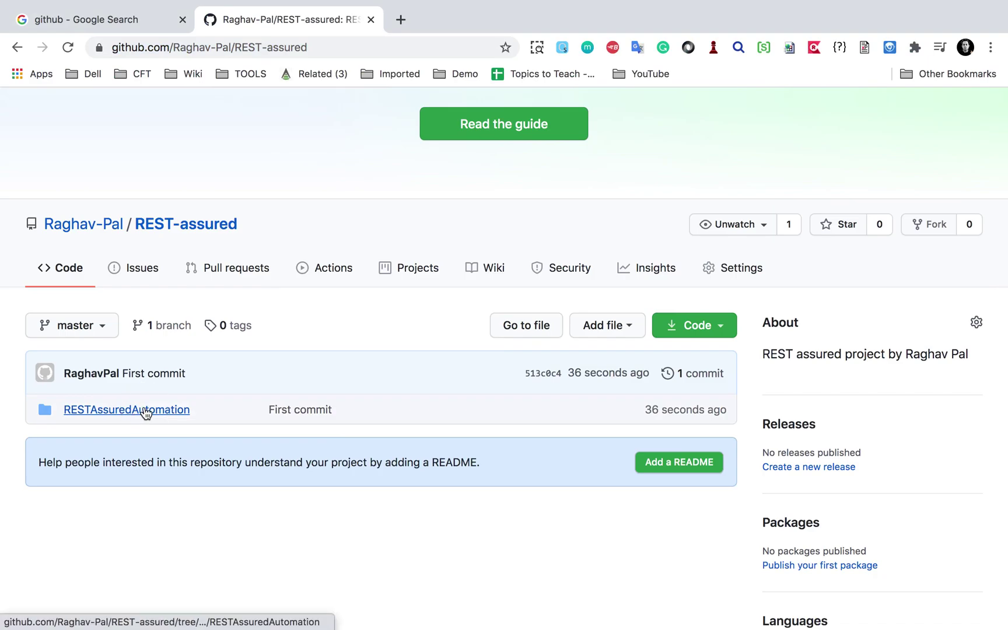
{"action": "left_click", "coordinate": [146, 412]}
{"action": "scroll", "coordinate": [197, 462], "scroll_direction": "down", "scroll_amount": 4}
{"action": "scroll", "coordinate": [197, 459], "scroll_direction": "down", "scroll_amount": 2}
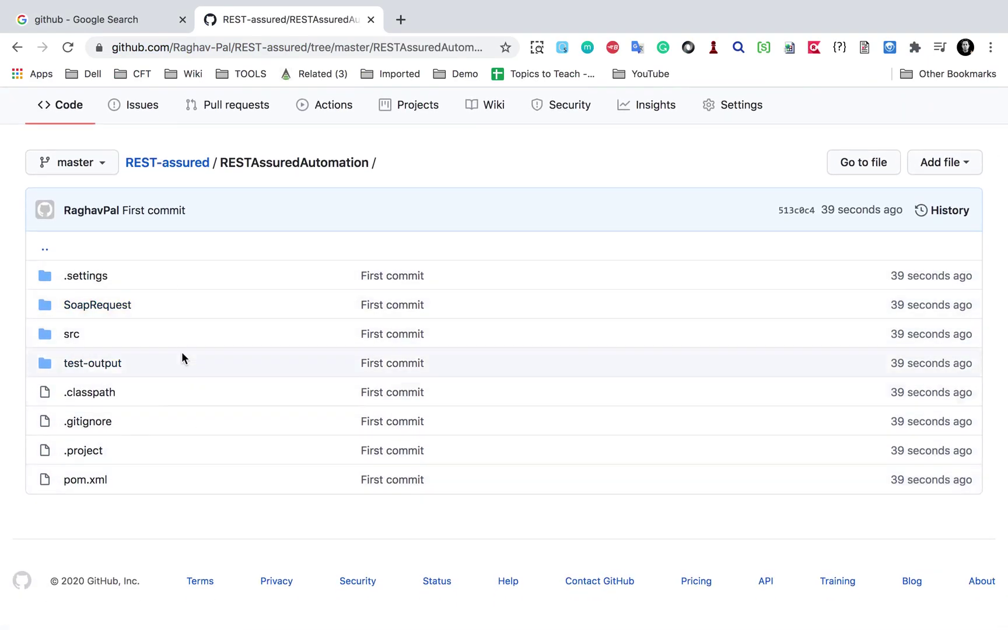
Browse through src and test/java down to the tests folder.
{"action": "left_click", "coordinate": [73, 335]}
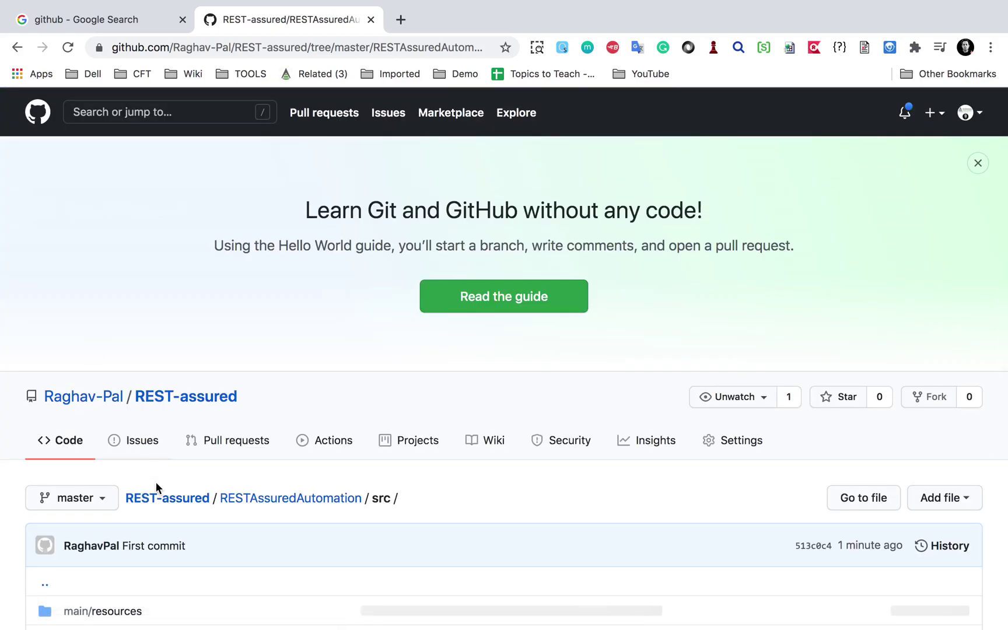
{"action": "scroll", "coordinate": [156, 486], "scroll_direction": "down", "scroll_amount": 3}
{"action": "left_click", "coordinate": [86, 480]}
{"action": "scroll", "coordinate": [90, 482], "scroll_direction": "down", "scroll_amount": 3}
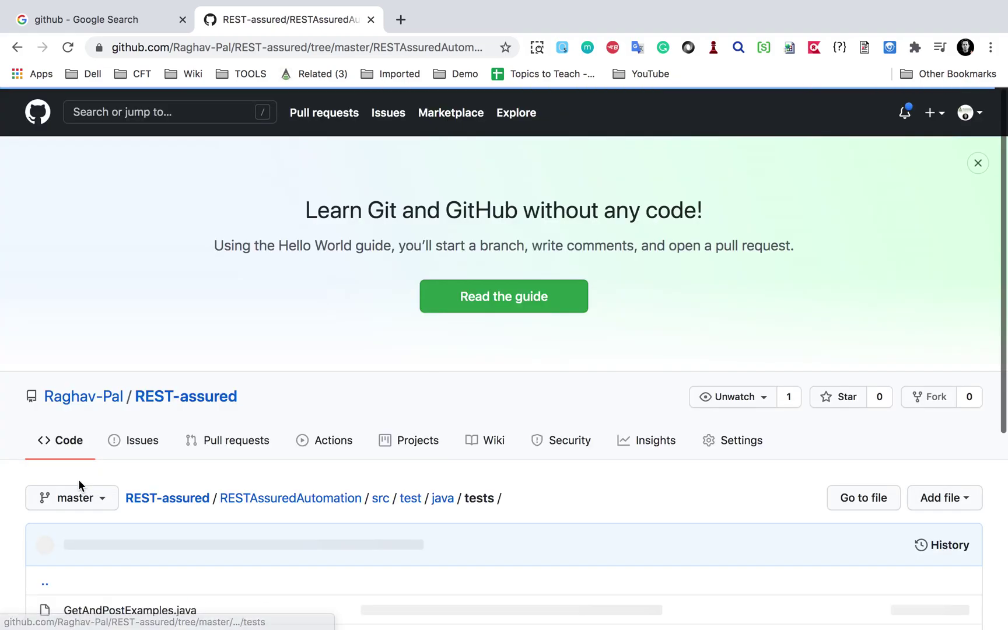
{"action": "scroll", "coordinate": [78, 479], "scroll_direction": "down", "scroll_amount": 5}
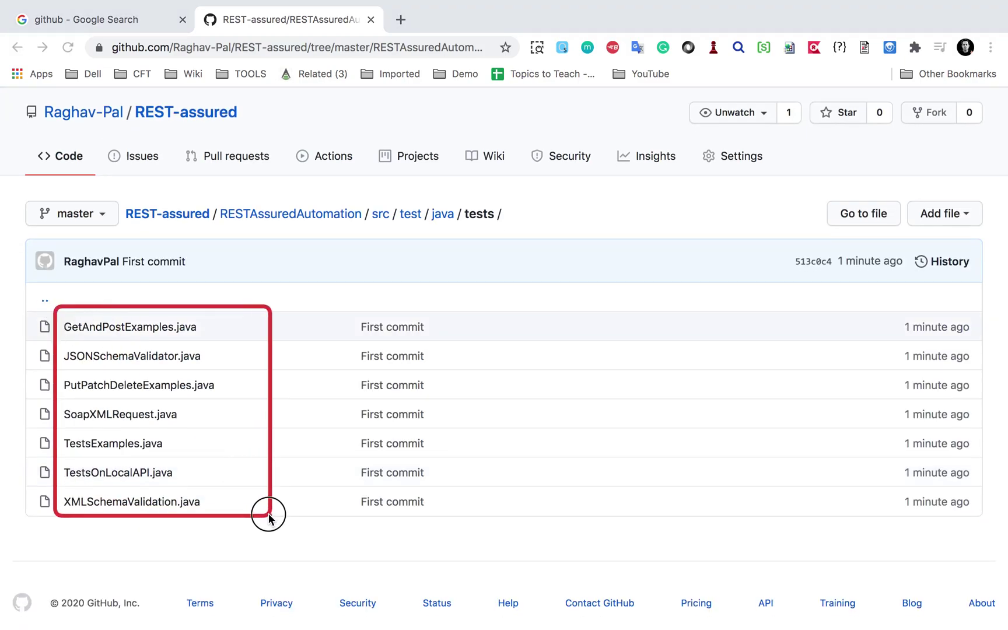
{"action": "scroll", "coordinate": [269, 516], "scroll_direction": "up", "scroll_amount": 5}
Inspect the tests folder listing GetAndPostExamples.java and the other committed Java files.
{"action": "left_click", "coordinate": [427, 49]}
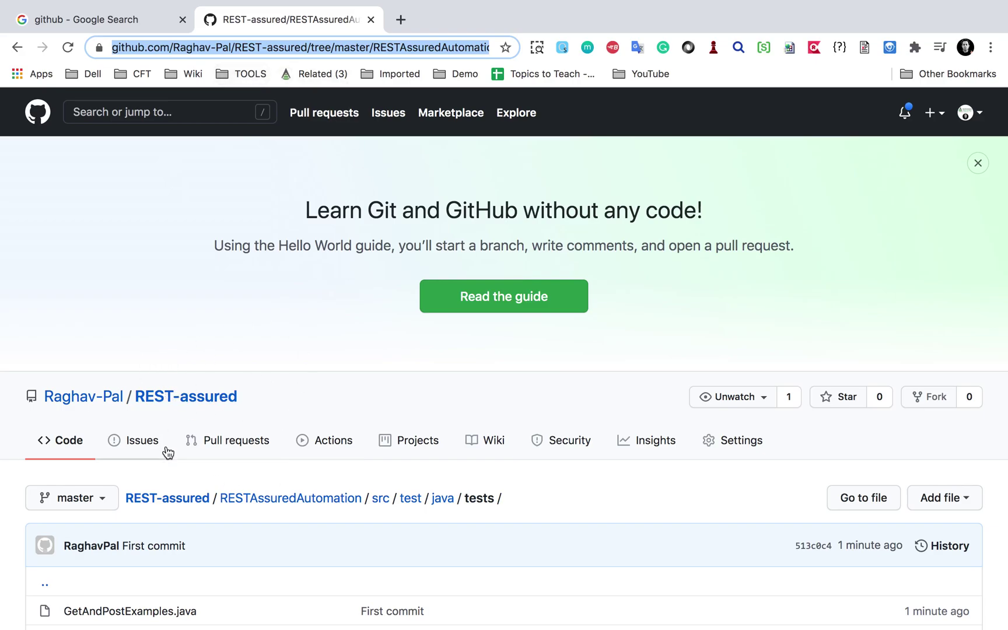
{"action": "scroll", "coordinate": [168, 452], "scroll_direction": "down", "scroll_amount": 5}
{"action": "scroll", "coordinate": [168, 453], "scroll_direction": "up", "scroll_amount": 2}
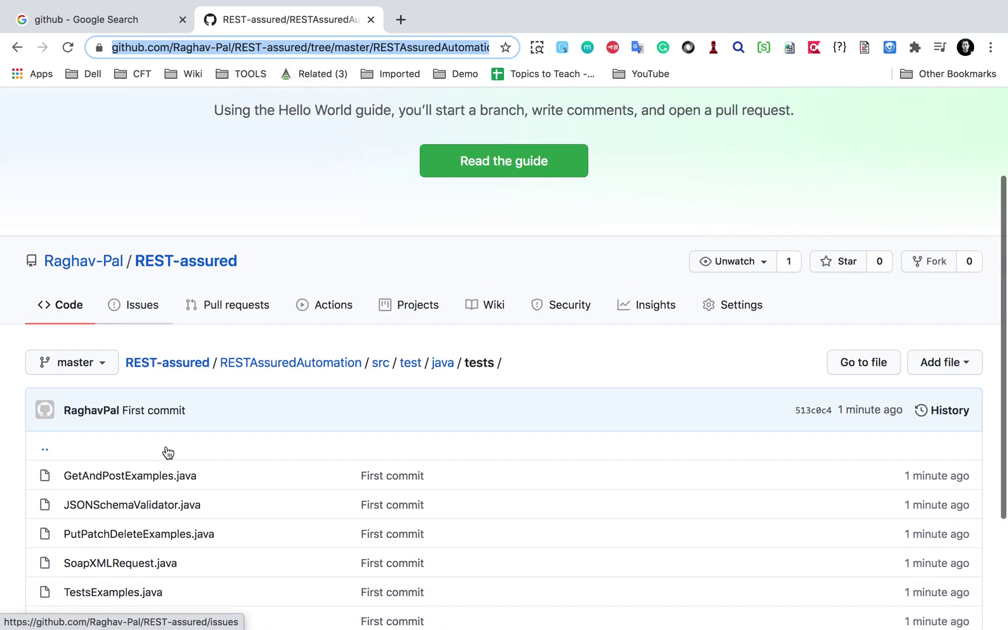
{"action": "left_click_drag", "start_coordinate": [119, 229], "coordinate": [269, 304]}
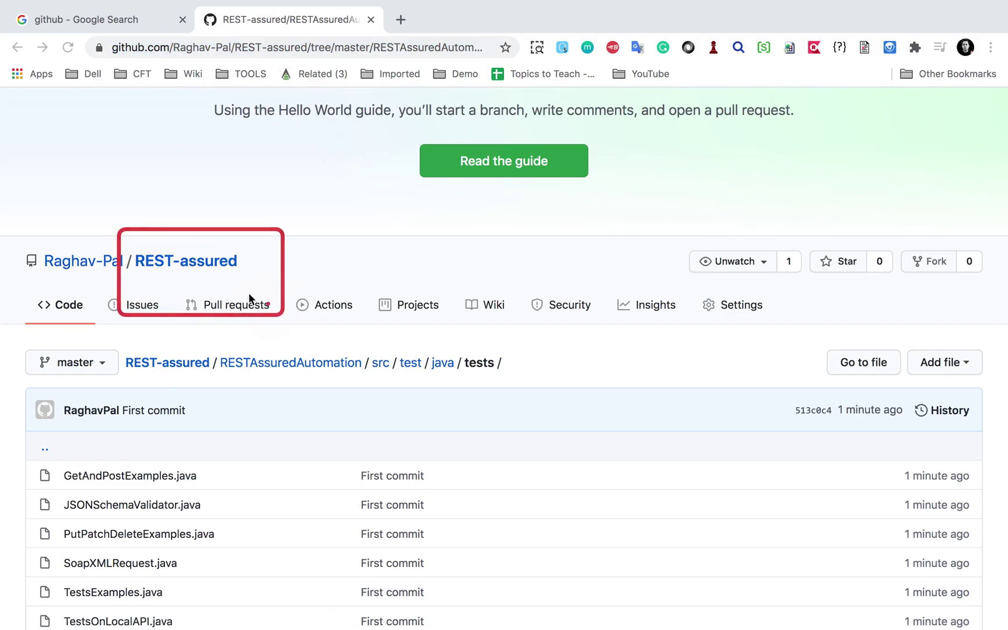
{"action": "left_click_drag", "start_coordinate": [40, 232], "coordinate": [288, 286]}
{"action": "key", "text": "Escape"}
{"action": "scroll", "coordinate": [288, 286], "scroll_direction": "up", "scroll_amount": 3}
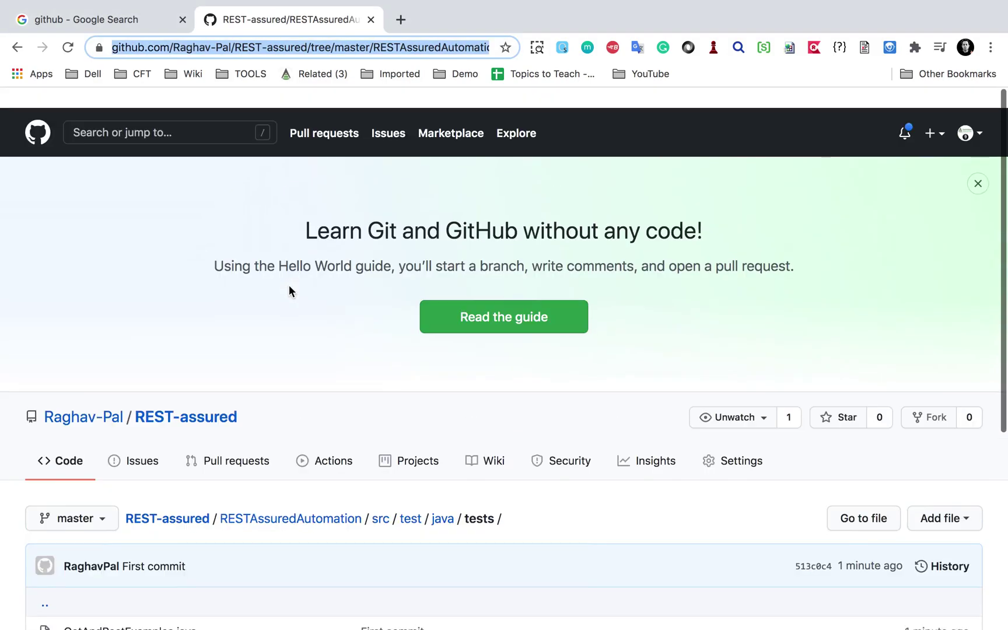
{"action": "key", "text": "super+Tab"}
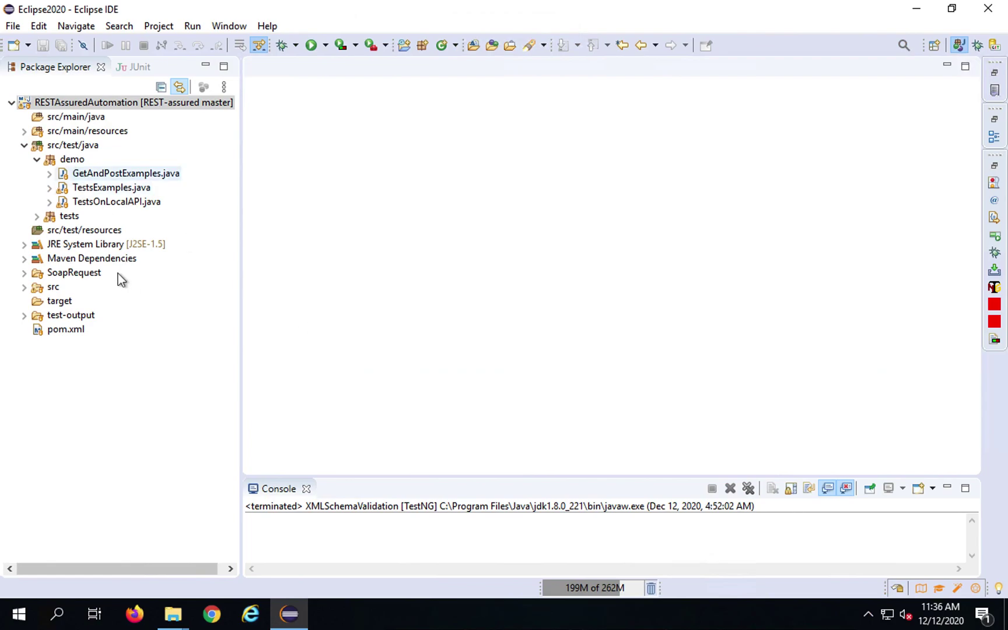
Add a new Java class named DemoClassForGit to the demo package.
{"action": "left_click", "coordinate": [71, 161]}
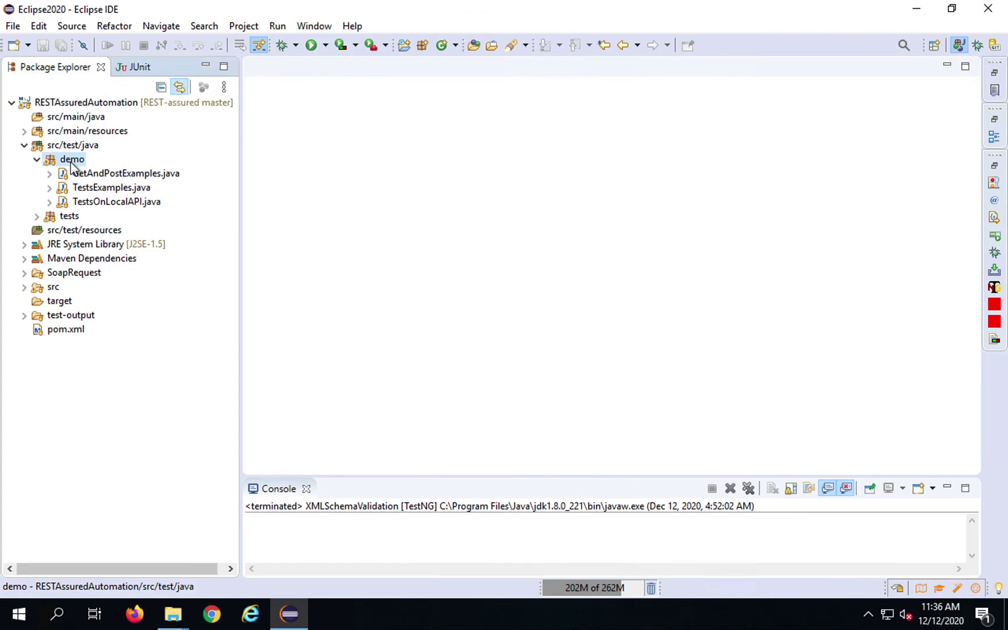
{"action": "right_click", "coordinate": [70, 163]}
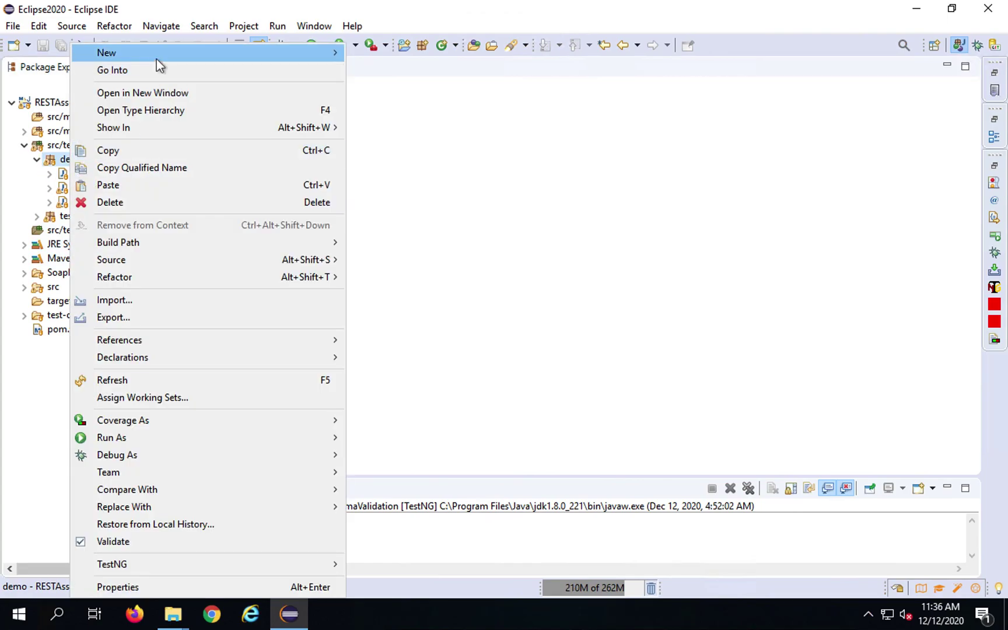
{"action": "mouse_move", "coordinate": [158, 56]}
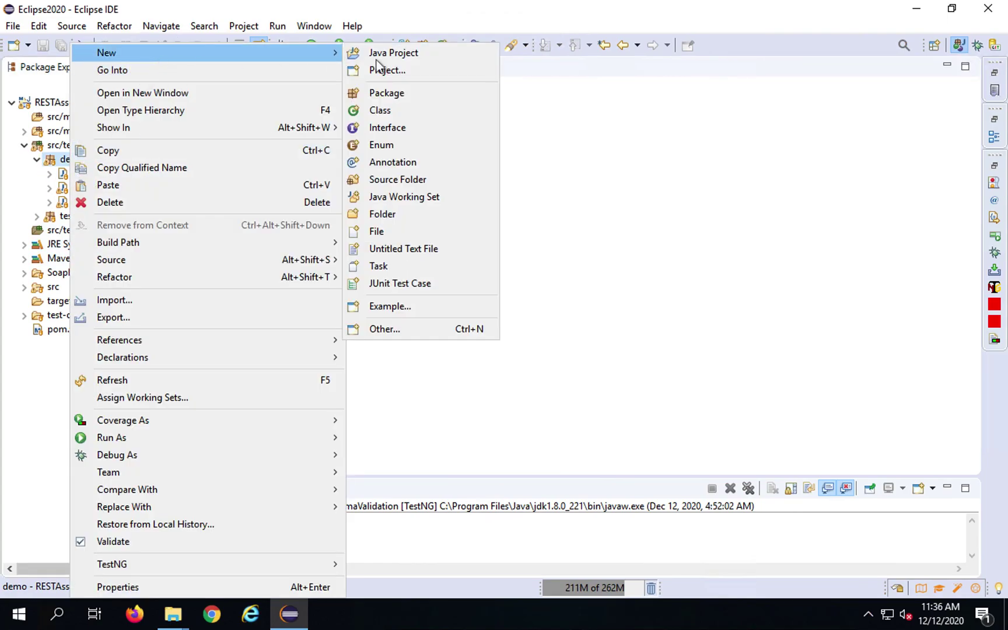
{"action": "left_click", "coordinate": [385, 110]}
{"action": "type", "text": "DemoCla"}
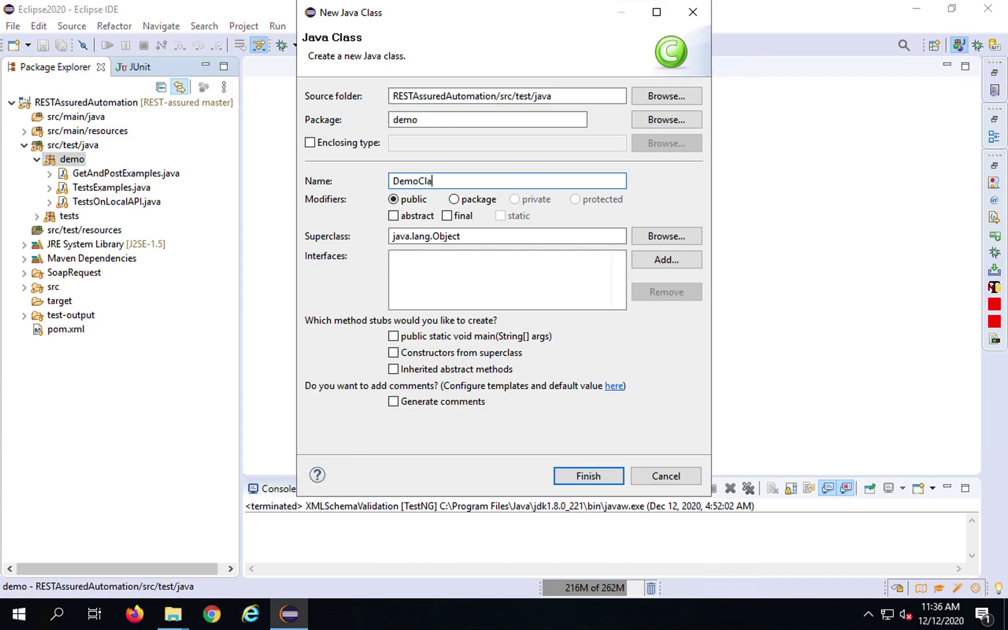
{"action": "type", "text": "ssForGit"}
{"action": "key", "text": "Return"}
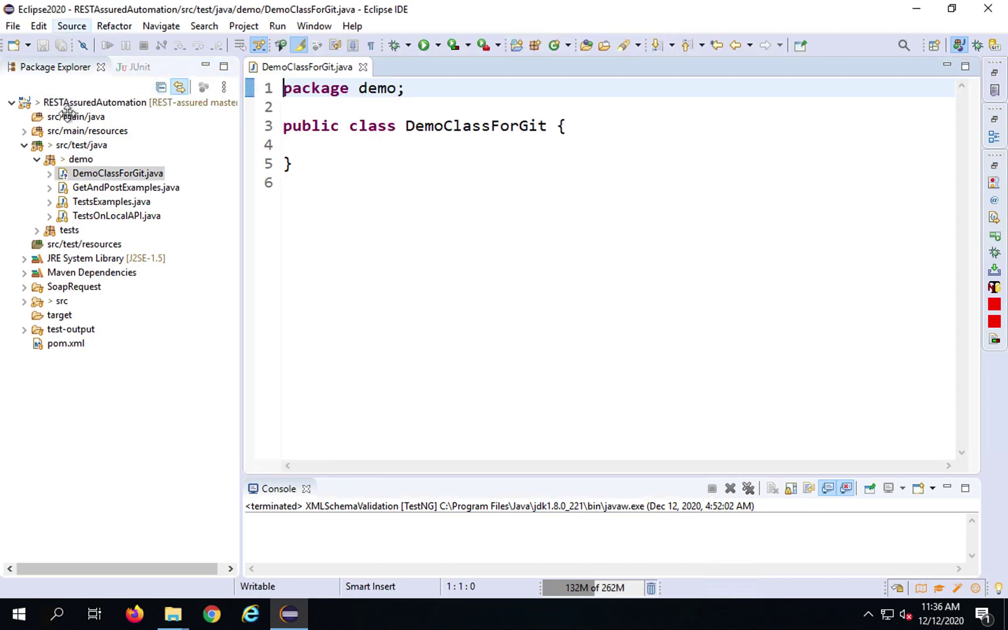
Start a Team > Commit on RESTAssuredAutomation to show DemoClassForGit.java as unstaged.
{"action": "right_click", "coordinate": [66, 105]}
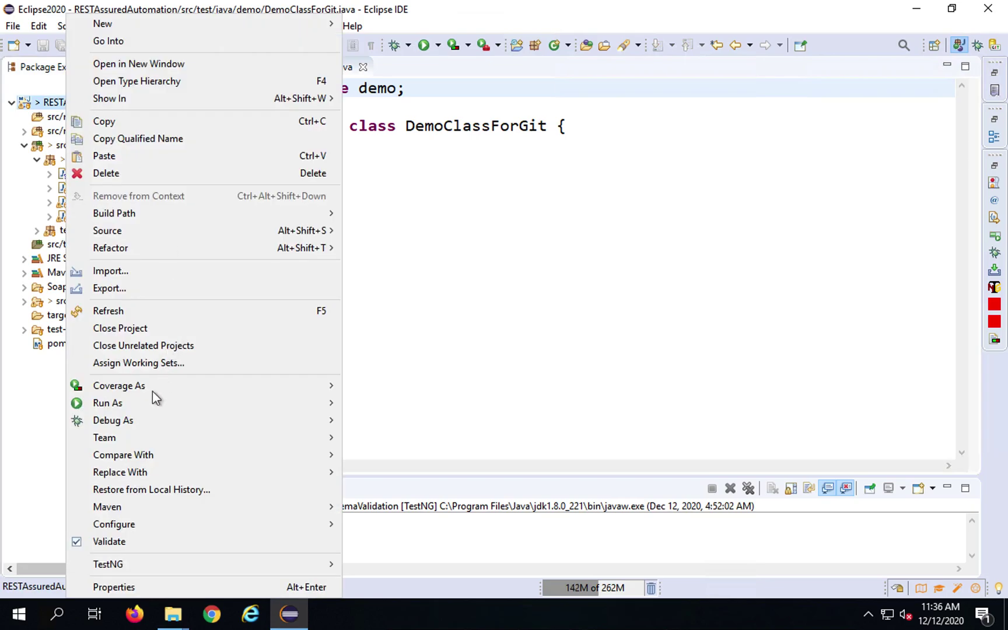
{"action": "mouse_move", "coordinate": [157, 437]}
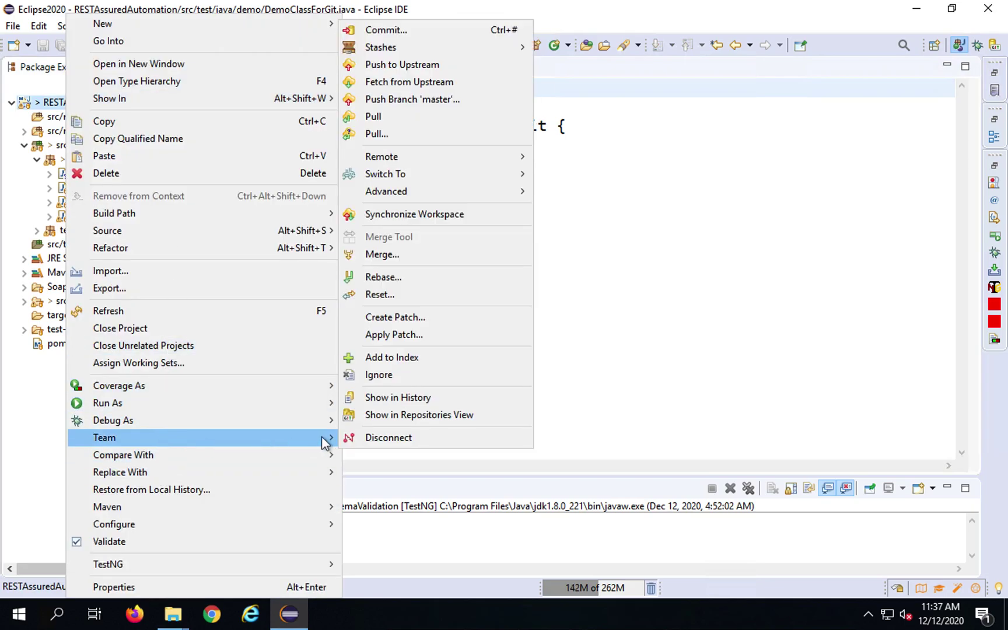
{"action": "left_click", "coordinate": [392, 30]}
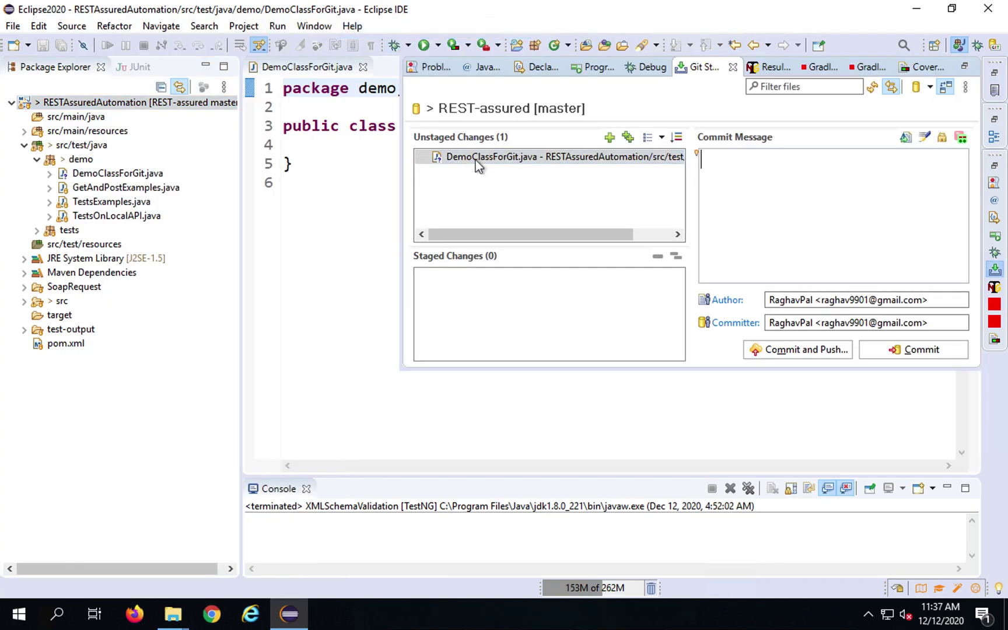
Stage DemoClassForGit.java, commit it as 'Added new class DemoClassForGit', and push to GitHub.
{"action": "mouse_move", "coordinate": [501, 160]}
{"action": "left_mouse_down"}
{"action": "mouse_move", "coordinate": [682, 193]}
{"action": "mouse_move", "coordinate": [697, 185]}
{"action": "mouse_move", "coordinate": [542, 168]}
{"action": "left_mouse_up"}
{"action": "left_click_drag", "start_coordinate": [562, 285], "coordinate": [565, 297]}
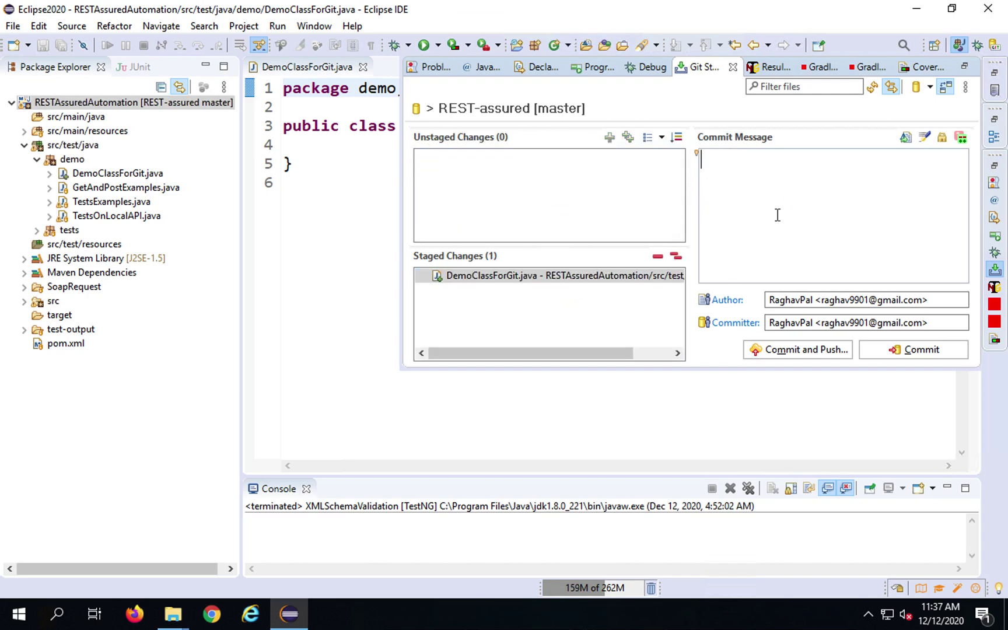
{"action": "type", "text": "Added new class DemoClassForGit"}
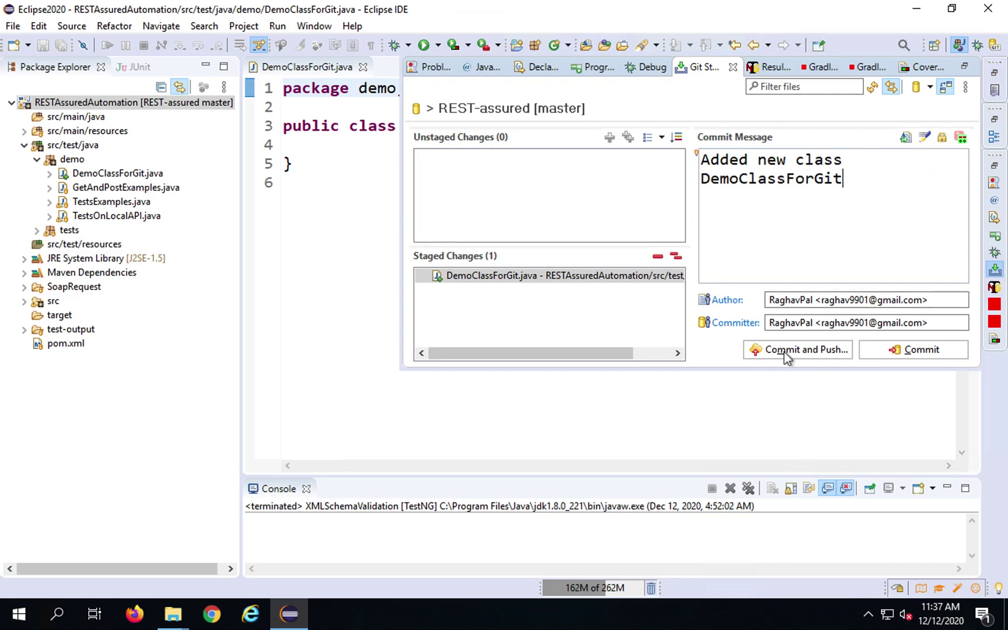
{"action": "left_click", "coordinate": [785, 352]}
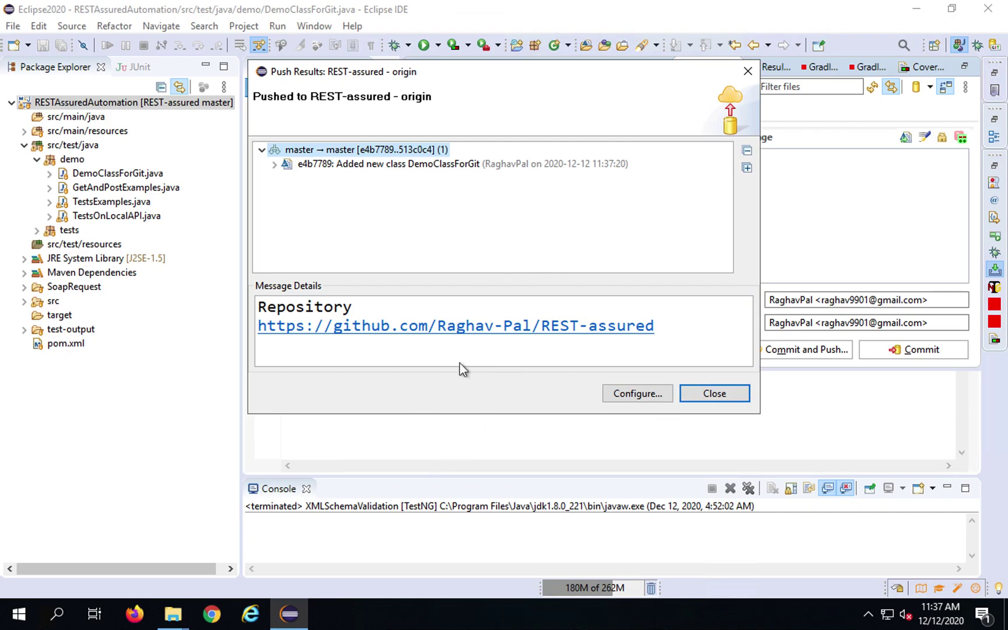
{"action": "key", "text": "ctrl+Right"}
Reload GitHub, return to the REST-assured main page and highlight the new commit message.
{"action": "left_click", "coordinate": [254, 56]}
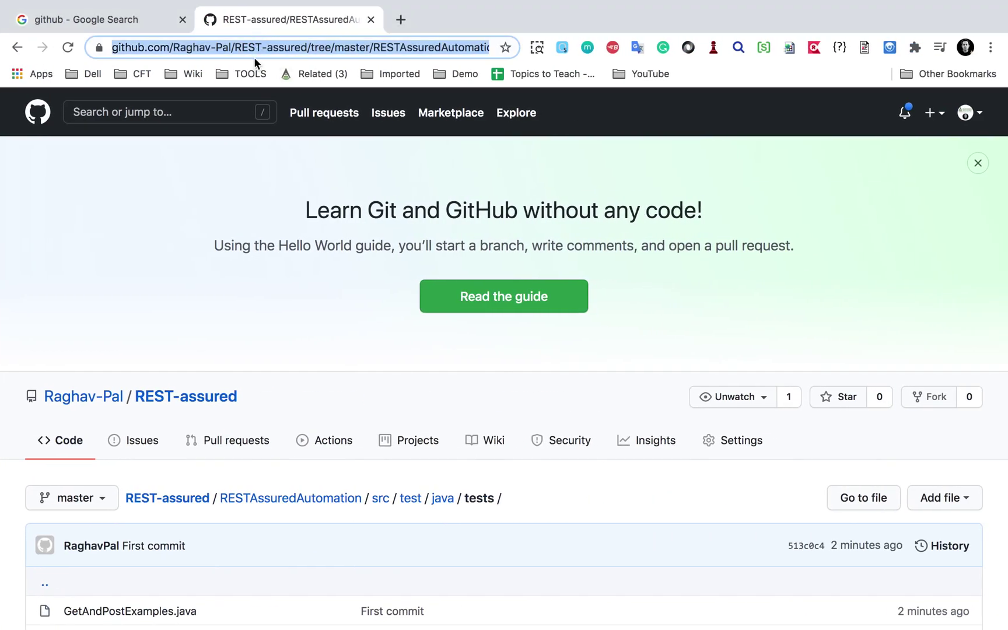
{"action": "key", "text": "Return"}
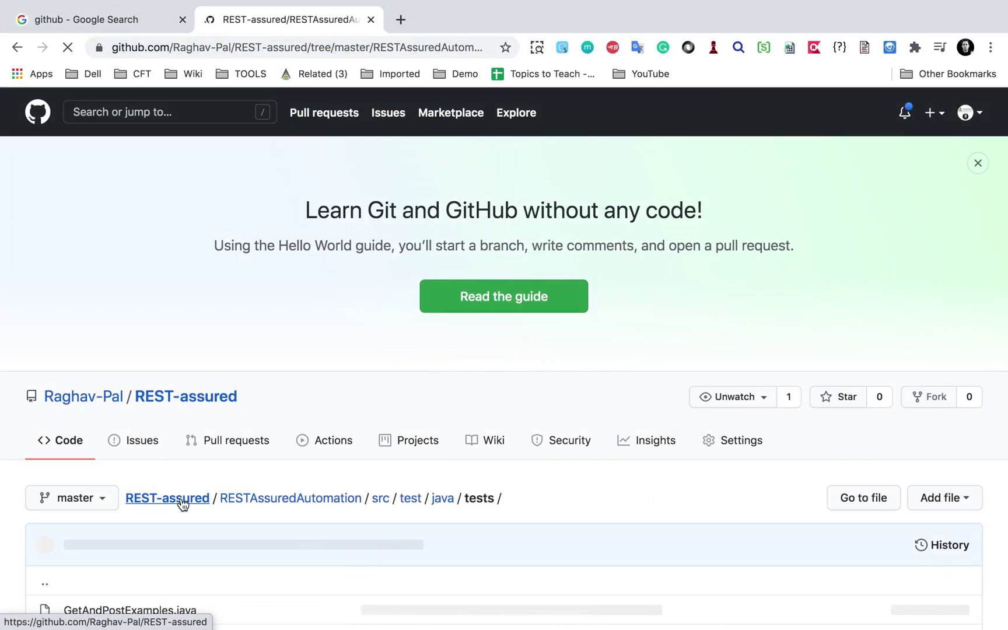
{"action": "left_click", "coordinate": [175, 499]}
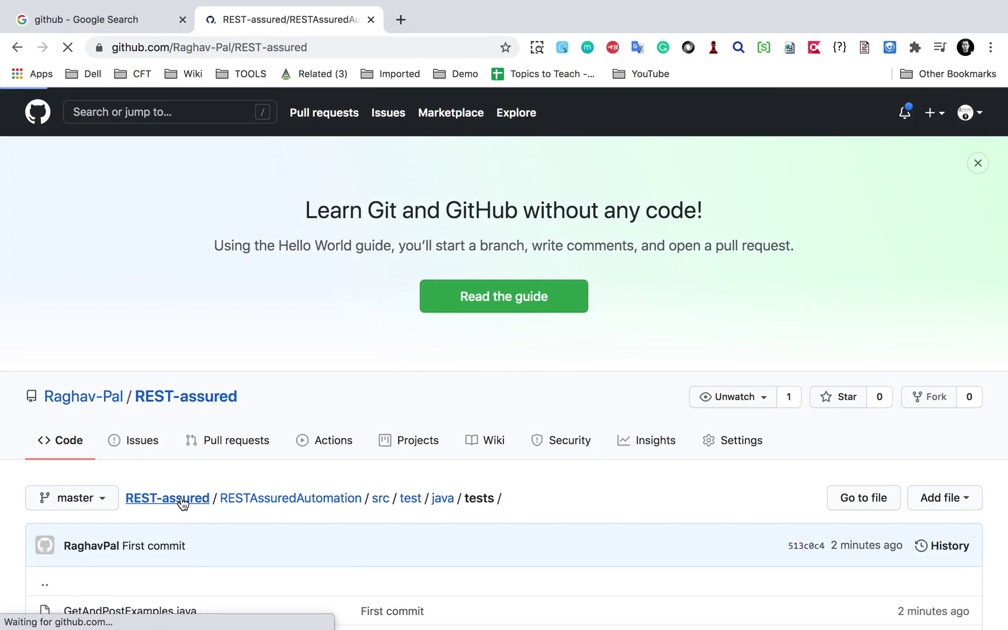
{"action": "scroll", "coordinate": [181, 496], "scroll_direction": "down", "scroll_amount": 4}
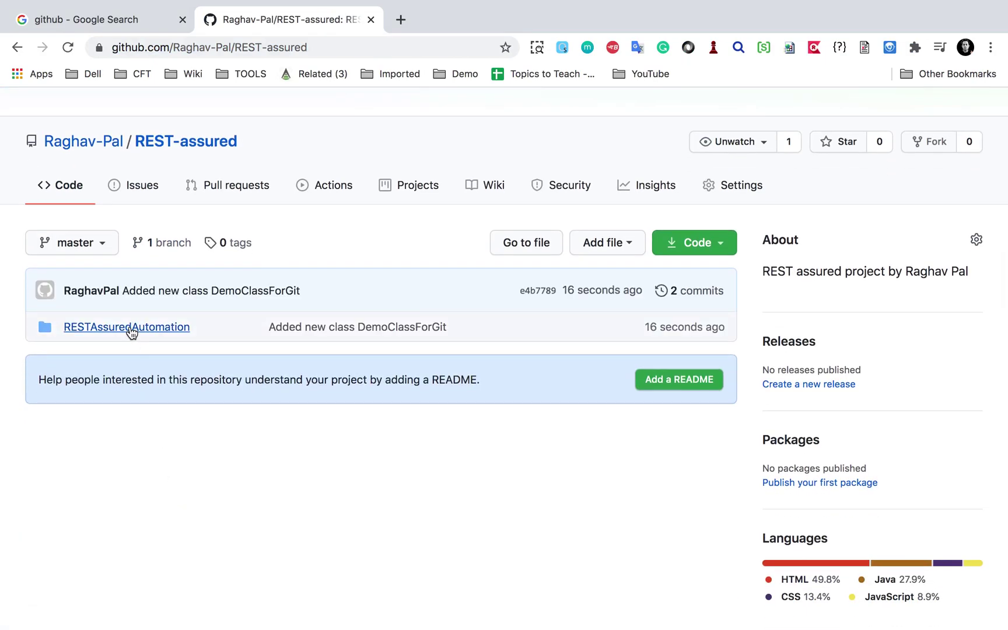
{"action": "left_click_drag", "start_coordinate": [245, 318], "coordinate": [473, 342]}
Check the changed src folder inside RESTAssuredAutomation, then select the repository root's URL.
{"action": "left_click", "coordinate": [150, 332]}
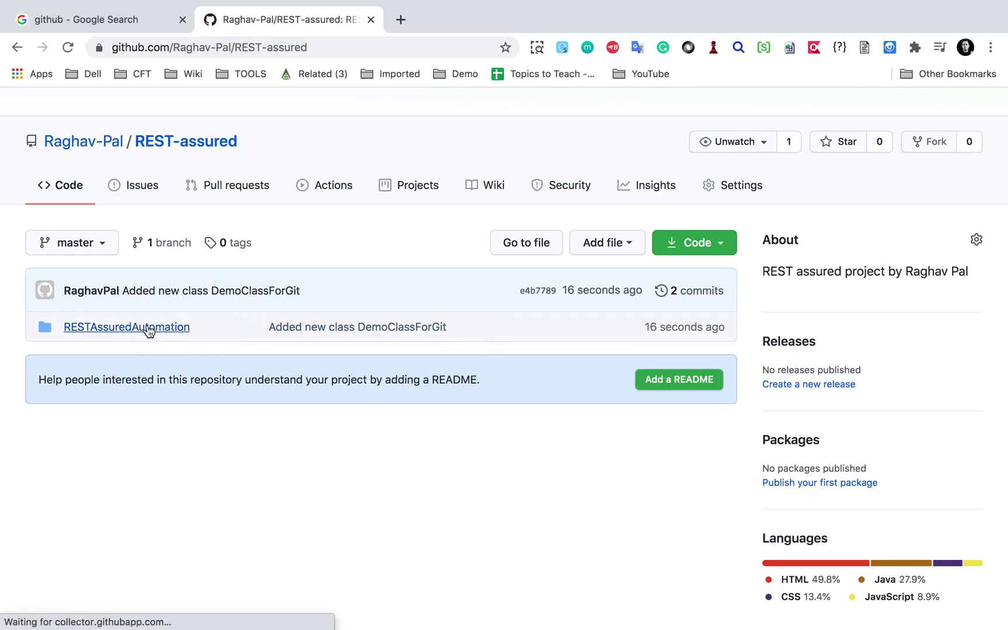
{"action": "scroll", "coordinate": [235, 446], "scroll_direction": "down", "scroll_amount": 5}
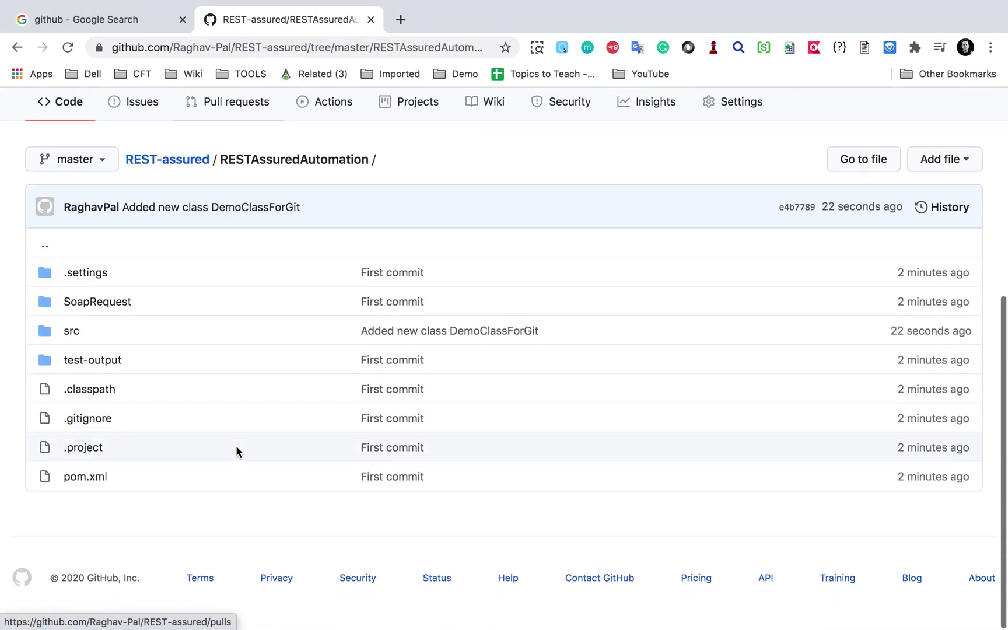
{"action": "mouse_move", "coordinate": [27, 315]}
{"action": "left_mouse_down"}
{"action": "mouse_move", "coordinate": [619, 333]}
{"action": "mouse_move", "coordinate": [662, 344]}
{"action": "left_mouse_up"}
{"action": "scroll", "coordinate": [371, 337], "scroll_direction": "up", "scroll_amount": 6}
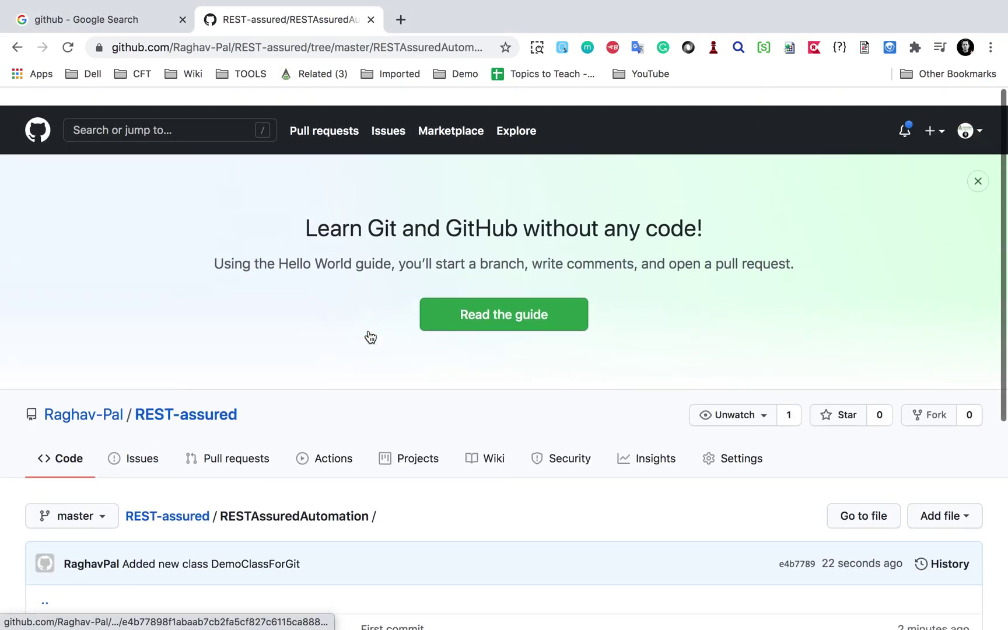
{"action": "left_click", "coordinate": [171, 404]}
{"action": "left_click", "coordinate": [324, 47]}
{"action": "key", "text": "ctrl+c"}
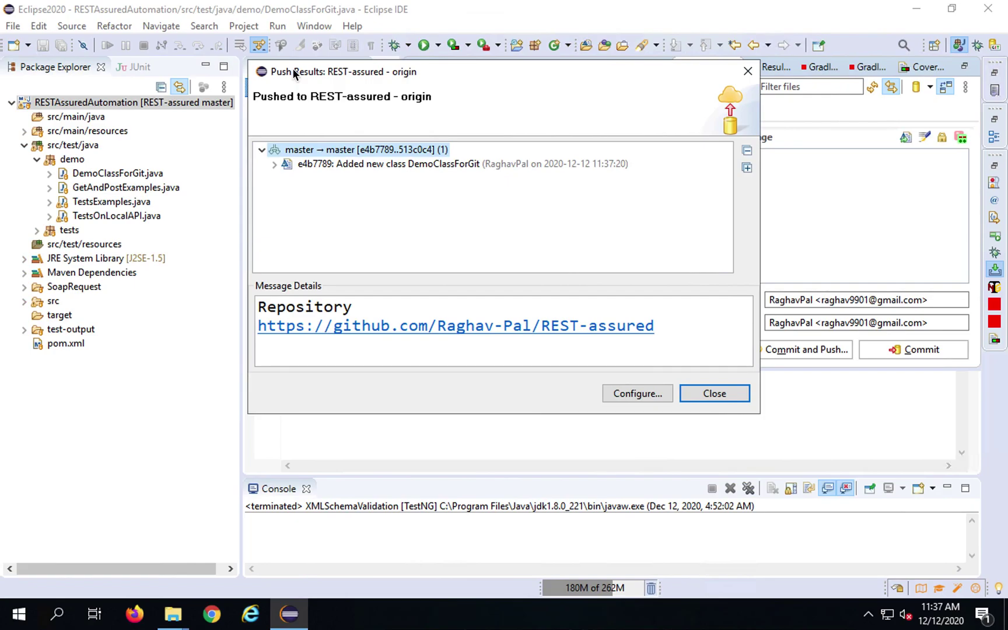
Paste the REST-assured repository's GitHub URL into a new Notepad note, then minimise it.
{"action": "key", "text": "super"}
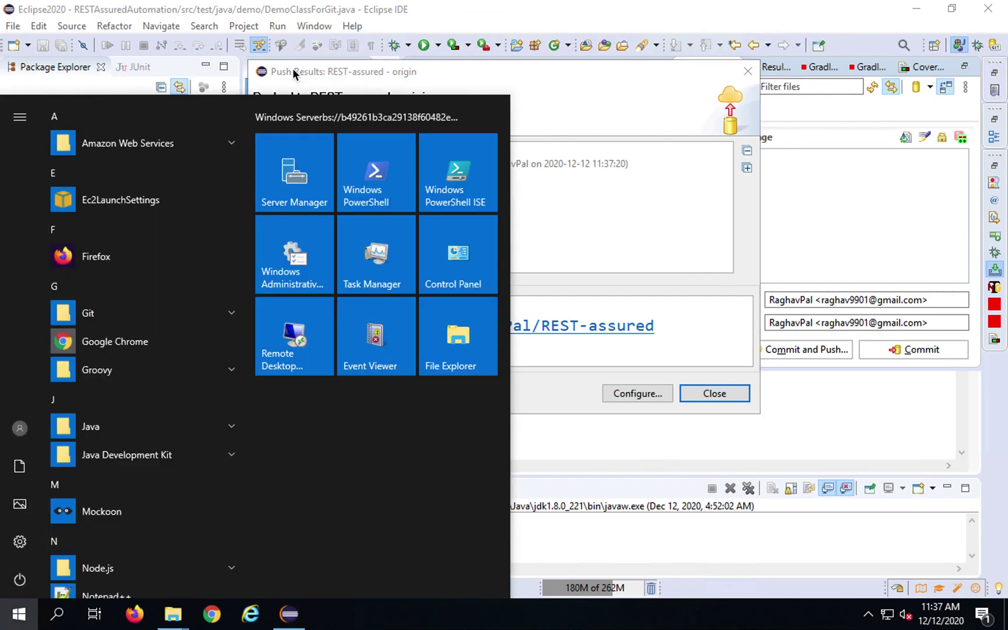
{"action": "type", "text": "note"}
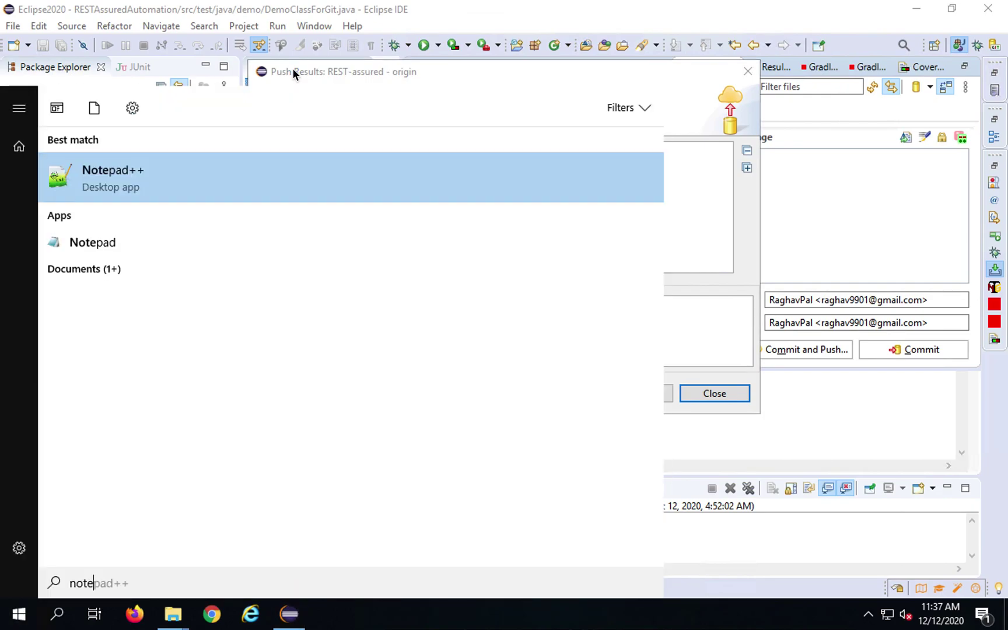
{"action": "key", "text": "Down"}
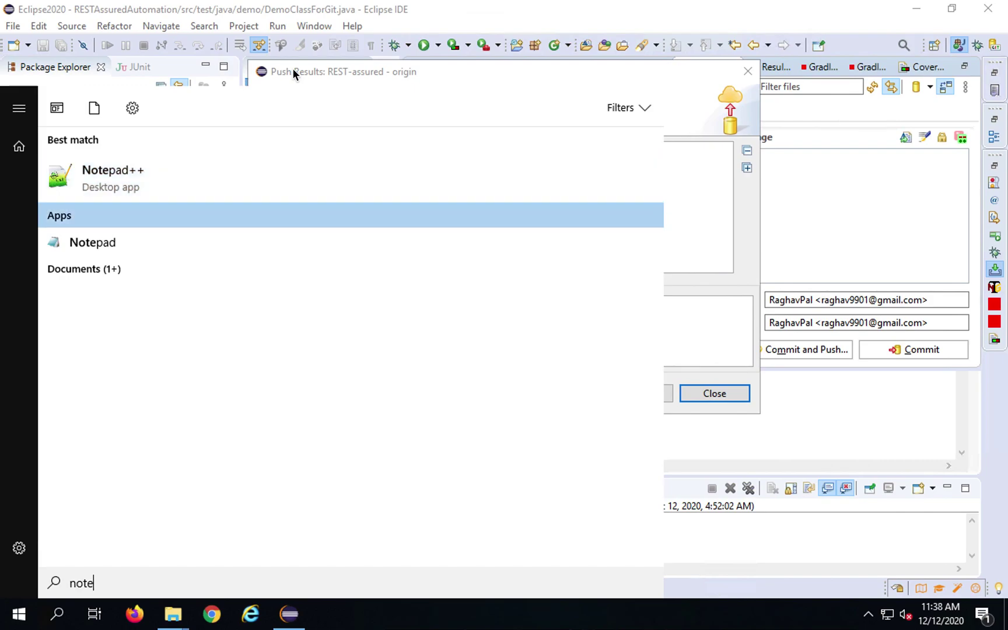
{"action": "key", "text": "Down"}
{"action": "key", "text": "Return"}
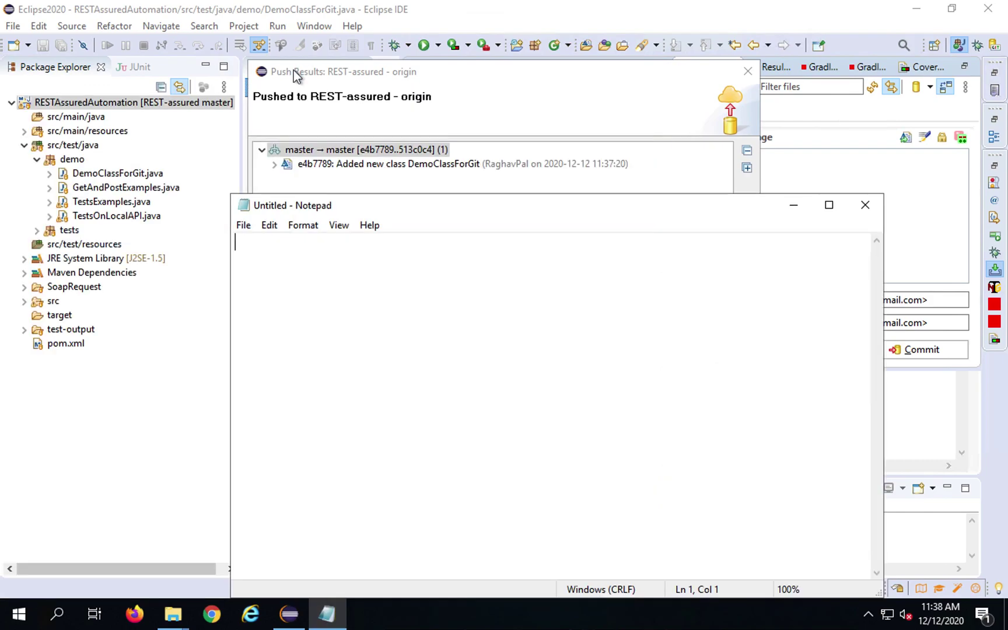
{"action": "key", "text": "ctrl+v"}
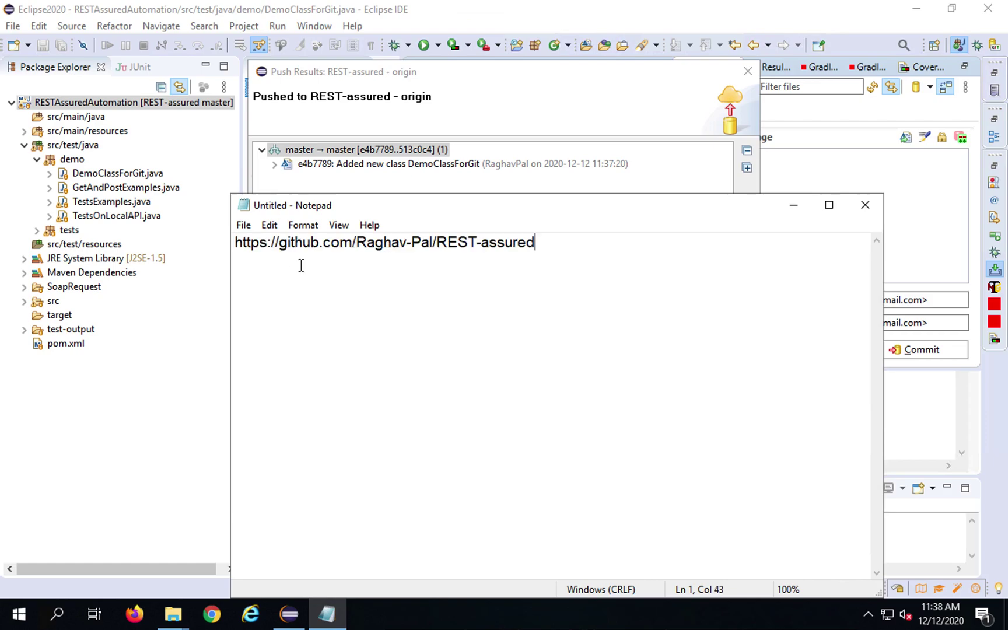
{"action": "left_click_drag", "start_coordinate": [552, 243], "coordinate": [214, 234]}
{"action": "left_click", "coordinate": [793, 206]}
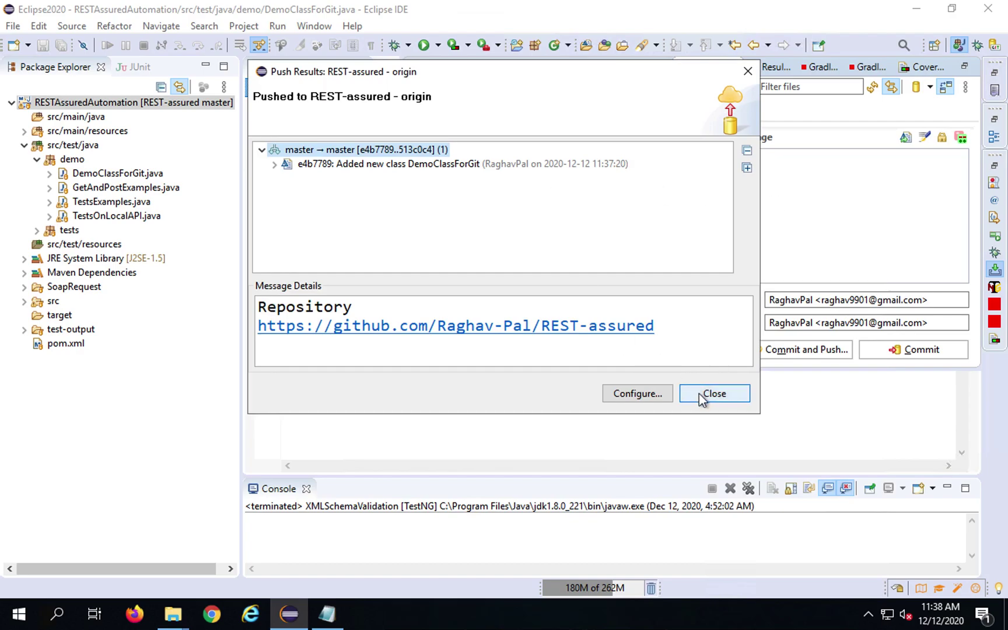
Close the Push Results summary and bring up the RESTAssuredAutomation project's context menu.
{"action": "left_click", "coordinate": [702, 397]}
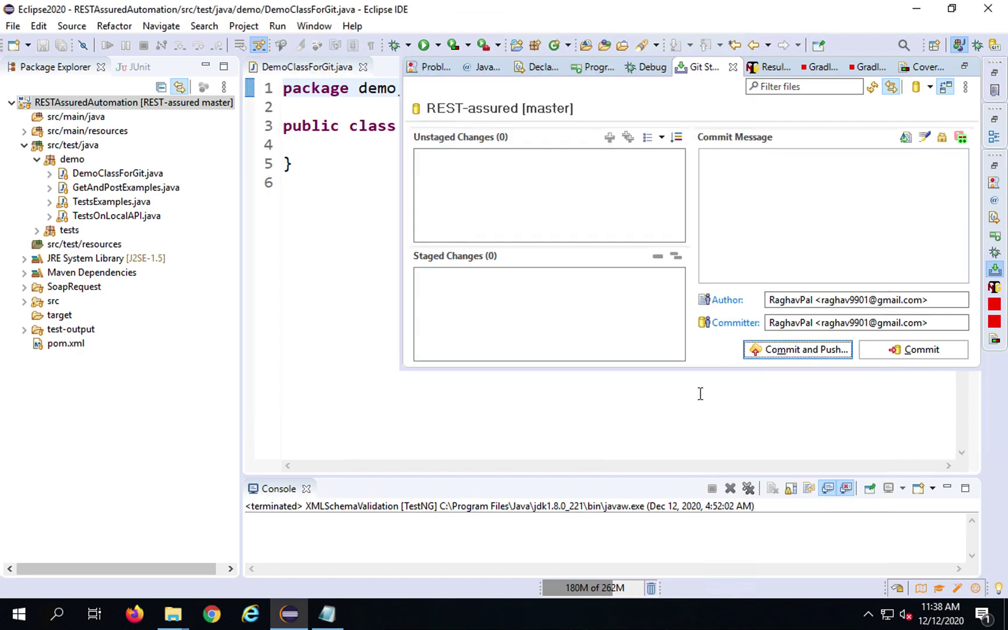
{"action": "right_click", "coordinate": [109, 106]}
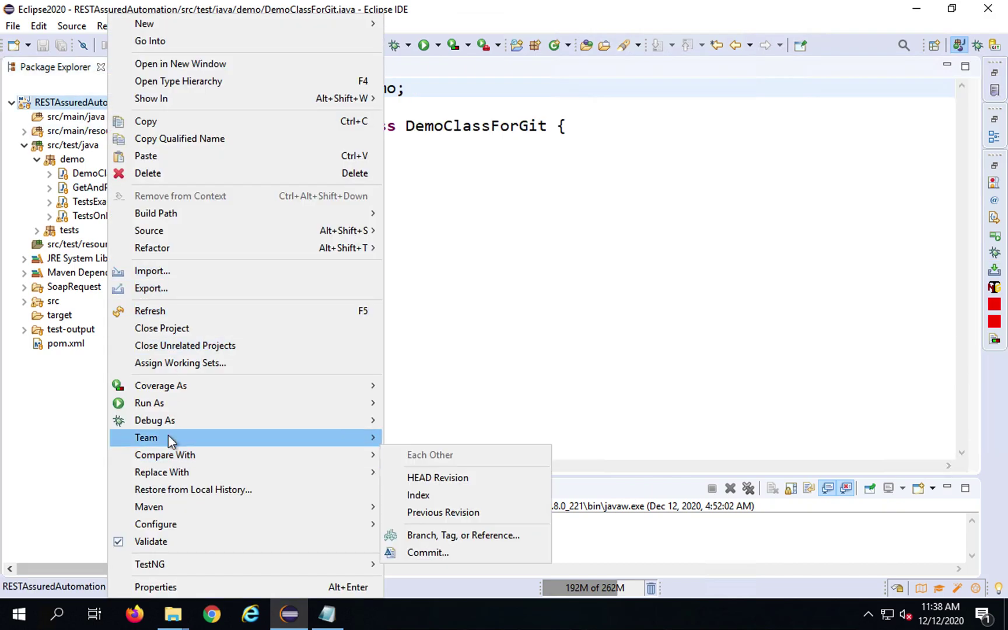
{"action": "mouse_move", "coordinate": [168, 436]}
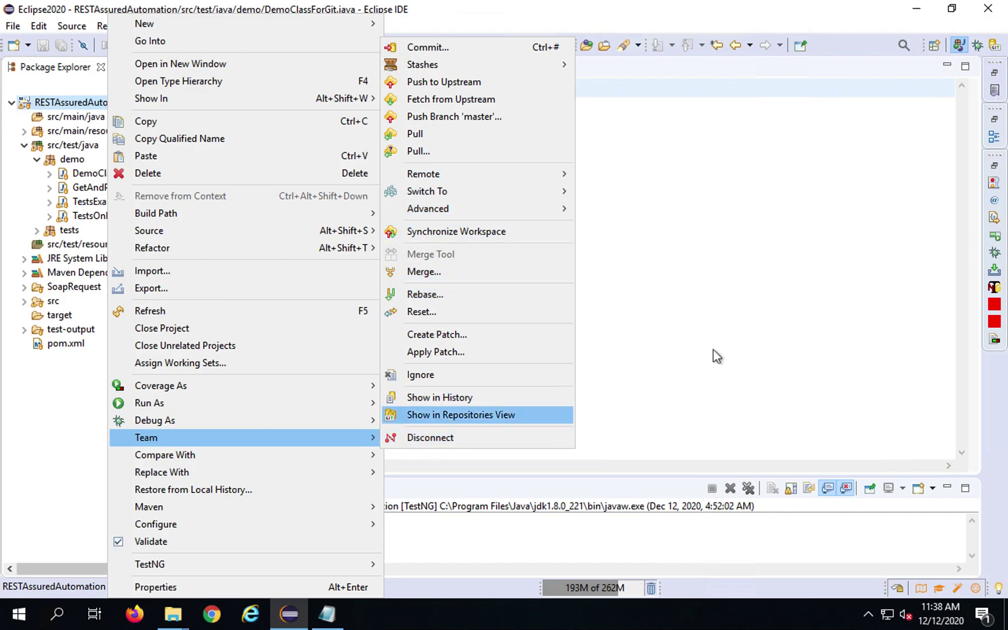
{"action": "left_click", "coordinate": [659, 378]}
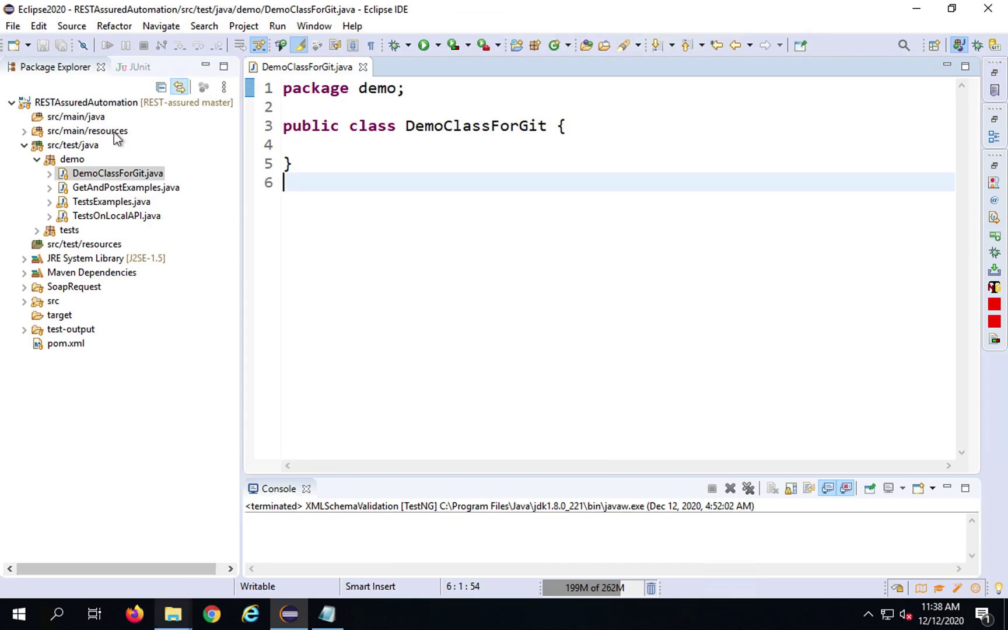
{"action": "left_click", "coordinate": [101, 109]}
{"action": "right_click", "coordinate": [100, 109]}
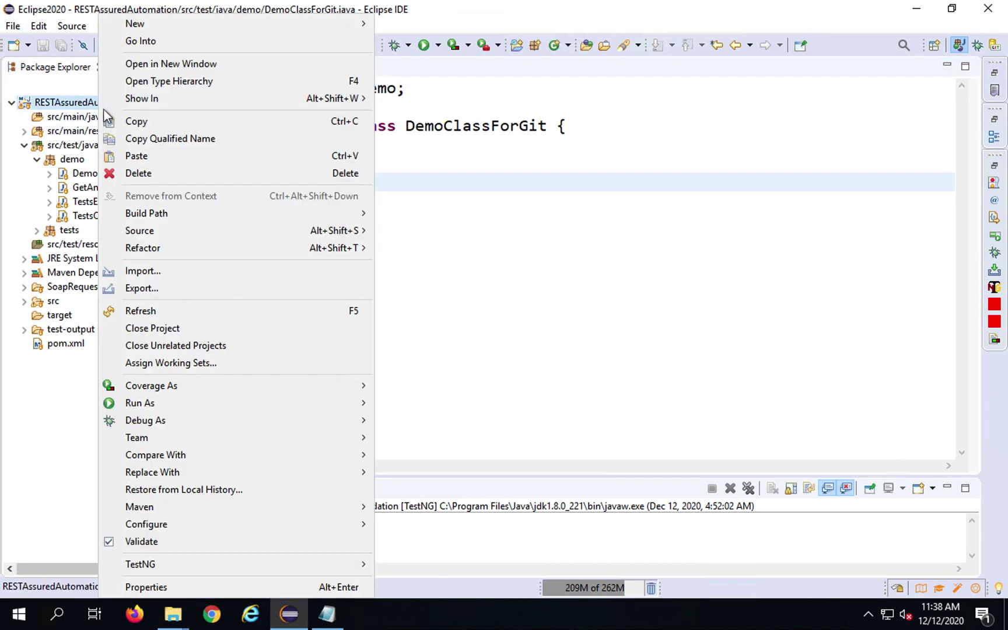
From the project's Properties, open its RESTAssuredAutomation folder on disk and open .gitignore in Notepad.
{"action": "left_click", "coordinate": [145, 586]}
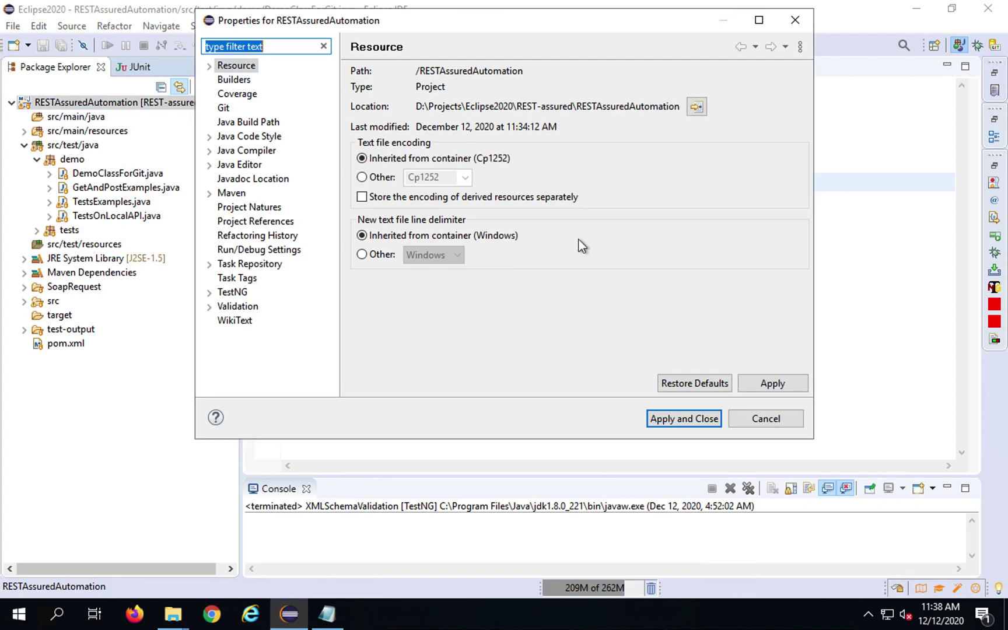
{"action": "left_click", "coordinate": [696, 108]}
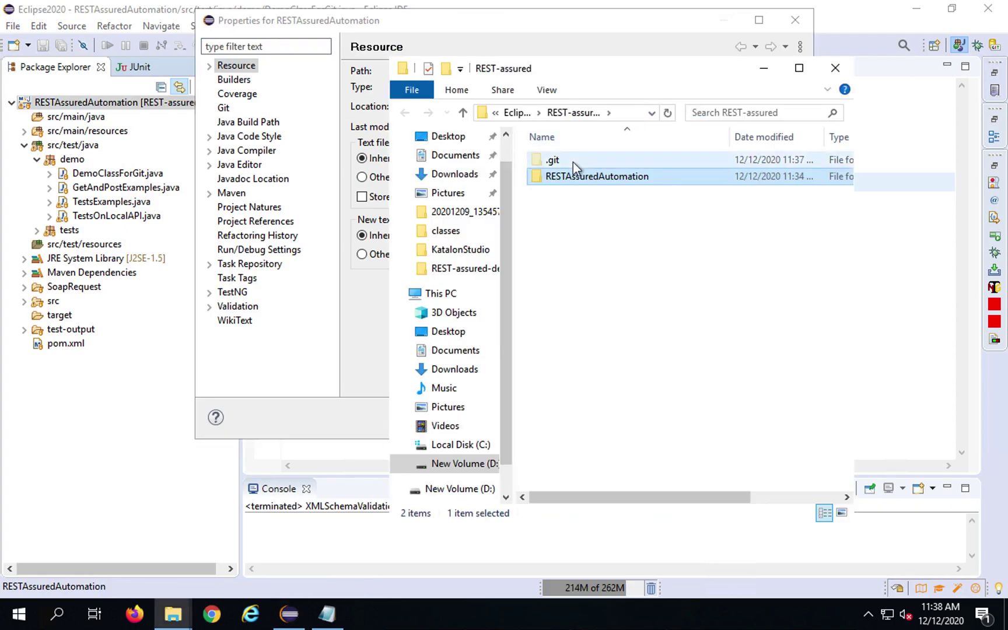
{"action": "double_click", "coordinate": [572, 177]}
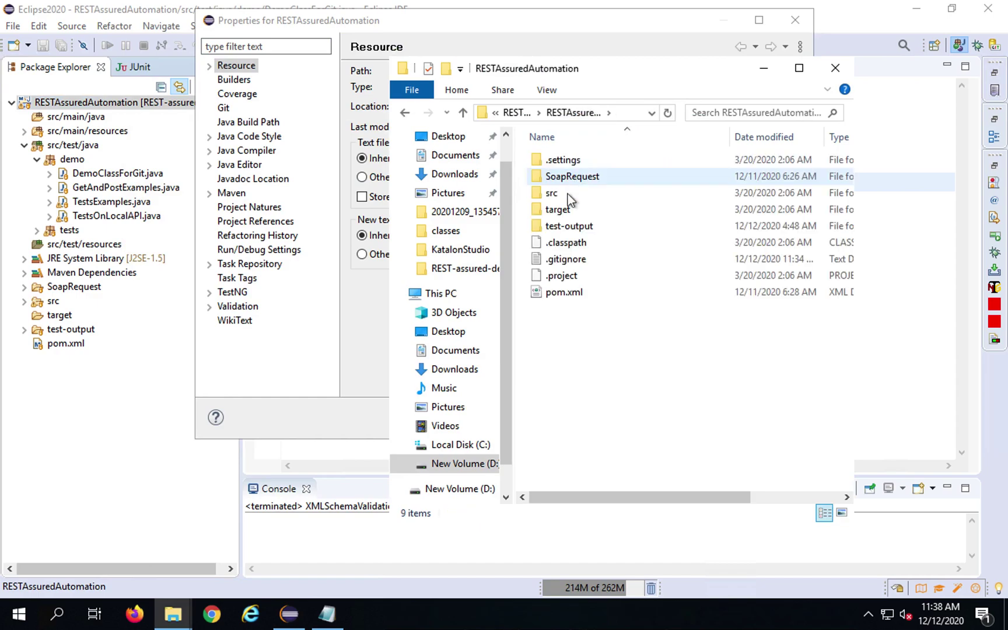
{"action": "double_click", "coordinate": [595, 260]}
Highlight the /target/ entry in .gitignore, then cancel the project Properties dialog.
{"action": "left_click_drag", "start_coordinate": [289, 241], "coordinate": [234, 238]}
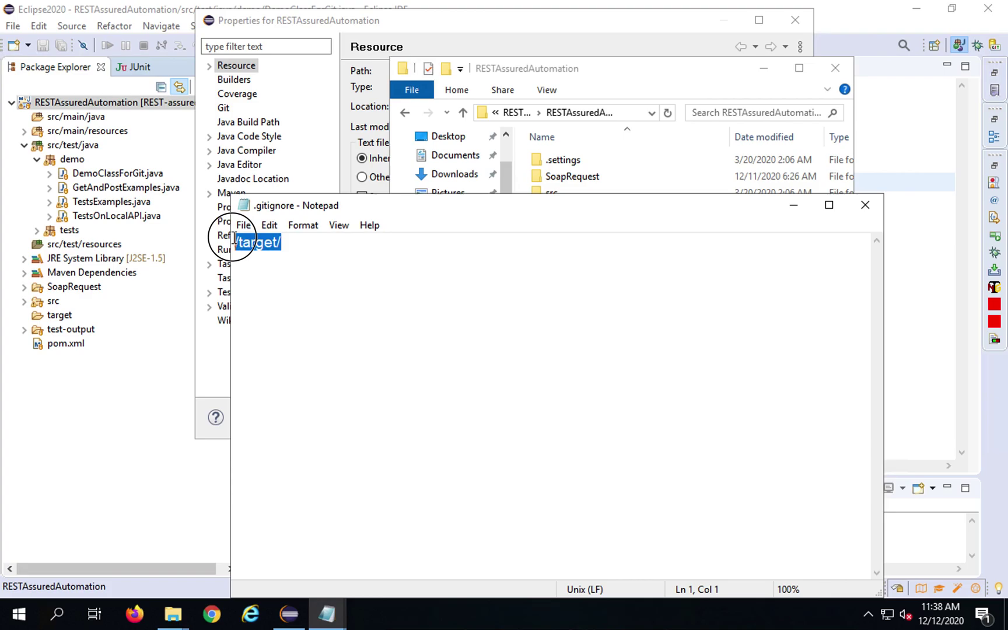
{"action": "left_click_drag", "start_coordinate": [234, 239], "coordinate": [234, 239]}
{"action": "left_click", "coordinate": [56, 314]}
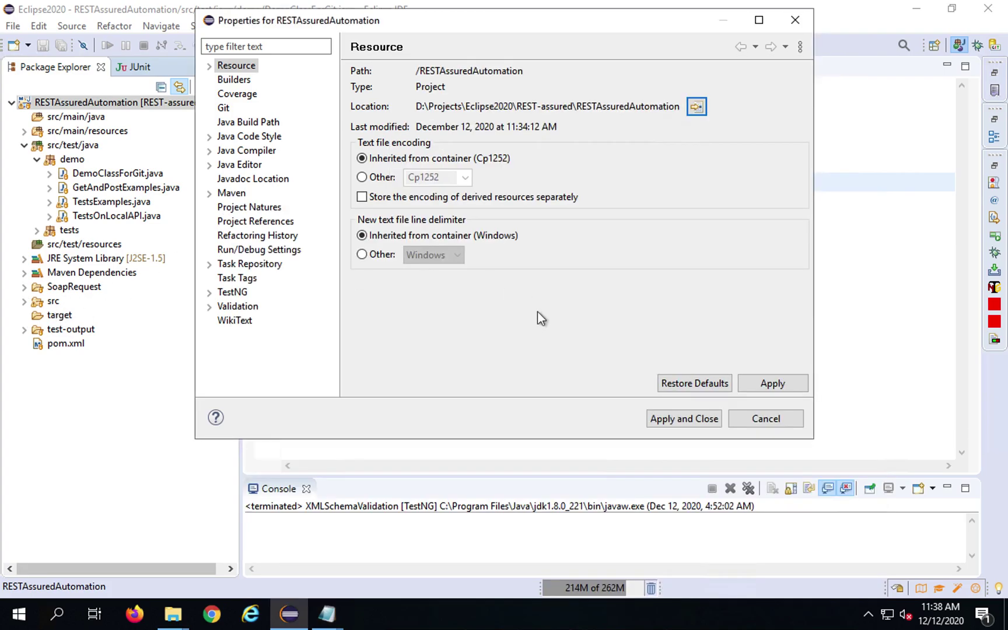
{"action": "left_click", "coordinate": [760, 418]}
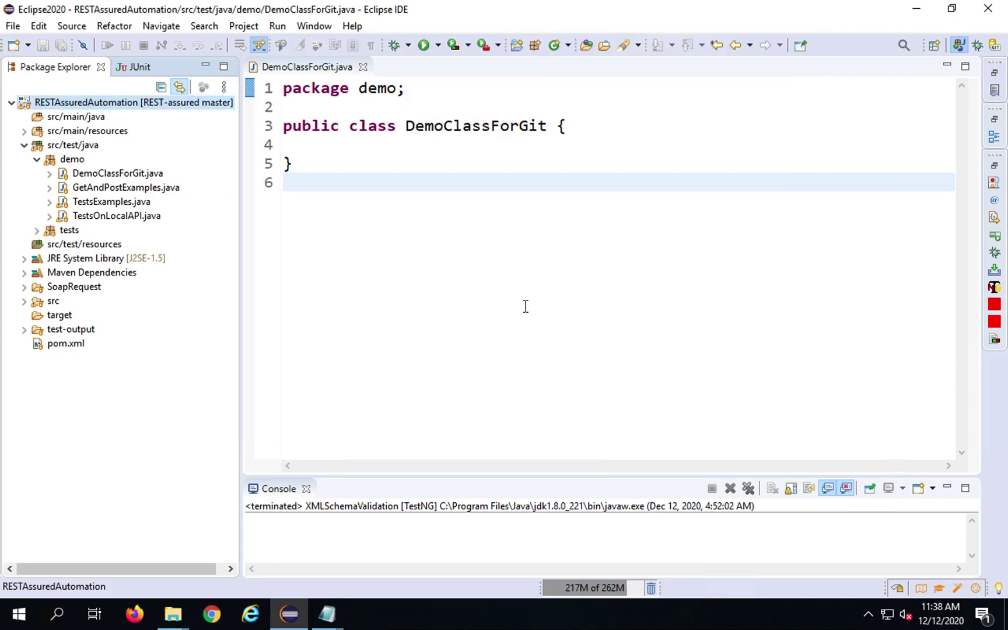
Bring the .gitignore Notepad window back, check its /target/ line, and close it.
{"action": "left_click", "coordinate": [328, 621]}
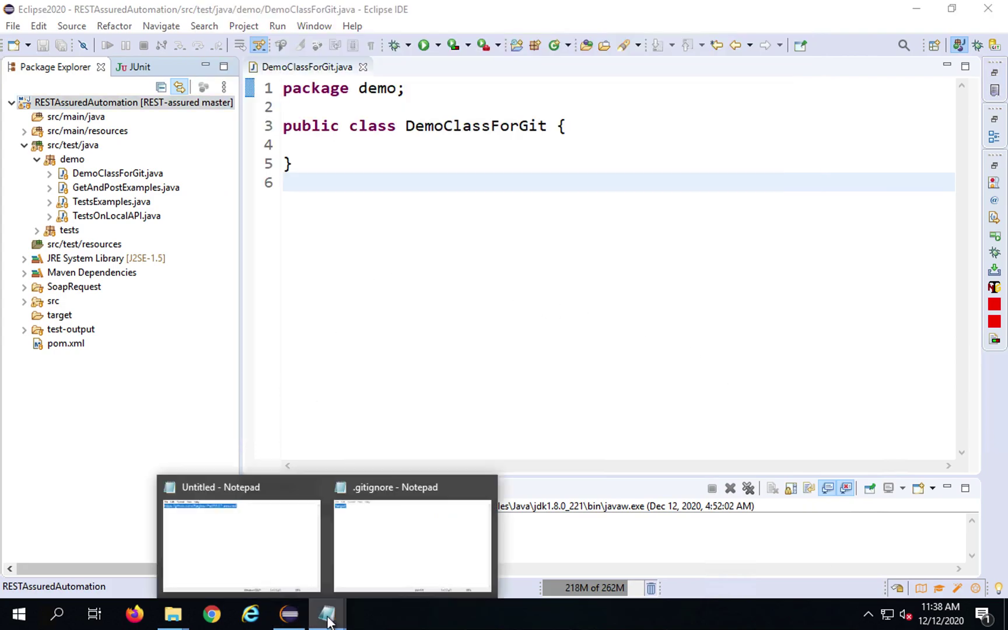
{"action": "left_click", "coordinate": [381, 543]}
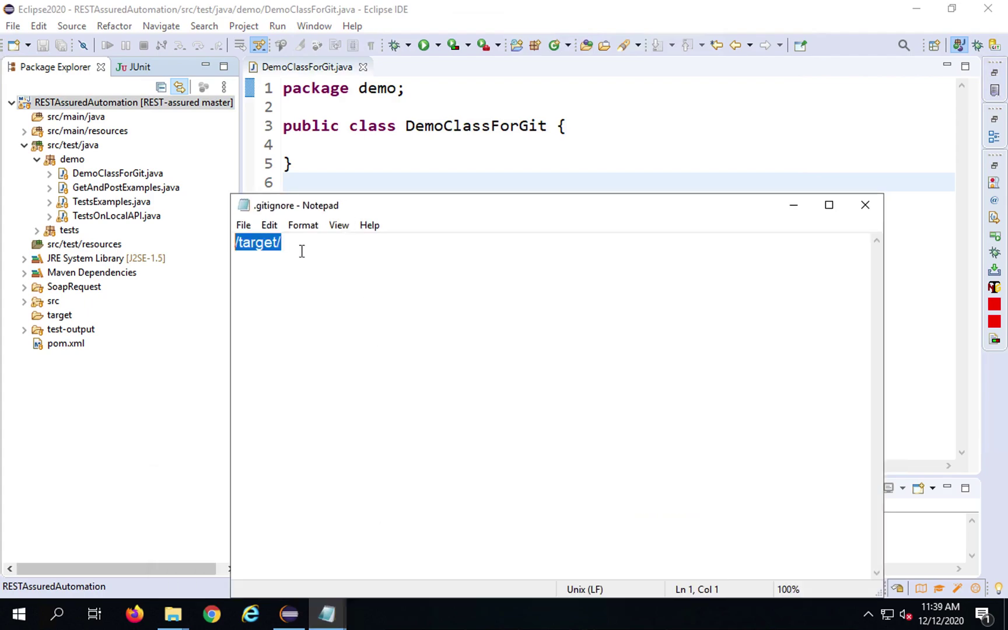
{"action": "left_click", "coordinate": [301, 251]}
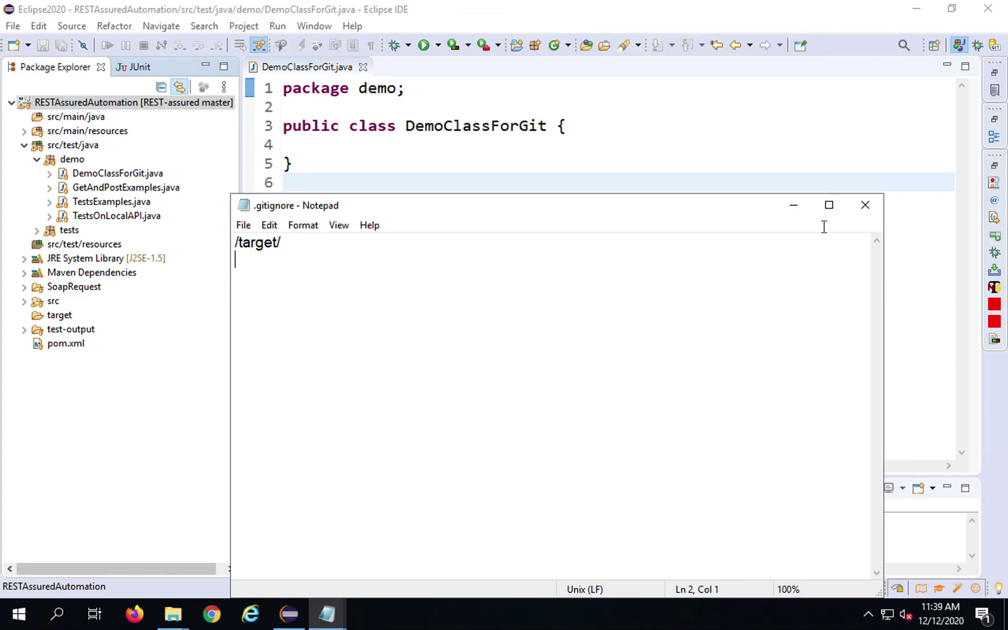
{"action": "left_click", "coordinate": [867, 209]}
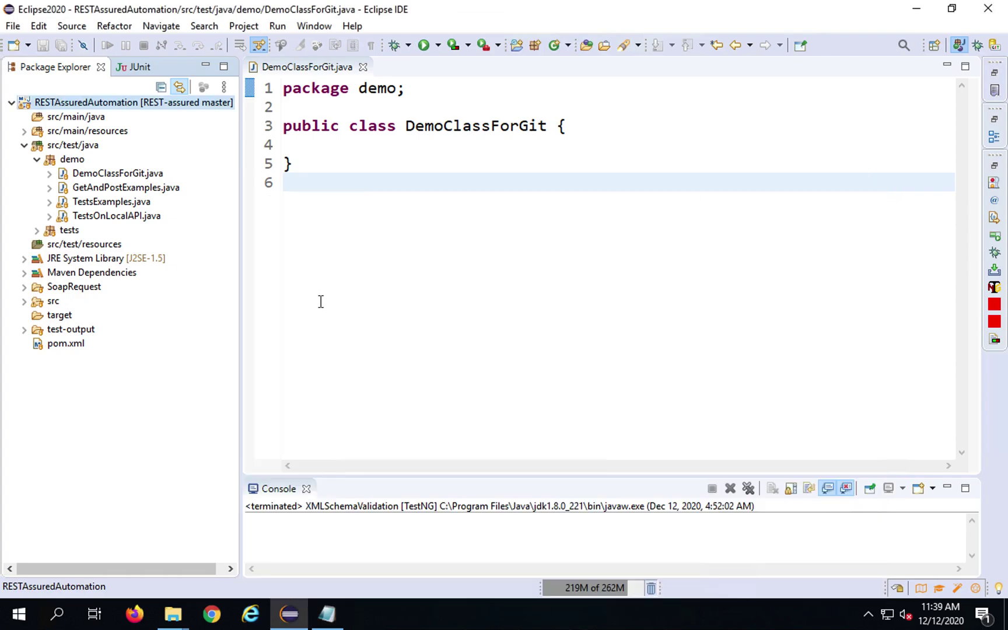